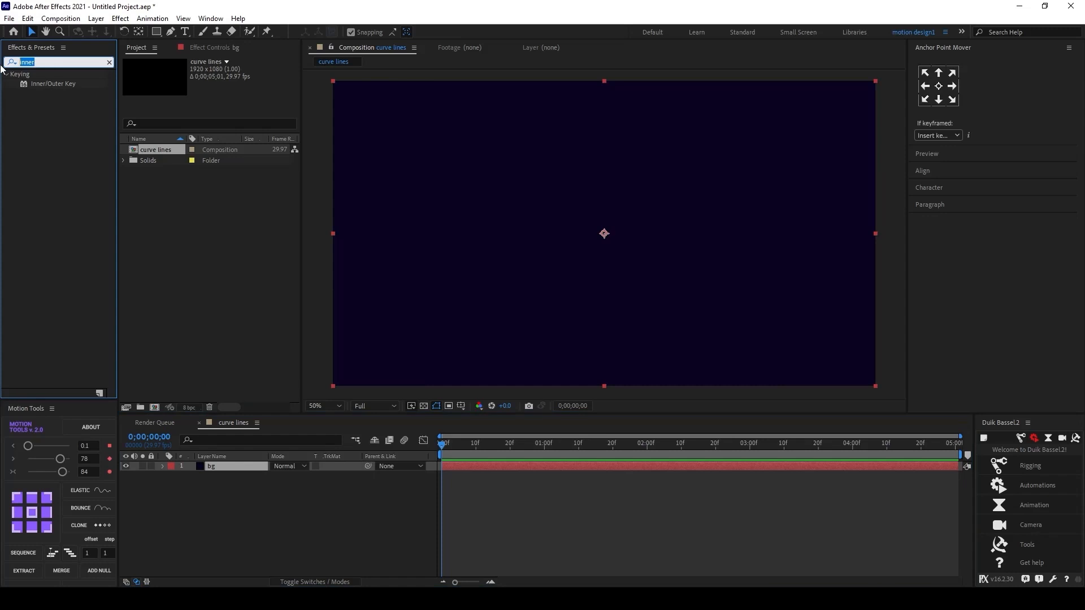
Step: Search the effects for "grad" and apply Gradient Ramp to the bg layer
{"action": "type", "text": "grad"}
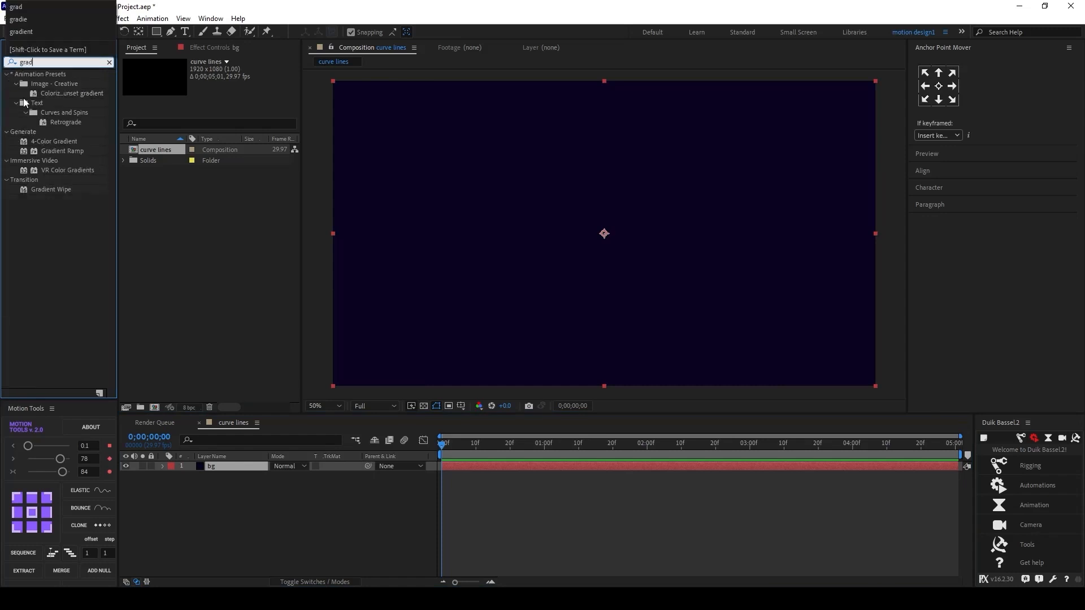
{"action": "left_click_drag", "start_coordinate": [55, 147], "coordinate": [232, 469]}
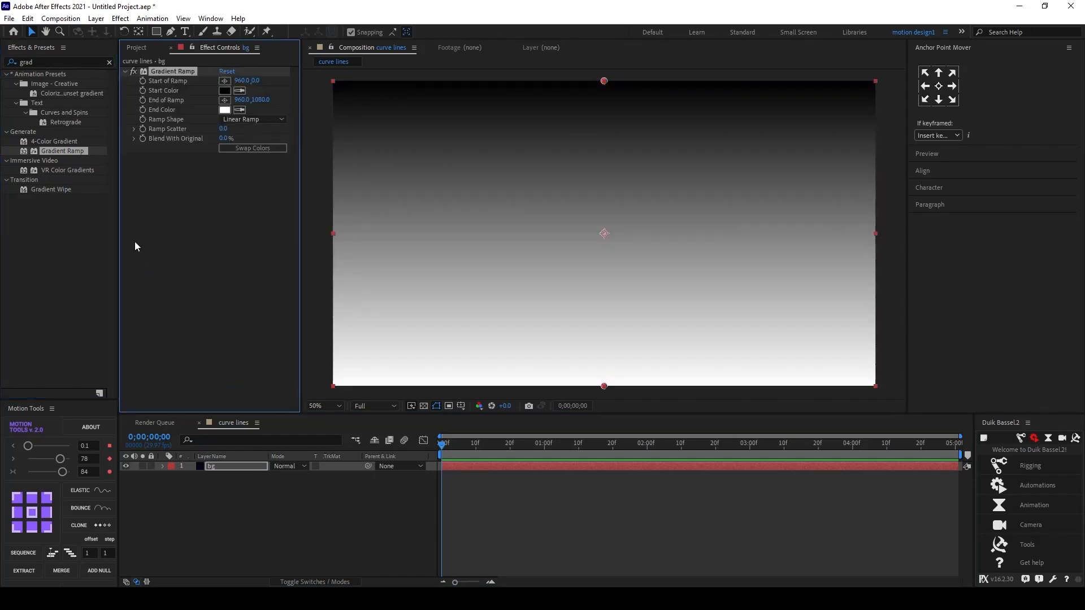
{"action": "left_click", "coordinate": [132, 71]}
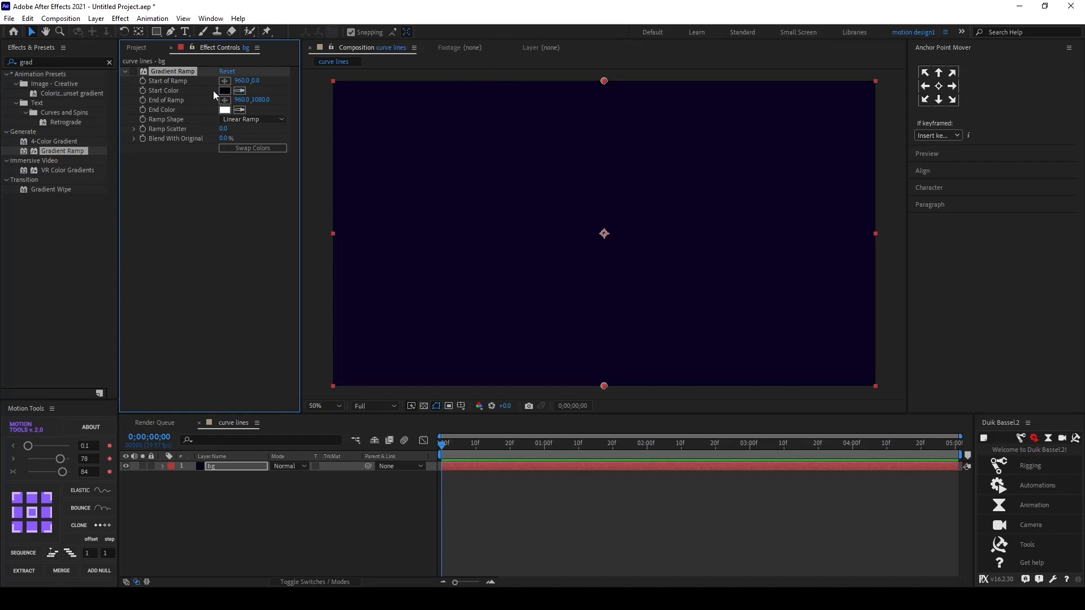
Step: Set the Gradient Ramp's Start Color to dark purple 16093F
{"action": "left_click", "coordinate": [224, 91]}
{"action": "left_click_drag", "start_coordinate": [238, 209], "coordinate": [237, 313]}
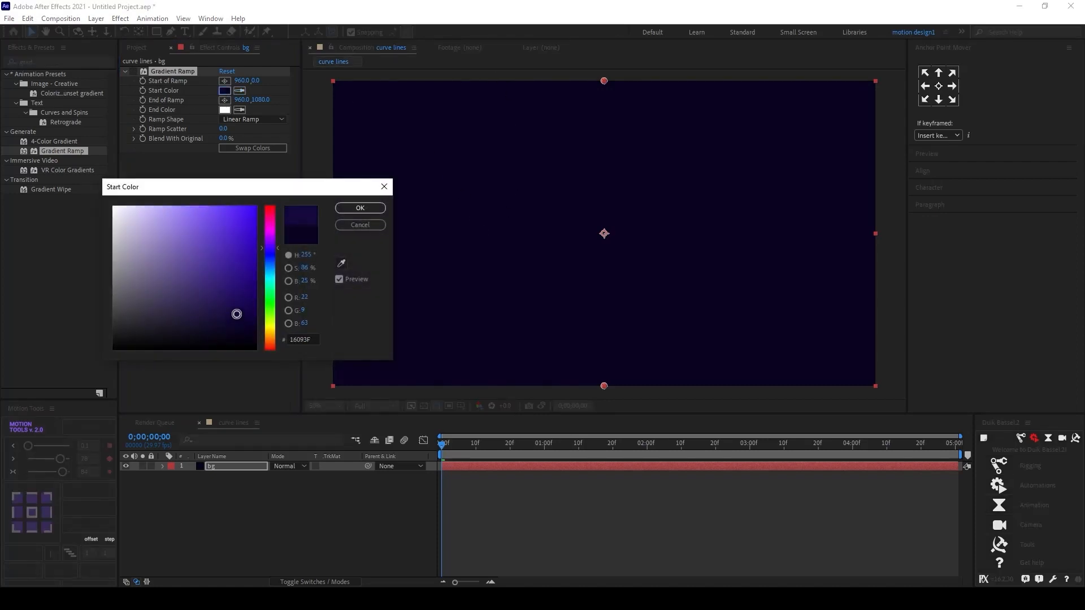
{"action": "left_click", "coordinate": [350, 208]}
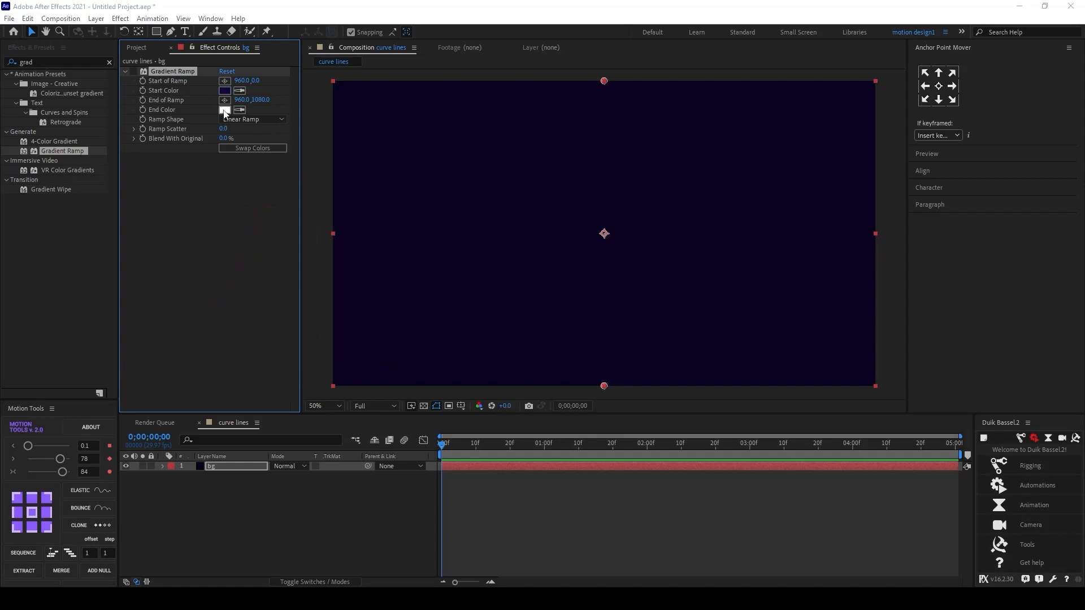
Step: Set the Gradient Ramp's End Color to a near-black purple, 0D021B
{"action": "left_click", "coordinate": [225, 110]}
{"action": "left_click", "coordinate": [267, 243]}
{"action": "left_click_drag", "start_coordinate": [225, 298], "coordinate": [238, 319]}
{"action": "left_click", "coordinate": [360, 208]}
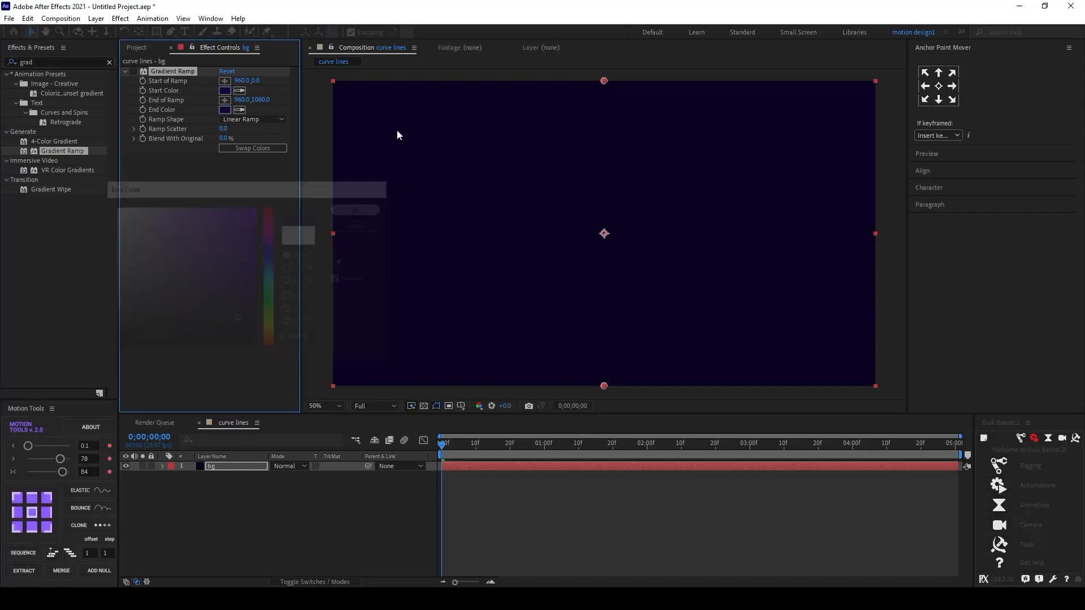
{"action": "left_click", "coordinate": [222, 110]}
{"action": "left_click_drag", "start_coordinate": [202, 285], "coordinate": [245, 335]}
{"action": "left_click", "coordinate": [366, 211]}
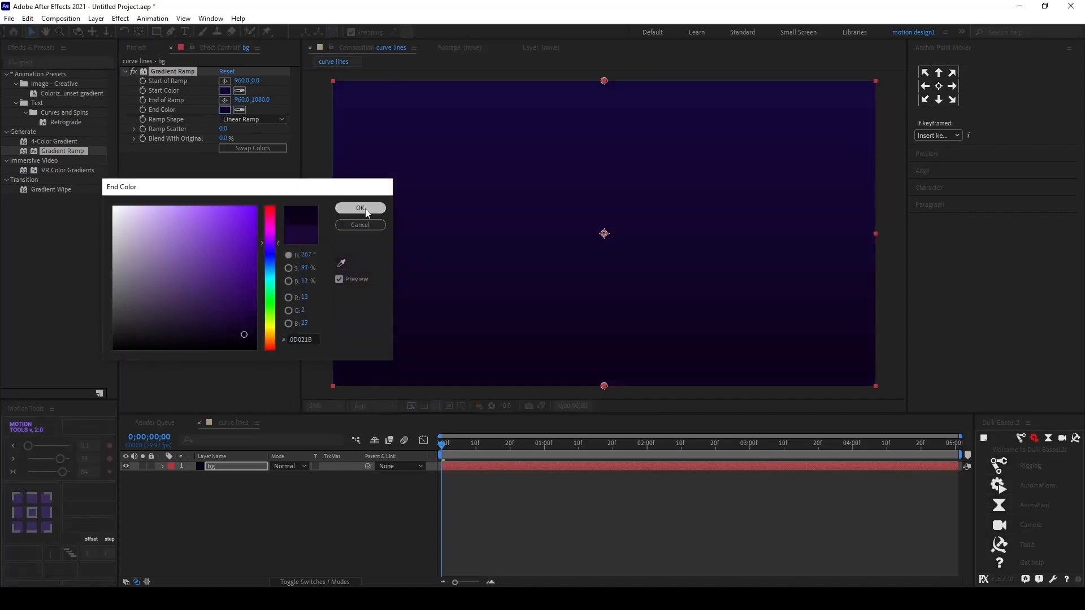
Step: Move the gradient's start point far above the composition, to about 942, -364
{"action": "left_click_drag", "start_coordinate": [604, 81], "coordinate": [603, 5]}
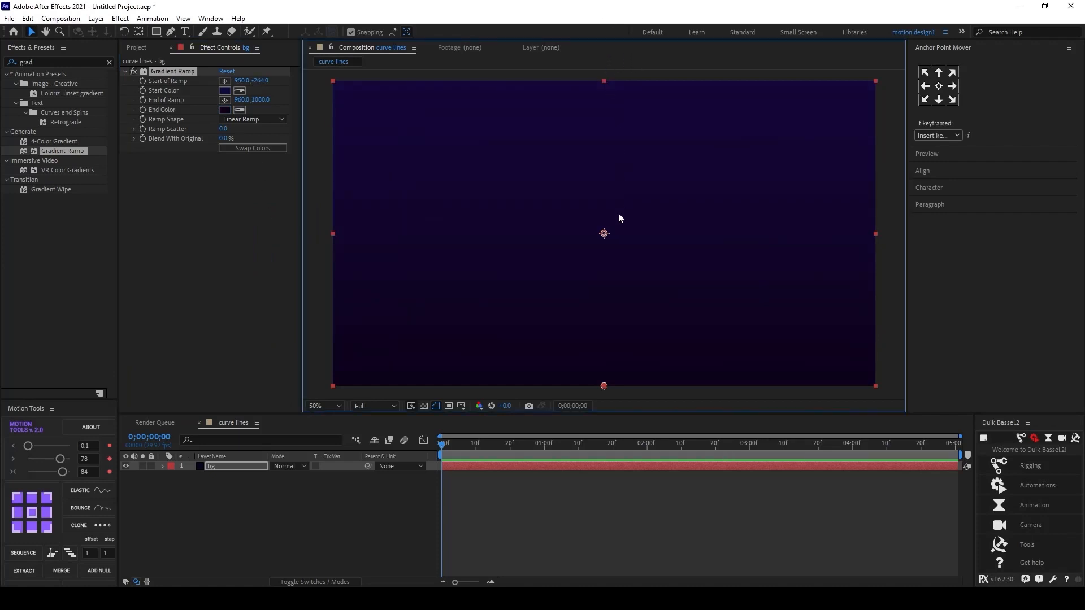
{"action": "scroll", "coordinate": [616, 224], "scroll_direction": "down", "scroll_amount": 1}
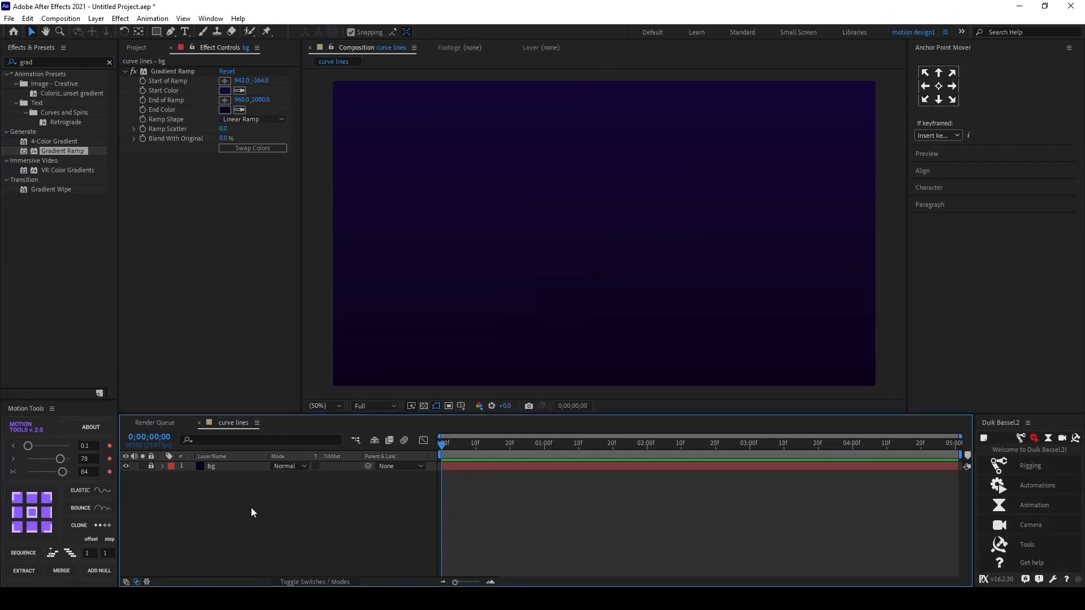
Step: Choose the Pen tool and set its stroke color to purple A112E3
{"action": "left_click", "coordinate": [169, 33]}
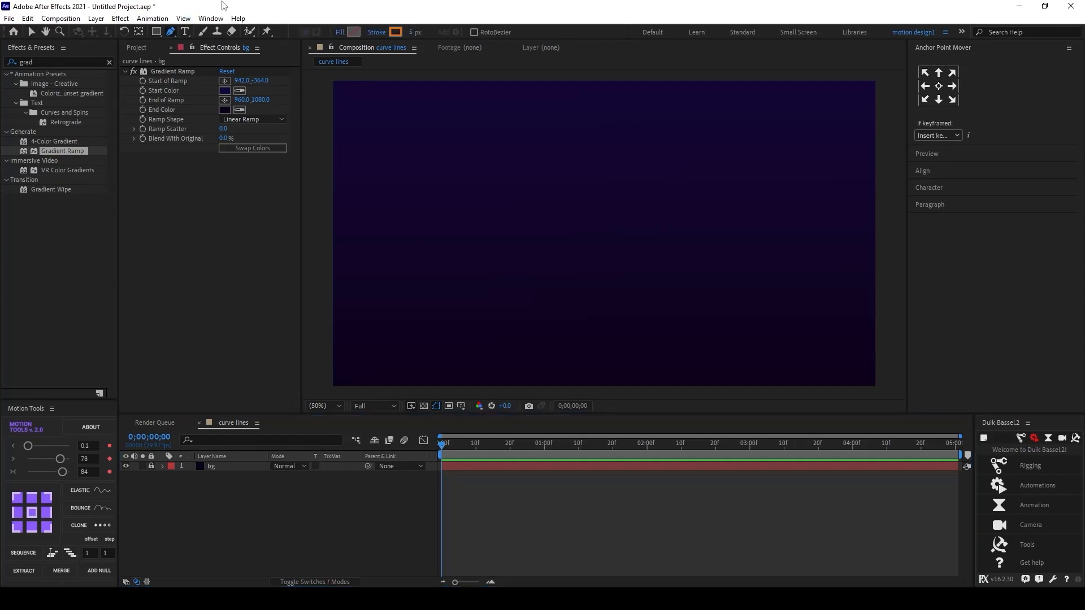
{"action": "left_click", "coordinate": [395, 32]}
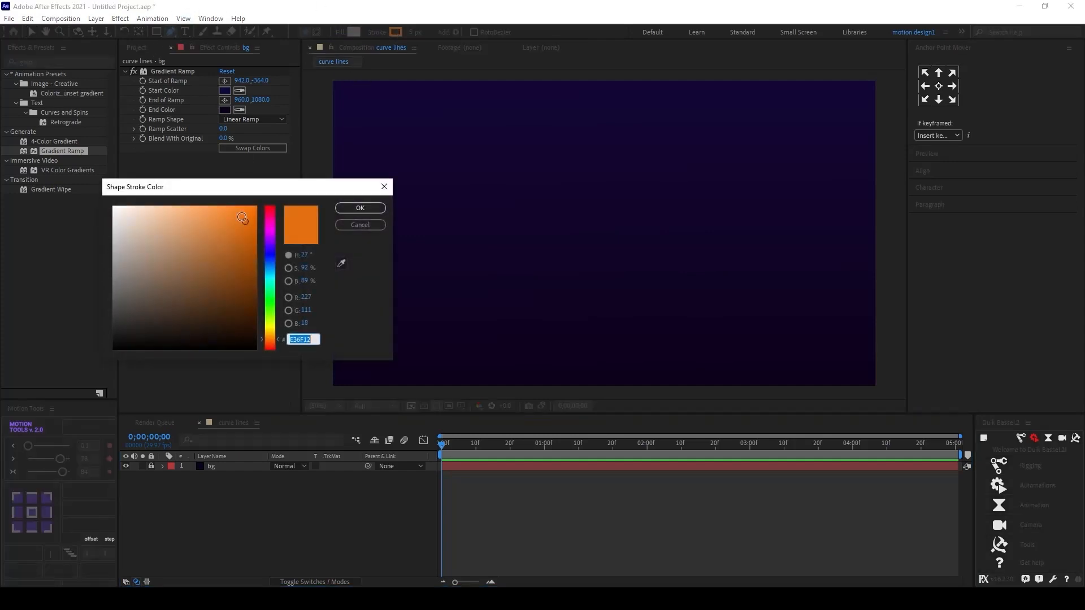
{"action": "left_click", "coordinate": [269, 238]}
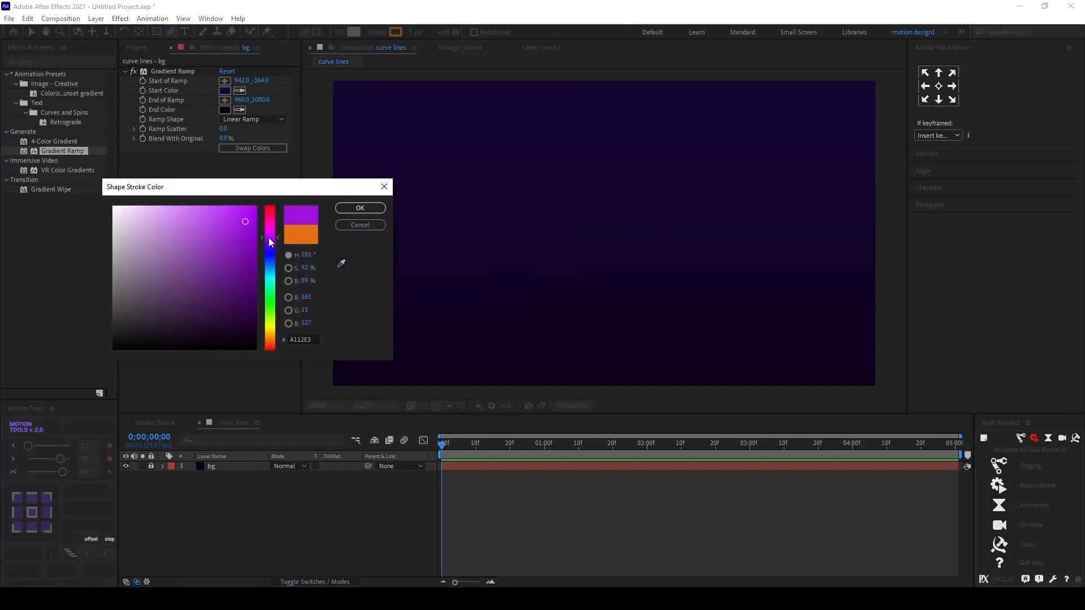
{"action": "left_click", "coordinate": [360, 208]}
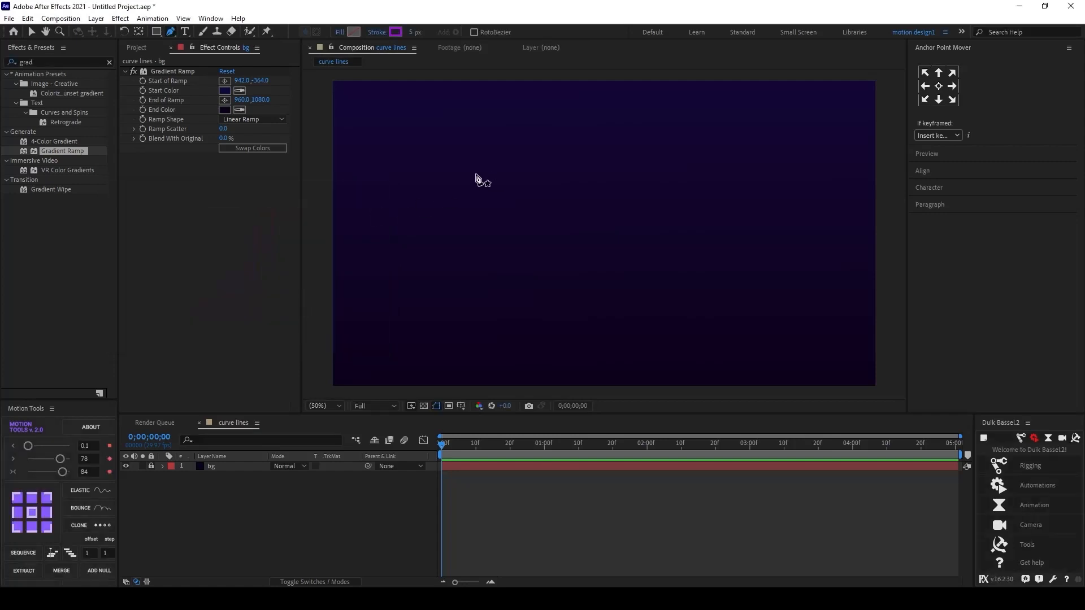
Step: Draw a straight horizontal line near the top, extending past both sides of the composition
{"action": "scroll", "coordinate": [477, 176], "scroll_direction": "down", "scroll_amount": 2}
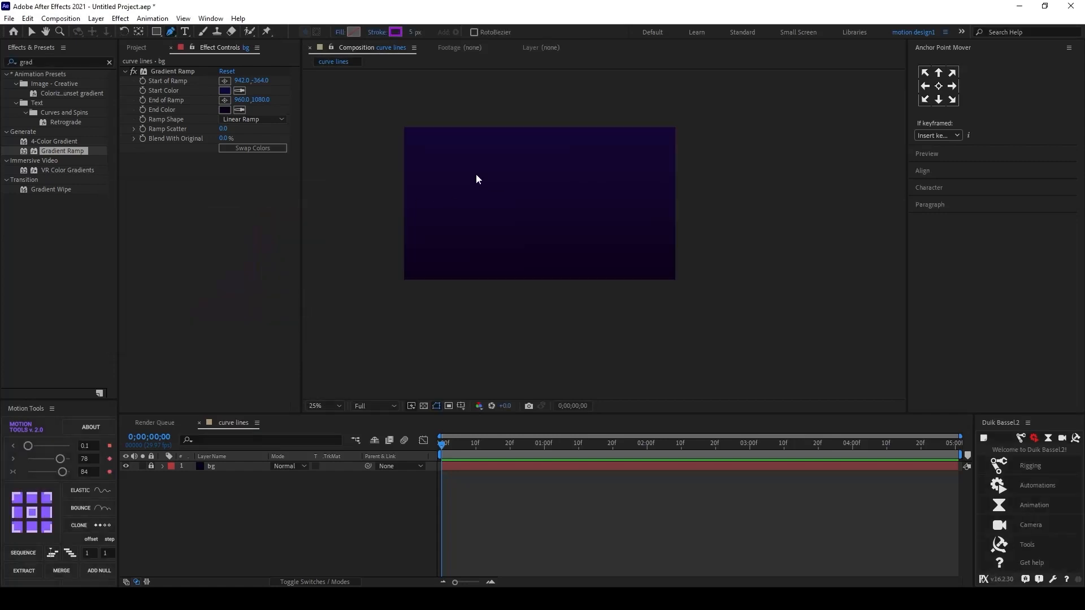
{"action": "left_click", "coordinate": [331, 142]}
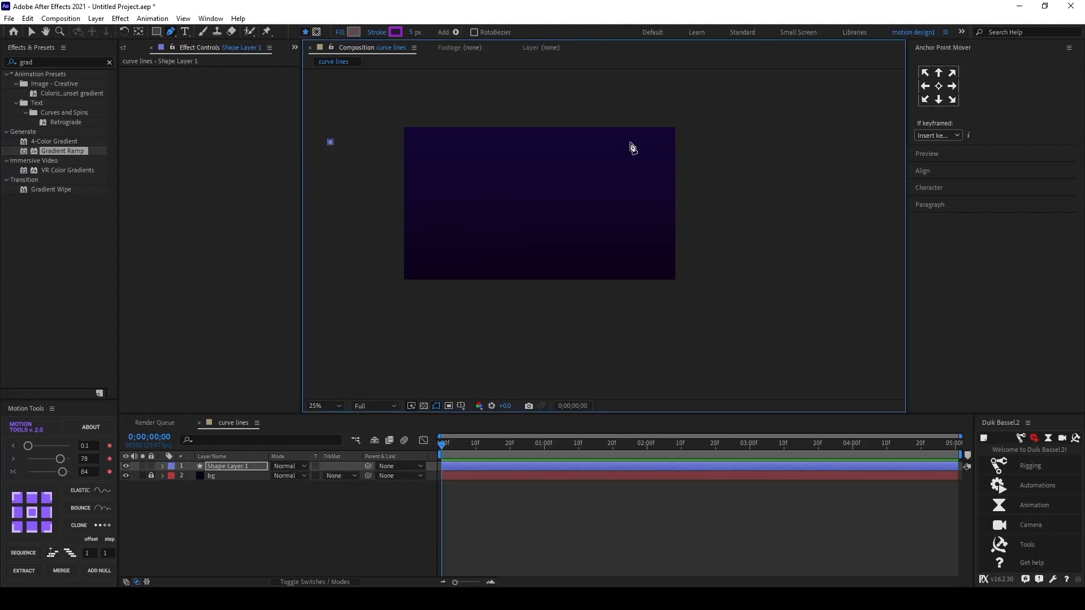
{"action": "left_click", "coordinate": [701, 141]}
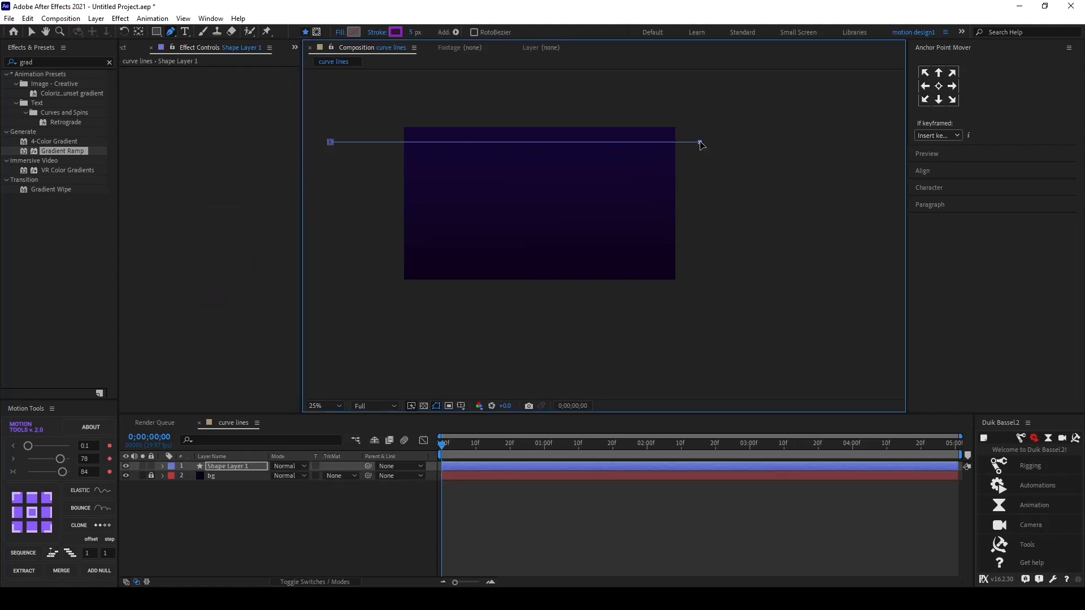
{"action": "key", "text": "shift+Right"}
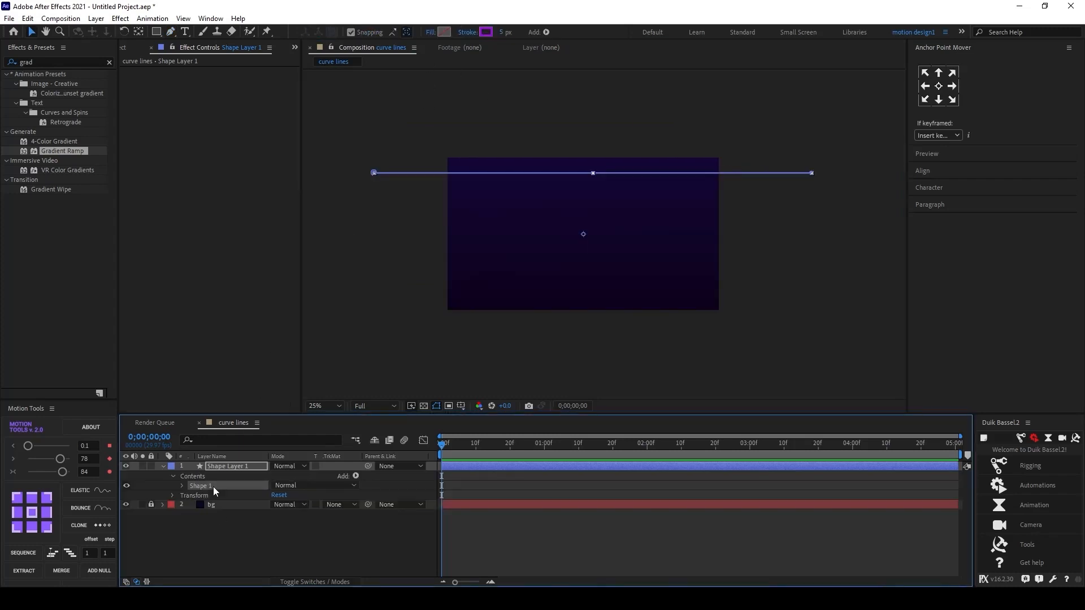
Step: Duplicate the line shape and nudge the copy, Shape 2, slightly downward
{"action": "key", "text": "ctrl+d"}
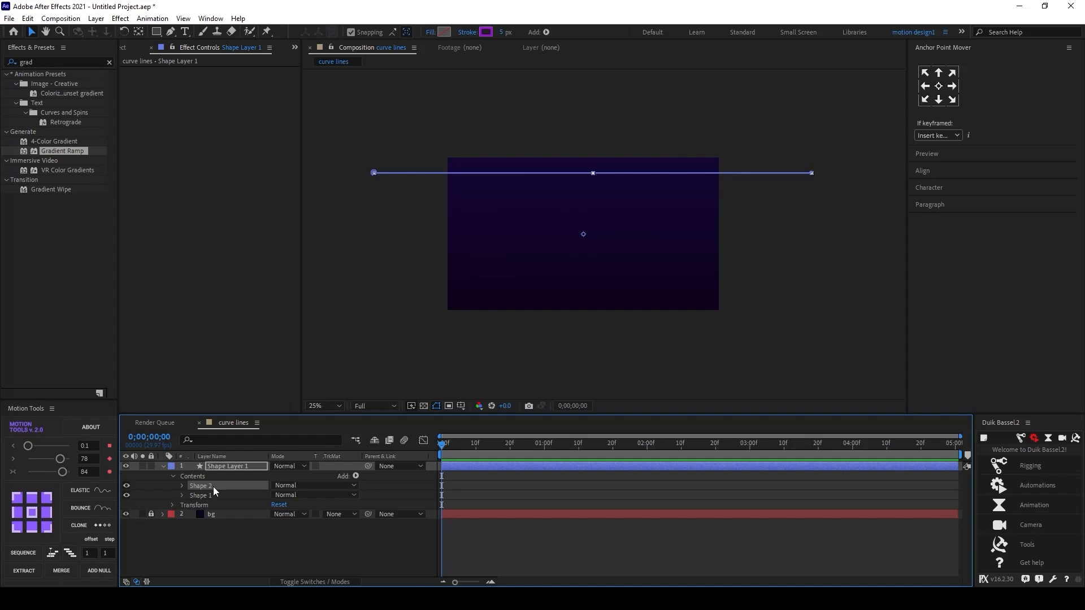
{"action": "key", "text": "shift+Down"}
{"action": "key", "text": "Up"}
{"action": "key", "text": "Up"}
{"action": "key", "text": "Up"}
{"action": "key", "text": "Up"}
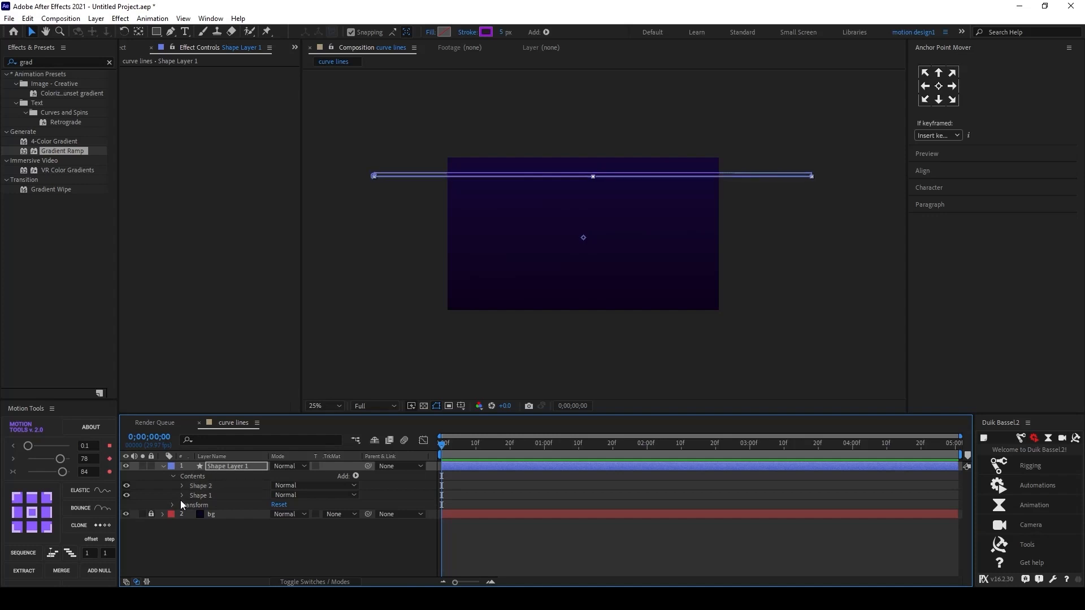
Step: Shift Shape 2 to the right so its ends are offset from the first line
{"action": "key", "text": "shift+Right"}
{"action": "key", "text": "shift+Right"}
{"action": "key", "text": "shift+Right"}
{"action": "key", "text": "shift+Right"}
{"action": "key", "text": "shift+Right"}
{"action": "key", "text": "shift+Right"}
{"action": "key", "text": "shift+Right"}
{"action": "key", "text": "shift+Right"}
{"action": "key", "text": "shift+Right"}
{"action": "key", "text": "shift+Right"}
{"action": "key", "text": "shift+Right"}
{"action": "key", "text": "shift+Right"}
{"action": "key", "text": "shift+Right"}
{"action": "key", "text": "shift+Right"}
{"action": "key", "text": "shift+Right"}
{"action": "key", "text": "shift+Right"}
{"action": "key", "text": "shift+Right"}
{"action": "key", "text": "shift+Right"}
{"action": "key", "text": "shift+Right"}
{"action": "key", "text": "shift+Right"}
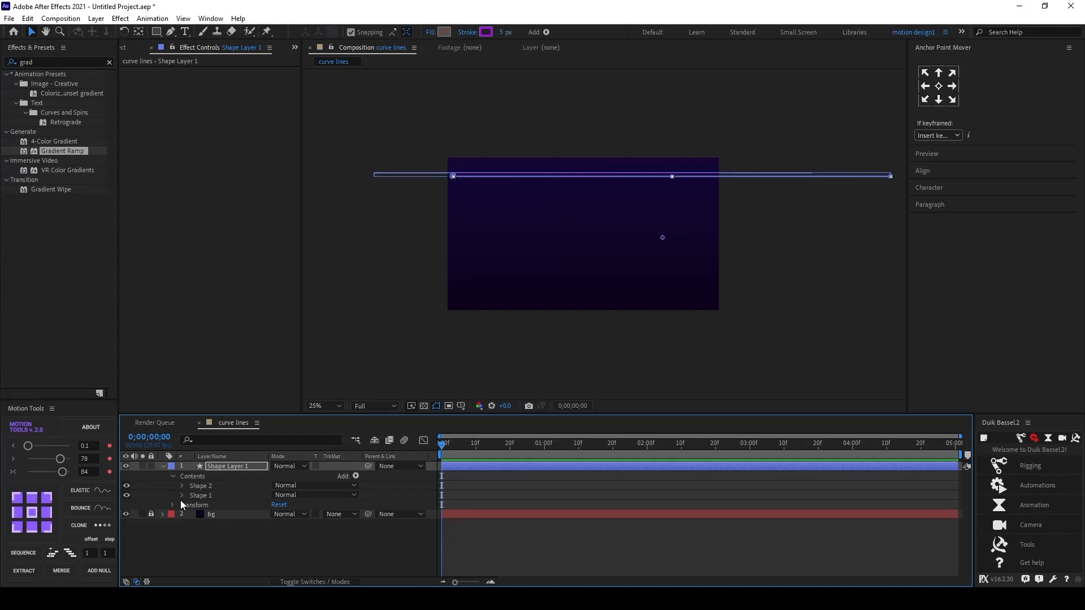
{"action": "scroll", "coordinate": [710, 165], "scroll_direction": "up", "scroll_amount": 4}
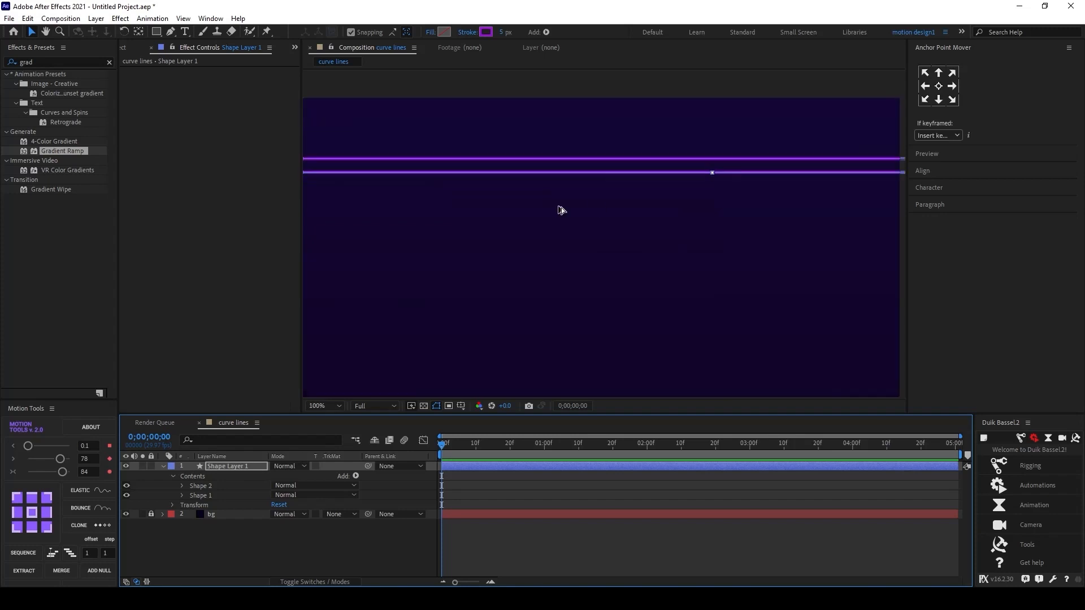
Step: Set Shape 2's stroke color to blue-violet 4B1EF1
{"action": "left_click", "coordinate": [209, 486]}
{"action": "left_click", "coordinate": [486, 32]}
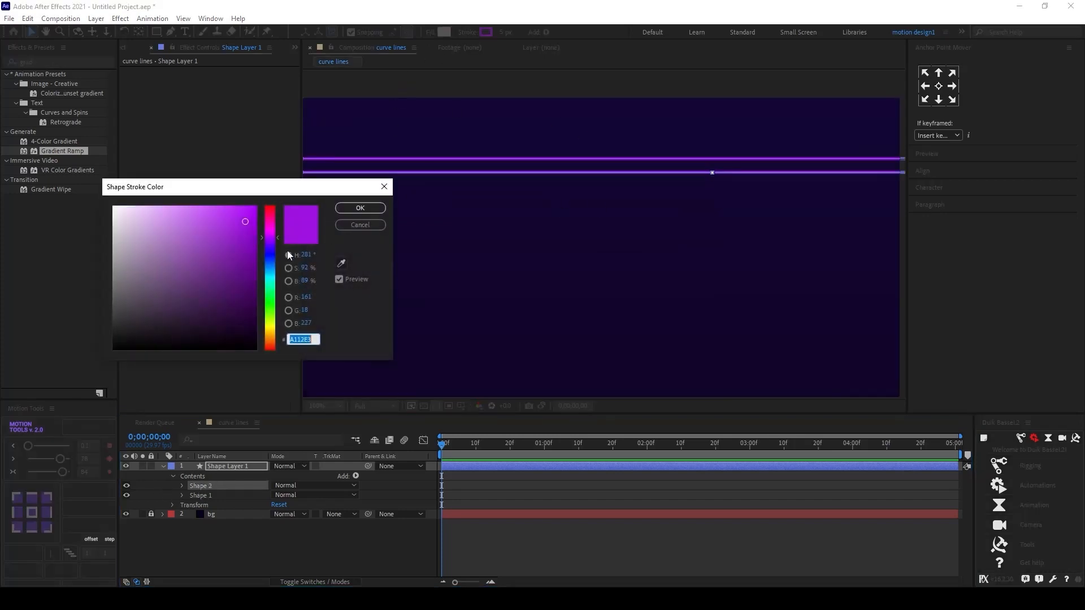
{"action": "left_click", "coordinate": [270, 239]}
{"action": "left_click", "coordinate": [270, 249]}
{"action": "left_click", "coordinate": [239, 214]}
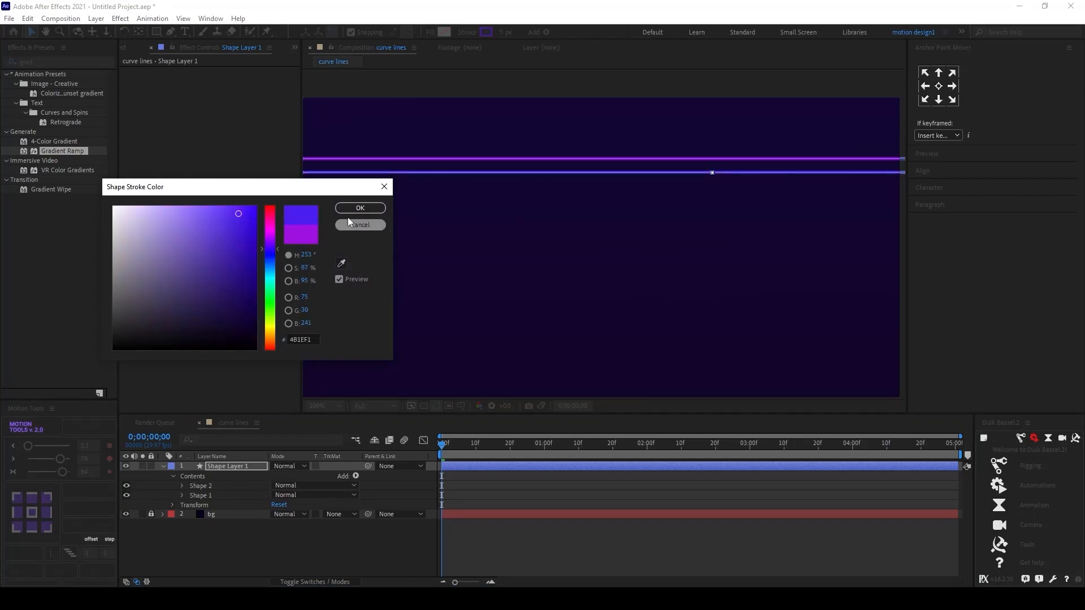
{"action": "left_click", "coordinate": [360, 208]}
{"action": "left_click", "coordinate": [389, 491]}
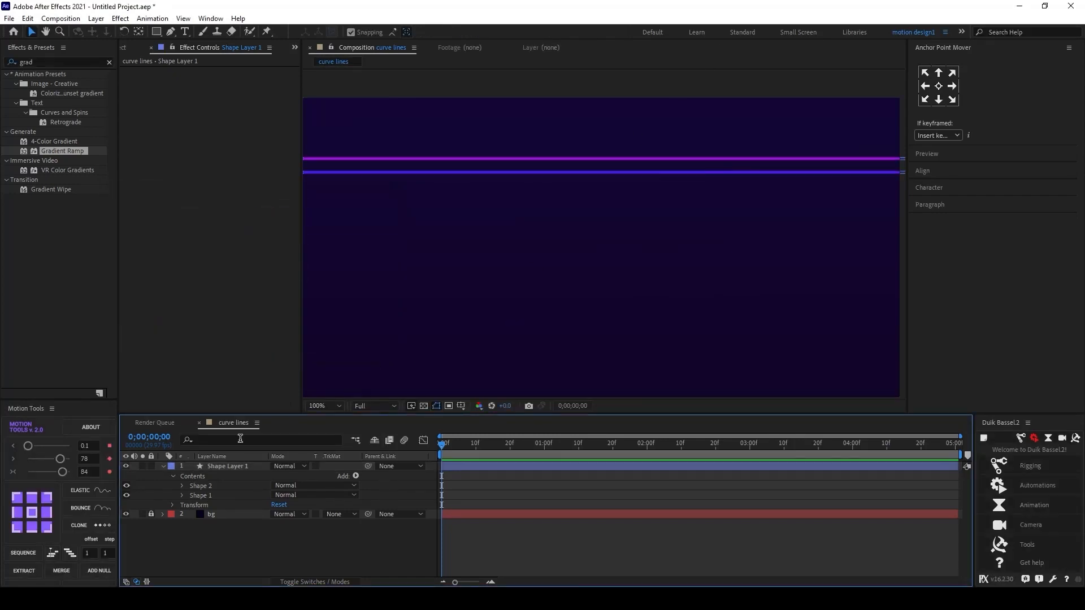
Step: Duplicate Shape 2 and nudge the new Shape 3 further down
{"action": "left_click", "coordinate": [201, 486]}
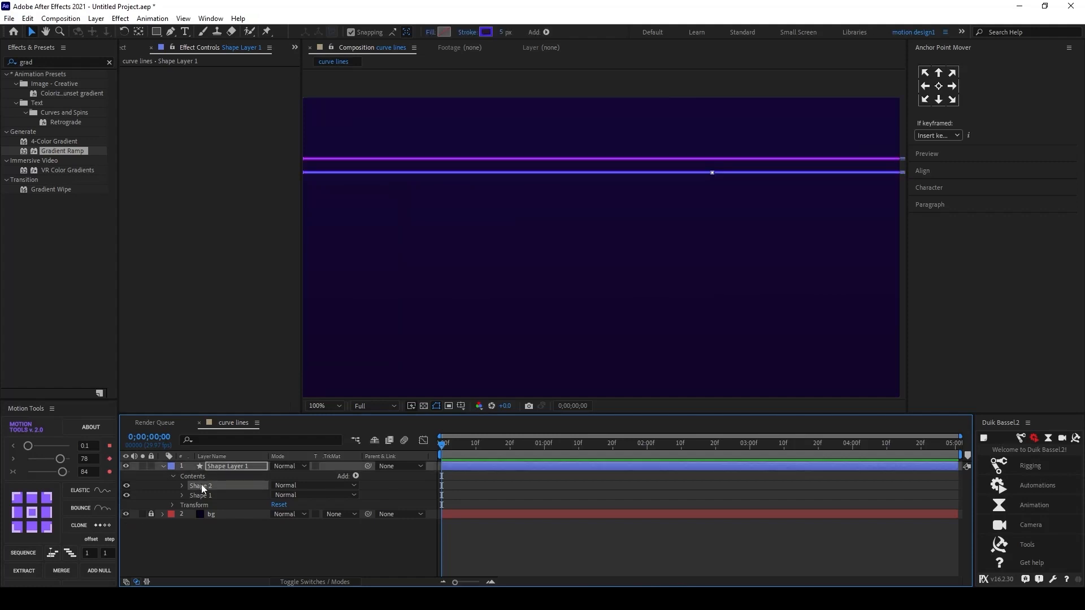
{"action": "key", "text": "ctrl+d"}
{"action": "key", "text": "shift+Down"}
{"action": "key", "text": "shift+Down"}
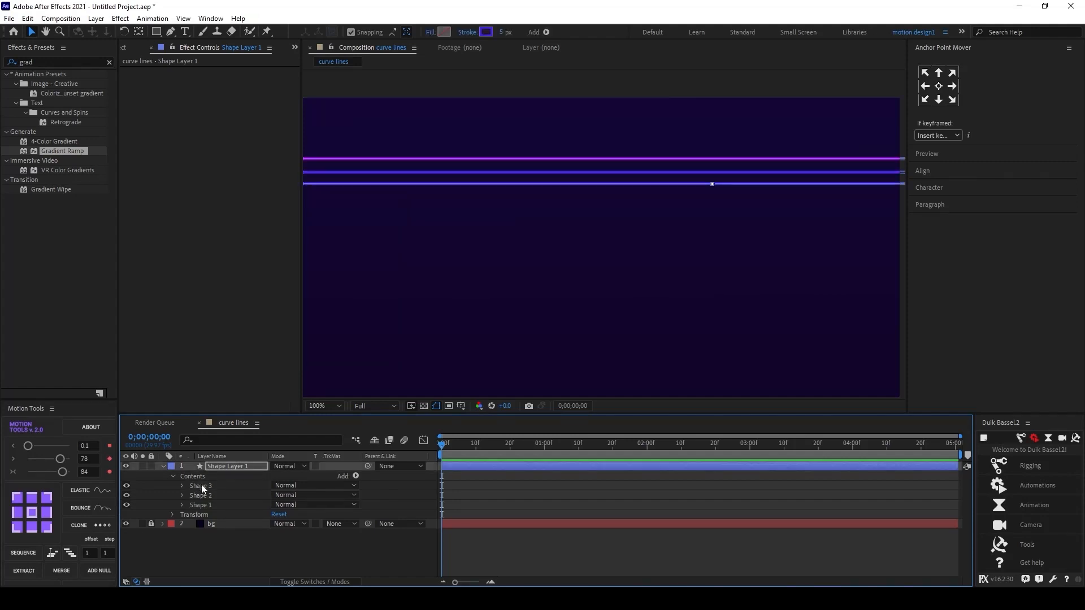
{"action": "key", "text": "Down"}
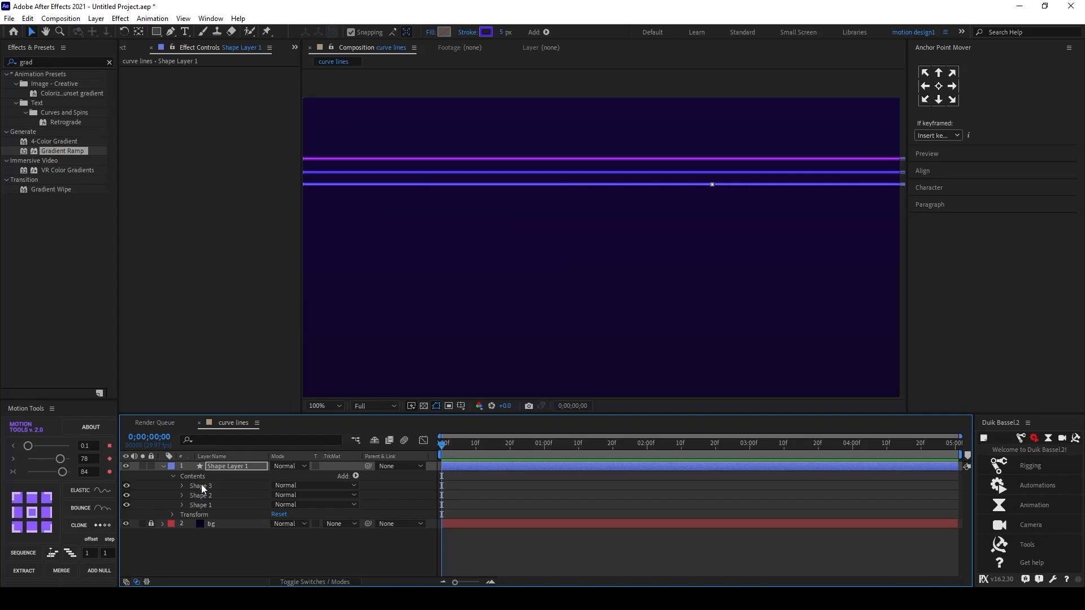
{"action": "scroll", "coordinate": [632, 243], "scroll_direction": "down", "scroll_amount": 4}
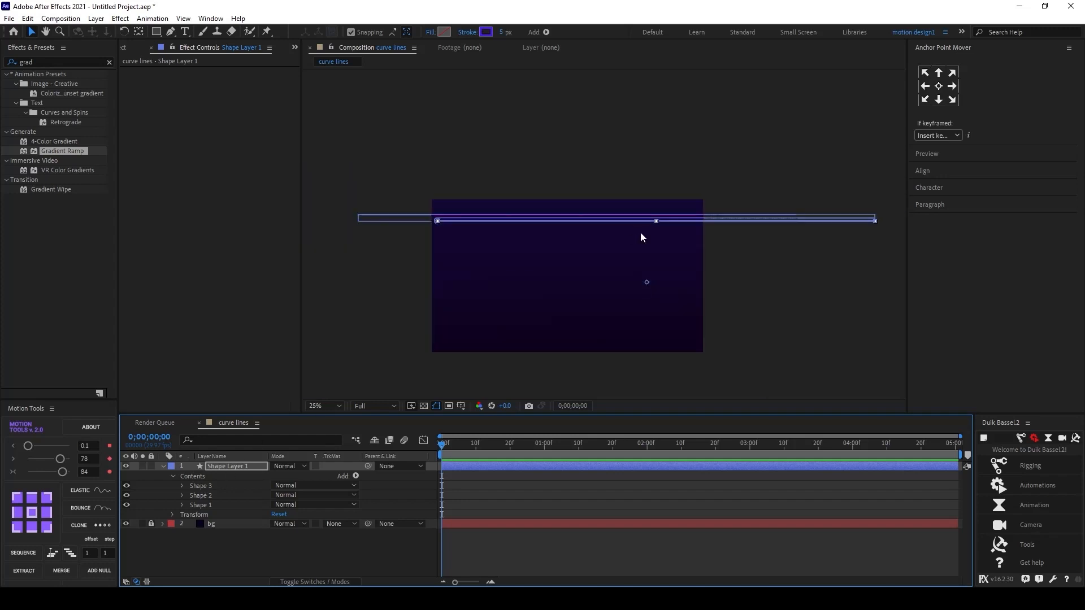
Step: Shift Shape 3 to the left
{"action": "key", "text": "shift+Left"}
{"action": "key", "text": "shift+Left"}
{"action": "key", "text": "shift+Left"}
{"action": "key", "text": "shift+Left"}
{"action": "key", "text": "shift+Left"}
{"action": "key", "text": "shift+Left"}
{"action": "key", "text": "shift+Left"}
{"action": "key", "text": "shift+Left"}
{"action": "key", "text": "shift+Left"}
{"action": "key", "text": "shift+Left"}
{"action": "key", "text": "shift+Left"}
{"action": "key", "text": "shift+Left"}
{"action": "key", "text": "shift+Left"}
{"action": "key", "text": "shift+Left"}
{"action": "key", "text": "shift+Left"}
{"action": "key", "text": "shift+Left"}
{"action": "key", "text": "shift+Left"}
{"action": "key", "text": "shift+Left"}
{"action": "key", "text": "shift+Left"}
{"action": "key", "text": "shift+Left"}
{"action": "key", "text": "shift+Left"}
{"action": "key", "text": "shift+Left"}
{"action": "key", "text": "shift+Left"}
{"action": "key", "text": "shift+Left"}
Step: Set Shape 3's stroke color to magenta DD10B9
{"action": "left_click", "coordinate": [229, 487]}
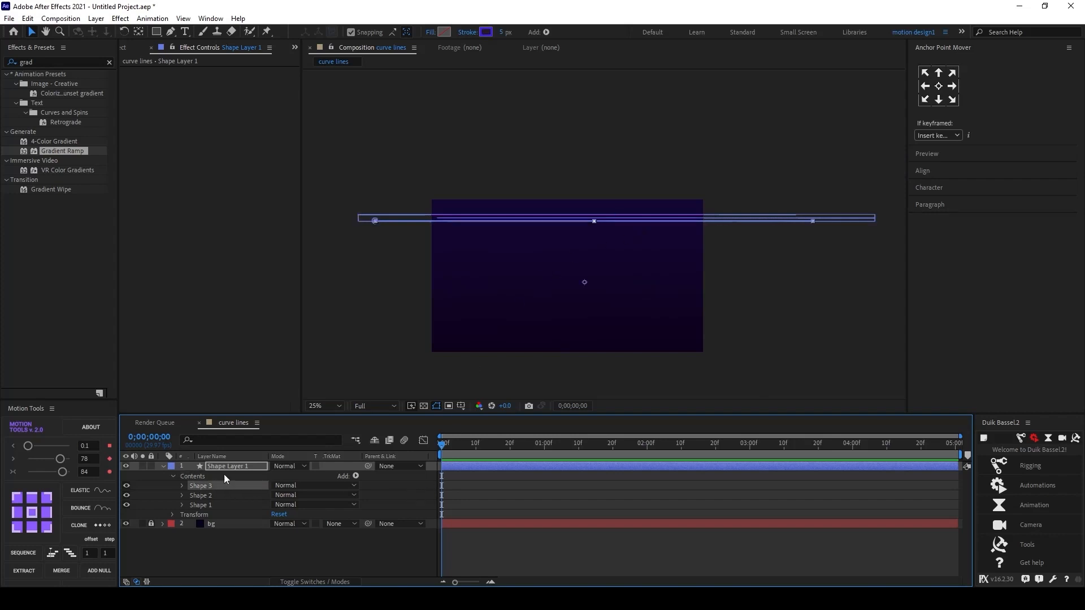
{"action": "left_click", "coordinate": [486, 31]}
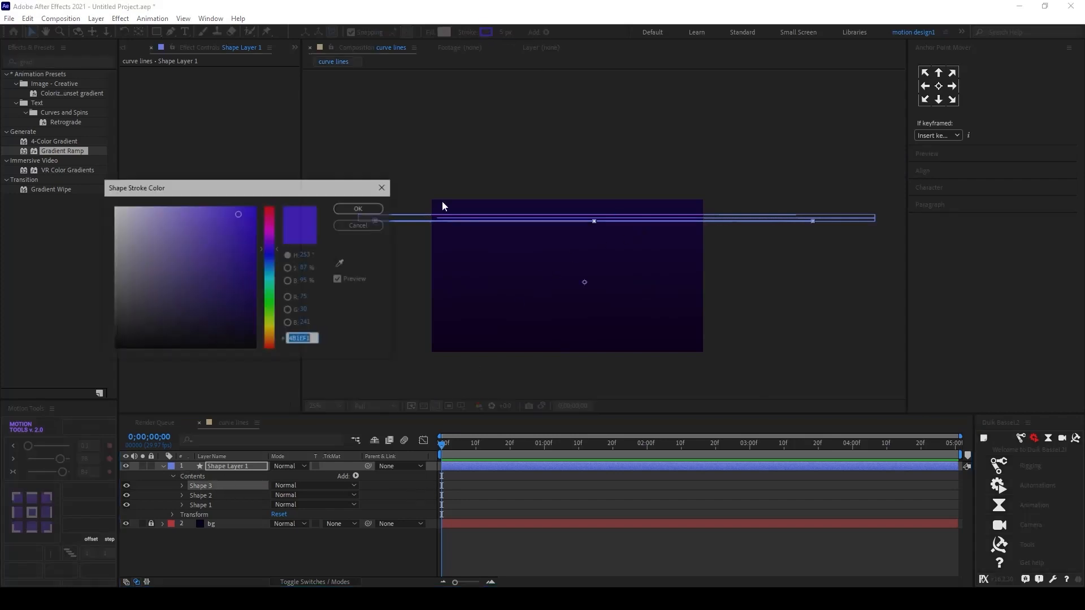
{"action": "left_click", "coordinate": [271, 339]}
{"action": "left_click", "coordinate": [271, 226]}
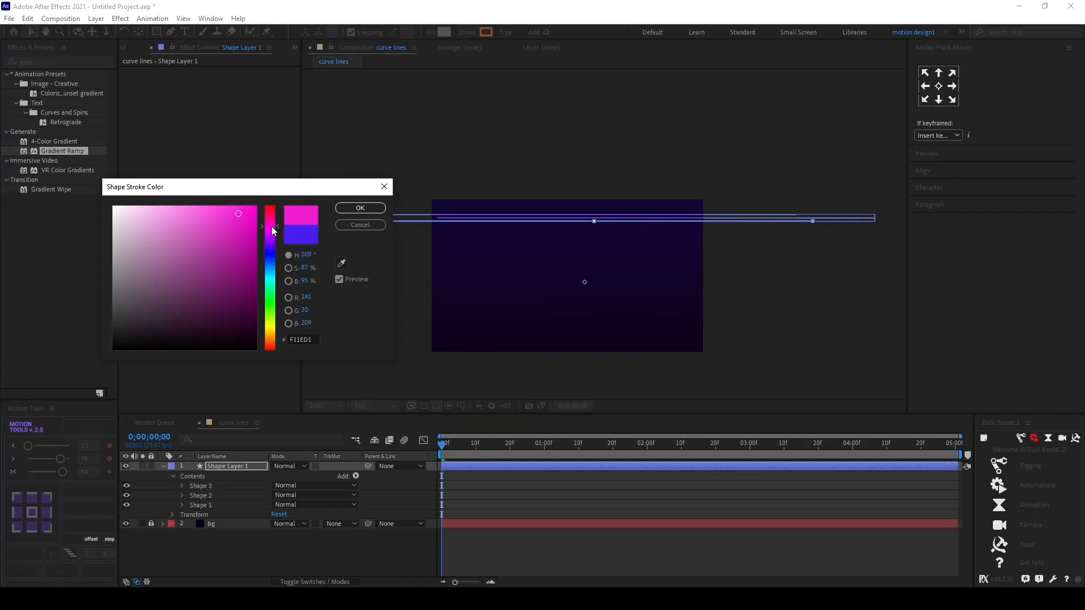
{"action": "left_click_drag", "start_coordinate": [243, 221], "coordinate": [246, 225]}
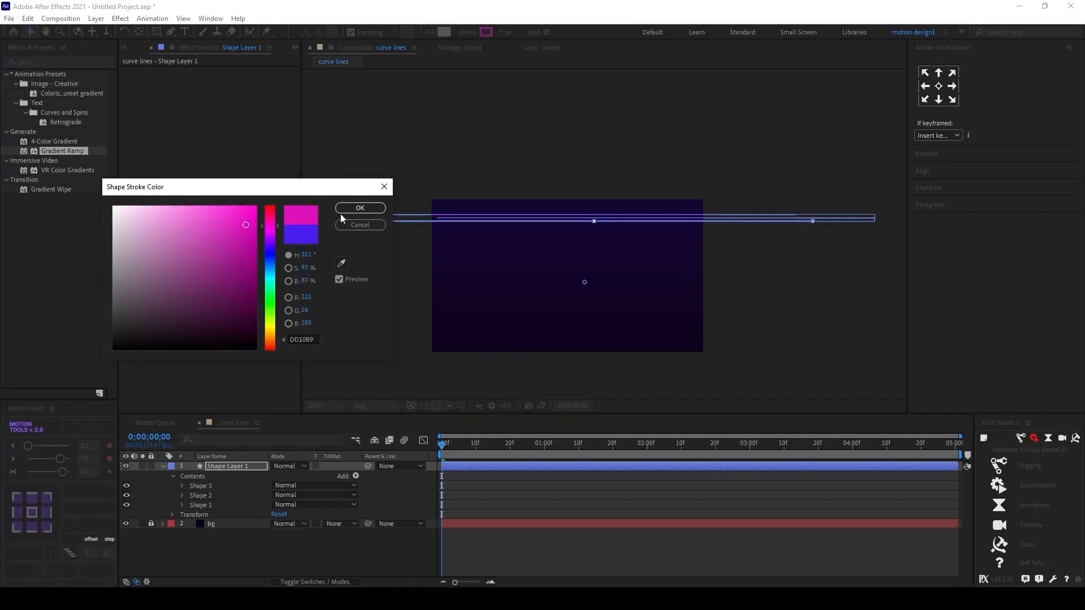
{"action": "left_click", "coordinate": [360, 208]}
{"action": "scroll", "coordinate": [615, 225], "scroll_direction": "up", "scroll_amount": 4}
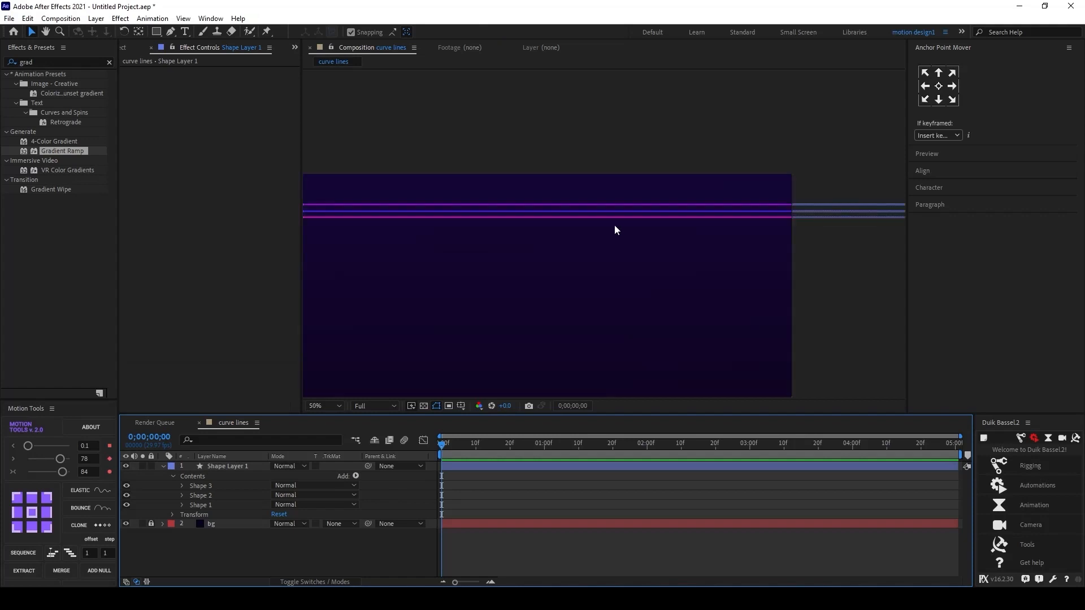
Step: Duplicate Shape 3 and nudge the new Shape 4 down below the other lines
{"action": "left_click", "coordinate": [200, 485]}
{"action": "key", "text": "ctrl+d"}
{"action": "key", "text": "shift+Down"}
{"action": "key", "text": "shift+Down"}
{"action": "key", "text": "shift+Down"}
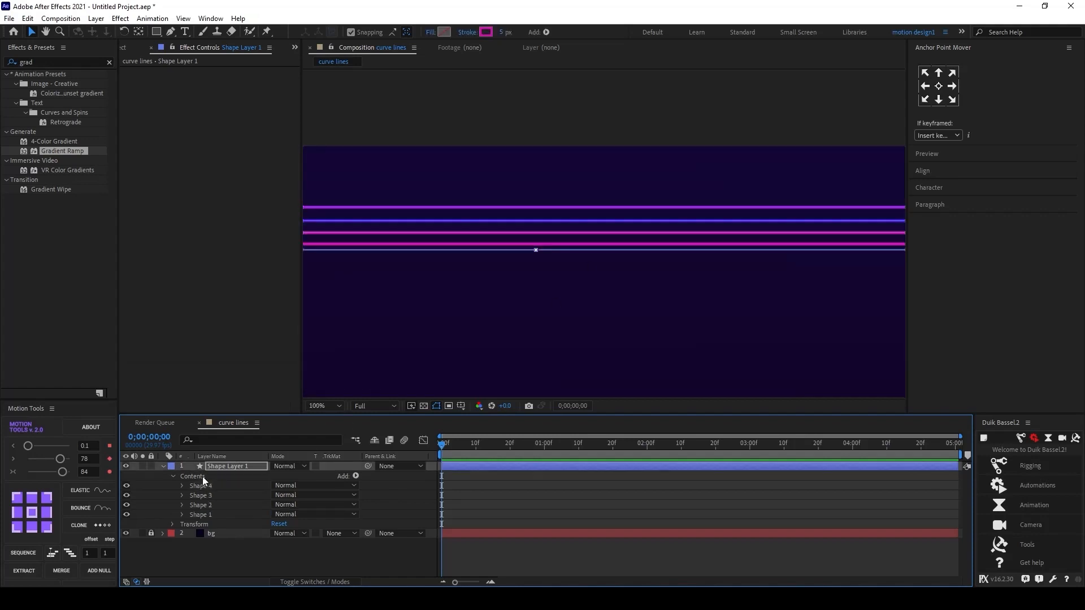
{"action": "key", "text": "shift+Up"}
Step: Move Shape 4 horizontally to the right by about 150 pixels on screen
{"action": "scroll", "coordinate": [452, 333], "scroll_direction": "down", "scroll_amount": 1}
{"action": "left_click_drag", "start_coordinate": [731, 284], "coordinate": [893, 284]}
{"action": "scroll", "coordinate": [661, 324], "scroll_direction": "down", "scroll_amount": 1}
{"action": "scroll", "coordinate": [565, 339], "scroll_direction": "up", "scroll_amount": 1}
Step: Set Shape 4's stroke color to a light blue hue
{"action": "left_click", "coordinate": [486, 32]}
{"action": "left_click", "coordinate": [271, 266]}
{"action": "left_click", "coordinate": [360, 208]}
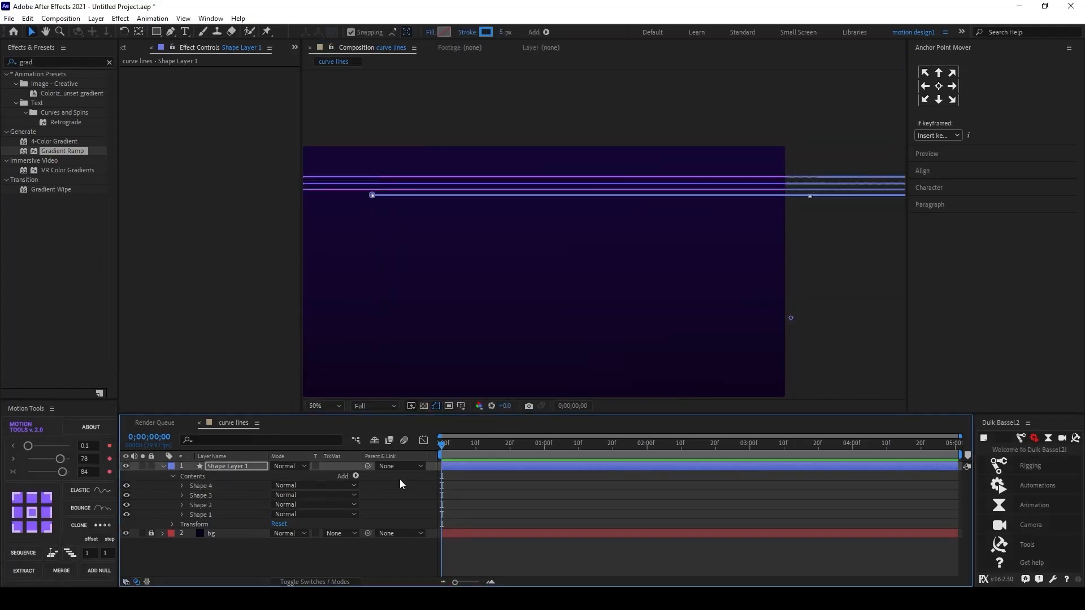
Step: Duplicate Shape 4, nudge the copy down and to the left, and pick a new stroke color for it
{"action": "left_click", "coordinate": [200, 486]}
{"action": "key", "text": "ctrl+d"}
{"action": "key", "text": "shift+Down"}
{"action": "key", "text": "shift+Down"}
{"action": "key", "text": "shift+Left"}
{"action": "key", "text": "shift+Left"}
{"action": "key", "text": "shift+Left"}
{"action": "key", "text": "shift+Left"}
{"action": "key", "text": "shift+Left"}
{"action": "key", "text": "shift+Left"}
{"action": "key", "text": "shift+Left"}
{"action": "key", "text": "shift+Left"}
{"action": "key", "text": "shift+Left"}
{"action": "key", "text": "shift+Left"}
{"action": "key", "text": "shift+Left"}
{"action": "key", "text": "shift+Left"}
{"action": "left_click", "coordinate": [486, 32]}
{"action": "left_click", "coordinate": [270, 338]}
{"action": "left_click", "coordinate": [360, 208]}
Step: Duplicate the selected lines and nudge the copies down and to the right
{"action": "left_click", "coordinate": [201, 503], "text": "shift"}
{"action": "key", "text": "ctrl+d"}
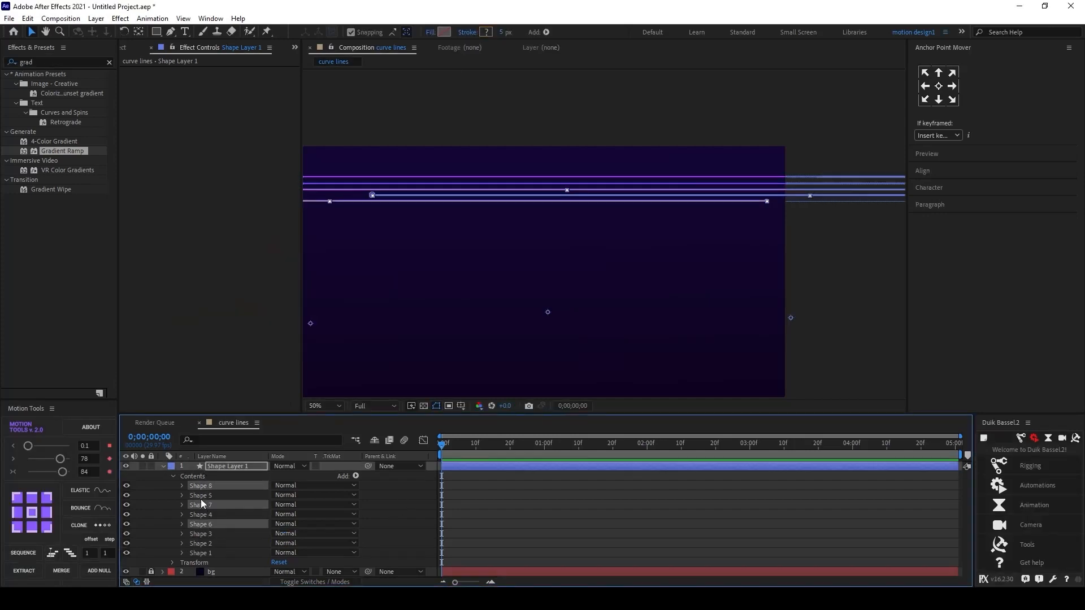
{"action": "key", "text": "shift+Down"}
{"action": "key", "text": "shift+Down"}
{"action": "key", "text": "shift+Down"}
{"action": "key", "text": "shift+Down"}
{"action": "key", "text": "shift+Down"}
{"action": "key", "text": "shift+Down"}
{"action": "key", "text": "shift+Right"}
{"action": "key", "text": "shift+Right"}
{"action": "key", "text": "shift+Right"}
{"action": "key", "text": "shift+Right"}
{"action": "key", "text": "shift+Right"}
{"action": "key", "text": "shift+Right"}
{"action": "key", "text": "shift+Right"}
{"action": "key", "text": "shift+Right"}
{"action": "key", "text": "shift+Right"}
{"action": "key", "text": "shift+Right"}
{"action": "key", "text": "shift+Right"}
{"action": "key", "text": "shift+Right"}
{"action": "key", "text": "shift+Right"}
{"action": "key", "text": "shift+Right"}
{"action": "key", "text": "shift+Right"}
{"action": "key", "text": "shift+Right"}
{"action": "key", "text": "shift+Right"}
{"action": "key", "text": "shift+Right"}
{"action": "key", "text": "shift+Right"}
{"action": "key", "text": "shift+Right"}
Step: Nudge Shape 7 to the left
{"action": "left_click", "coordinate": [200, 504]}
{"action": "key", "text": "shift+Left"}
{"action": "key", "text": "shift+Left"}
{"action": "key", "text": "shift+Left"}
{"action": "key", "text": "shift+Left"}
{"action": "key", "text": "shift+Left"}
{"action": "key", "text": "shift+Left"}
{"action": "key", "text": "shift+Left"}
{"action": "key", "text": "shift+Left"}
{"action": "key", "text": "shift+Left"}
{"action": "key", "text": "shift+Left"}
{"action": "key", "text": "shift+Left"}
{"action": "key", "text": "shift+Left"}
{"action": "key", "text": "shift+Left"}
{"action": "key", "text": "shift+Left"}
{"action": "key", "text": "shift+Left"}
{"action": "key", "text": "shift+Left"}
{"action": "key", "text": "shift+Left"}
{"action": "key", "text": "shift+Left"}
{"action": "key", "text": "shift+Left"}
{"action": "key", "text": "shift+Left"}
{"action": "scroll", "coordinate": [559, 312], "scroll_direction": "down", "scroll_amount": 1}
{"action": "left_click", "coordinate": [226, 515]}
{"action": "left_click", "coordinate": [205, 542]}
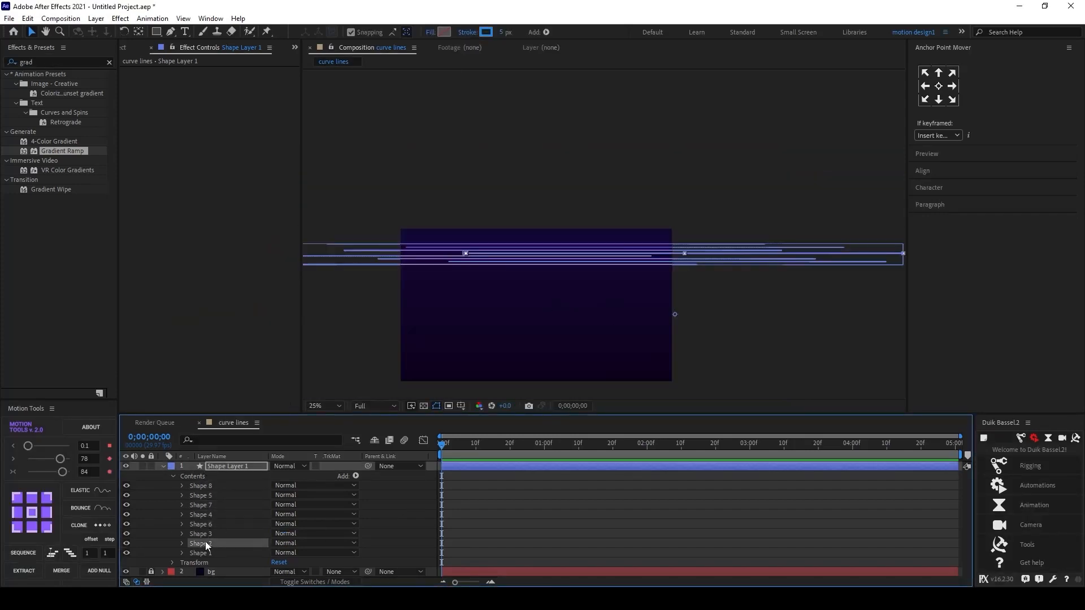
{"action": "left_click", "coordinate": [218, 485], "text": "shift"}
{"action": "key", "text": "ctrl+d"}
{"action": "key", "text": "ctrl+z"}
Step: Duplicate Shape 8 and nudge the copy down and to the right
{"action": "scroll", "coordinate": [625, 259], "scroll_direction": "up", "scroll_amount": 1}
{"action": "left_click", "coordinate": [228, 487]}
{"action": "key", "text": "ctrl+d"}
{"action": "key", "text": "shift+Down"}
{"action": "key", "text": "shift+Right"}
{"action": "key", "text": "shift+Right"}
{"action": "key", "text": "shift+Right"}
{"action": "key", "text": "shift+Right"}
Step: Duplicate Shapes 7 and 8 together and nudge the copies down and to the right
{"action": "key", "text": "shift+Right"}
{"action": "key", "text": "shift+Right"}
{"action": "key", "text": "shift+Right"}
{"action": "key", "text": "shift+Right"}
{"action": "key", "text": "shift+Right"}
{"action": "left_click", "coordinate": [208, 516]}
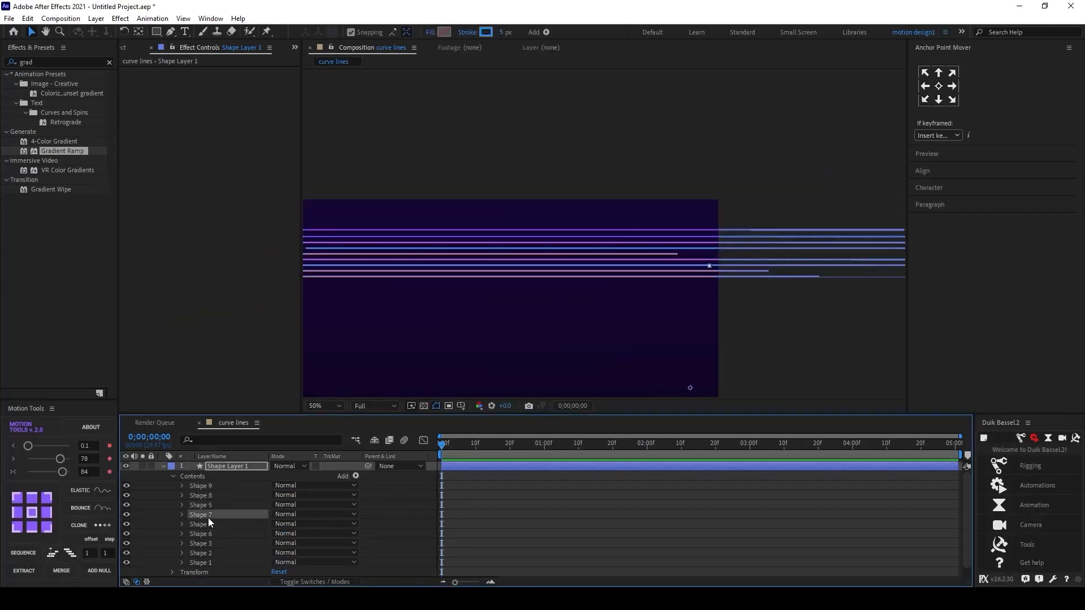
{"action": "left_click", "coordinate": [209, 507], "text": "shift"}
{"action": "key", "text": "ctrl+d"}
{"action": "key", "text": "shift+Down"}
{"action": "key", "text": "shift+Down"}
{"action": "key", "text": "shift+Down"}
{"action": "key", "text": "shift+Down"}
{"action": "key", "text": "shift+Down"}
{"action": "key", "text": "shift+Right"}
{"action": "key", "text": "shift+Right"}
{"action": "key", "text": "shift+Right"}
{"action": "key", "text": "shift+Right"}
{"action": "key", "text": "shift+Right"}
{"action": "key", "text": "shift+Right"}
{"action": "key", "text": "shift+Right"}
{"action": "key", "text": "shift+Right"}
{"action": "key", "text": "shift+Right"}
{"action": "key", "text": "shift+Right"}
{"action": "key", "text": "shift+Right"}
{"action": "key", "text": "shift+Right"}
{"action": "key", "text": "shift+Right"}
{"action": "key", "text": "shift+Right"}
{"action": "key", "text": "shift+Right"}
{"action": "key", "text": "shift+Right"}
{"action": "key", "text": "shift+Right"}
{"action": "key", "text": "shift+Right"}
{"action": "key", "text": "shift+Right"}
{"action": "key", "text": "shift+Right"}
Step: Select several of the new lines and shift them to the left and slightly up
{"action": "left_click", "coordinate": [211, 497]}
{"action": "left_click", "coordinate": [213, 515]}
{"action": "left_click", "coordinate": [215, 505]}
{"action": "left_click", "coordinate": [211, 496]}
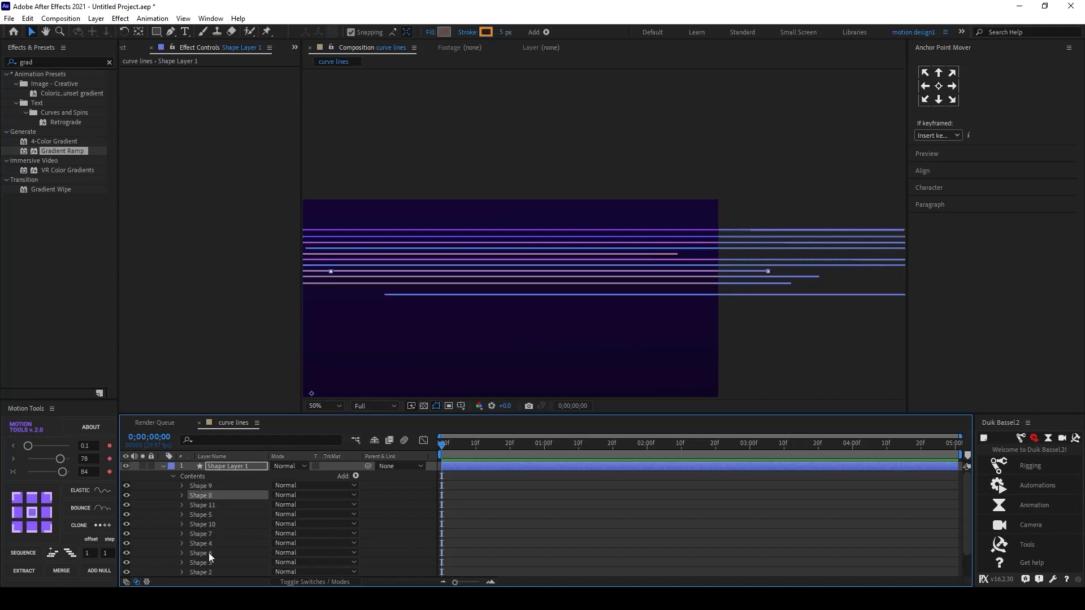
{"action": "scroll", "coordinate": [209, 553], "scroll_direction": "down", "scroll_amount": 1}
{"action": "left_click", "coordinate": [226, 485]}
{"action": "left_click", "coordinate": [212, 554]}
{"action": "left_click", "coordinate": [209, 515]}
{"action": "left_click", "coordinate": [207, 497]}
{"action": "key", "text": "shift+Left"}
{"action": "key", "text": "shift+Left"}
{"action": "key", "text": "shift+Left"}
{"action": "key", "text": "shift+Left"}
{"action": "key", "text": "shift+Left"}
{"action": "key", "text": "shift+Left"}
{"action": "key", "text": "shift+Left"}
{"action": "key", "text": "shift+Left"}
{"action": "key", "text": "shift+Up"}
{"action": "key", "text": "shift+Left"}
{"action": "key", "text": "shift+Left"}
{"action": "key", "text": "shift+Left"}
{"action": "key", "text": "shift+Left"}
{"action": "key", "text": "shift+Left"}
{"action": "key", "text": "shift+Left"}
{"action": "key", "text": "shift+Left"}
{"action": "key", "text": "shift+Left"}
{"action": "key", "text": "shift+Left"}
{"action": "key", "text": "shift+Left"}
{"action": "key", "text": "shift+Left"}
{"action": "key", "text": "shift+Left"}
{"action": "key", "text": "shift+Left"}
{"action": "key", "text": "shift+Left"}
{"action": "key", "text": "shift+Left"}
{"action": "key", "text": "shift+Left"}
{"action": "key", "text": "shift+Left"}
{"action": "key", "text": "shift+Left"}
{"action": "key", "text": "shift+Left"}
{"action": "key", "text": "shift+Left"}
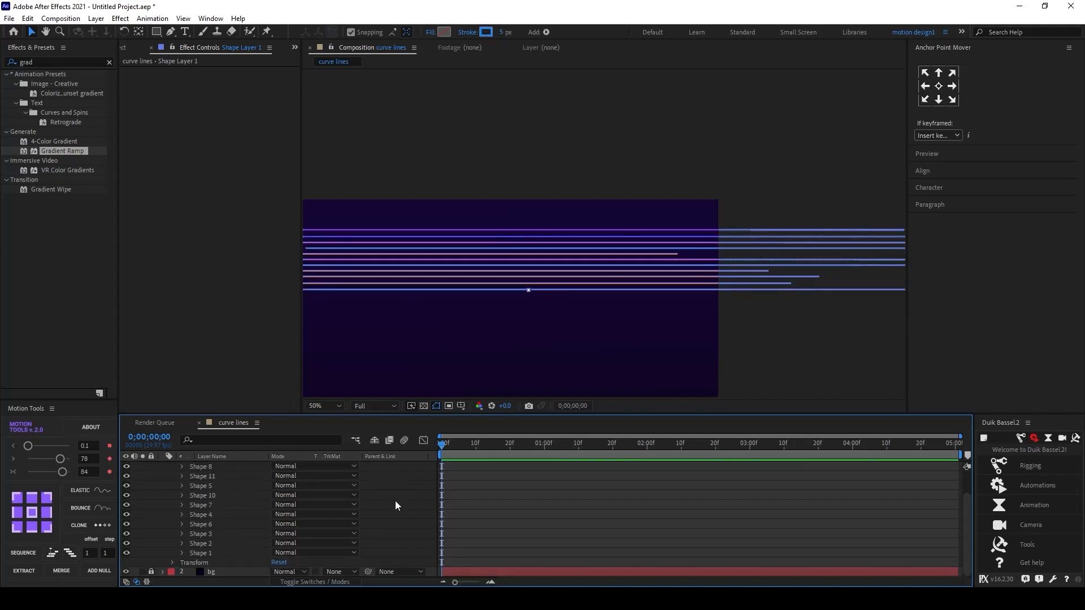
{"action": "left_click_drag", "start_coordinate": [532, 316], "coordinate": [595, 334]}
Step: Set the stroke color of several selected lines to orange
{"action": "left_click", "coordinate": [212, 495]}
{"action": "left_click", "coordinate": [209, 544]}
{"action": "left_click", "coordinate": [209, 467]}
{"action": "scroll", "coordinate": [281, 506], "scroll_direction": "up", "scroll_amount": 1}
{"action": "left_click", "coordinate": [211, 486]}
{"action": "left_click", "coordinate": [211, 506]}
{"action": "left_click", "coordinate": [486, 32]}
{"action": "left_click", "coordinate": [374, 200]}
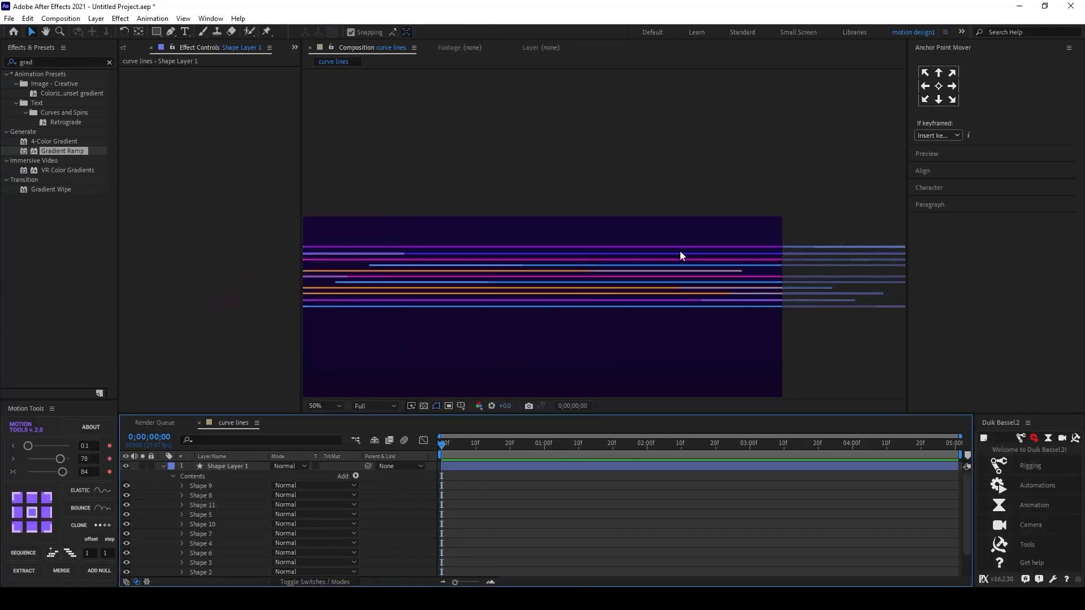
{"action": "left_click_drag", "start_coordinate": [646, 271], "coordinate": [681, 254]}
Step: Duplicate the selected lines and nudge the copies down
{"action": "left_click", "coordinate": [211, 495]}
{"action": "key", "text": "ctrl+d"}
{"action": "key", "text": "shift+Down"}
{"action": "key", "text": "shift+Down"}
{"action": "key", "text": "shift+Down"}
{"action": "key", "text": "shift+Down"}
{"action": "key", "text": "shift+Down"}
{"action": "key", "text": "shift+Down"}
{"action": "key", "text": "shift+Down"}
{"action": "key", "text": "shift+Down"}
{"action": "key", "text": "shift+Down"}
{"action": "key", "text": "shift+Down"}
{"action": "key", "text": "shift+Down"}
{"action": "key", "text": "shift+Down"}
{"action": "key", "text": "shift+Down"}
{"action": "key", "text": "shift+Down"}
{"action": "key", "text": "shift+Down"}
{"action": "key", "text": "shift+Down"}
{"action": "key", "text": "shift+Down"}
{"action": "key", "text": "shift+Down"}
{"action": "key", "text": "shift+Down"}
{"action": "key", "text": "shift+Down"}
{"action": "key", "text": "shift+Up"}
{"action": "key", "text": "shift+Up"}
{"action": "scroll", "coordinate": [573, 305], "scroll_direction": "up", "scroll_amount": 1}
{"action": "scroll", "coordinate": [573, 308], "scroll_direction": "down", "scroll_amount": 4}
Step: Center the layer's anchor point and align the layer to the composition's horizontal and vertical centers
{"action": "left_click", "coordinate": [947, 85]}
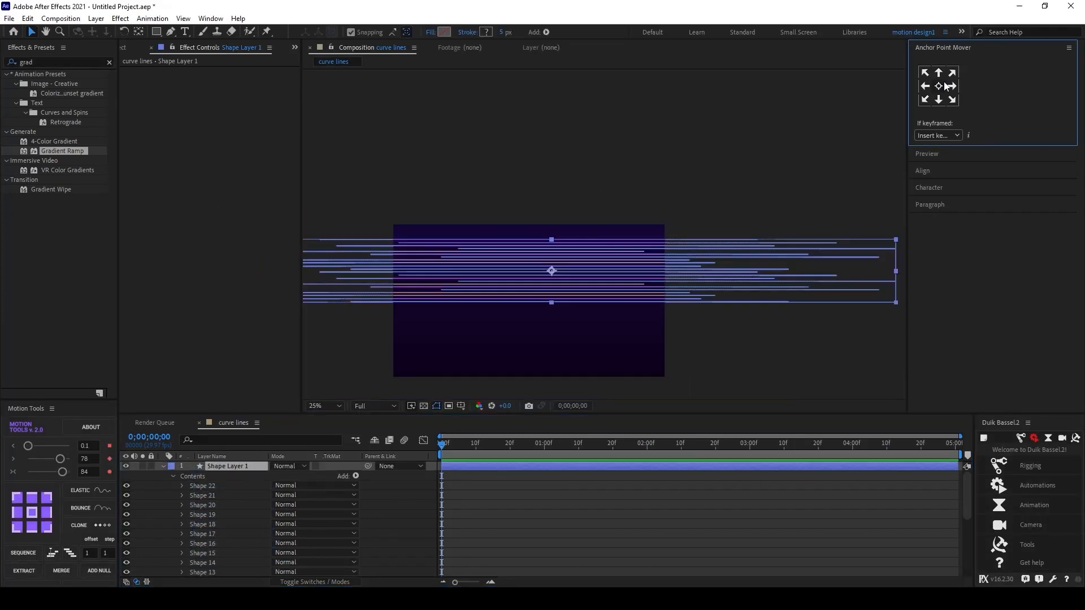
{"action": "left_click", "coordinate": [938, 172]}
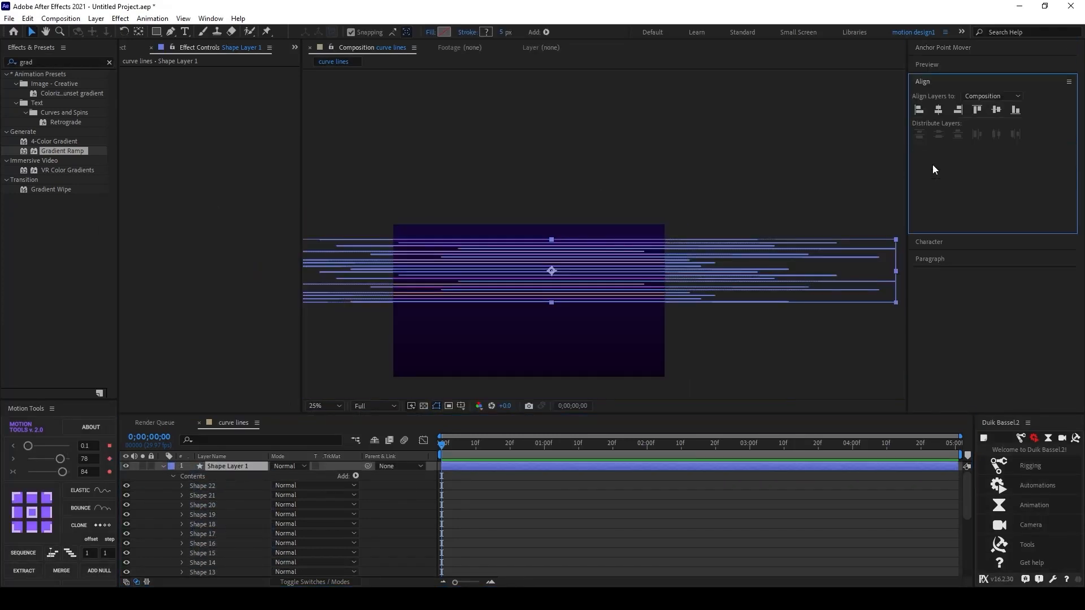
{"action": "left_click", "coordinate": [941, 108]}
{"action": "left_click", "coordinate": [997, 111]}
{"action": "left_click", "coordinate": [412, 510]}
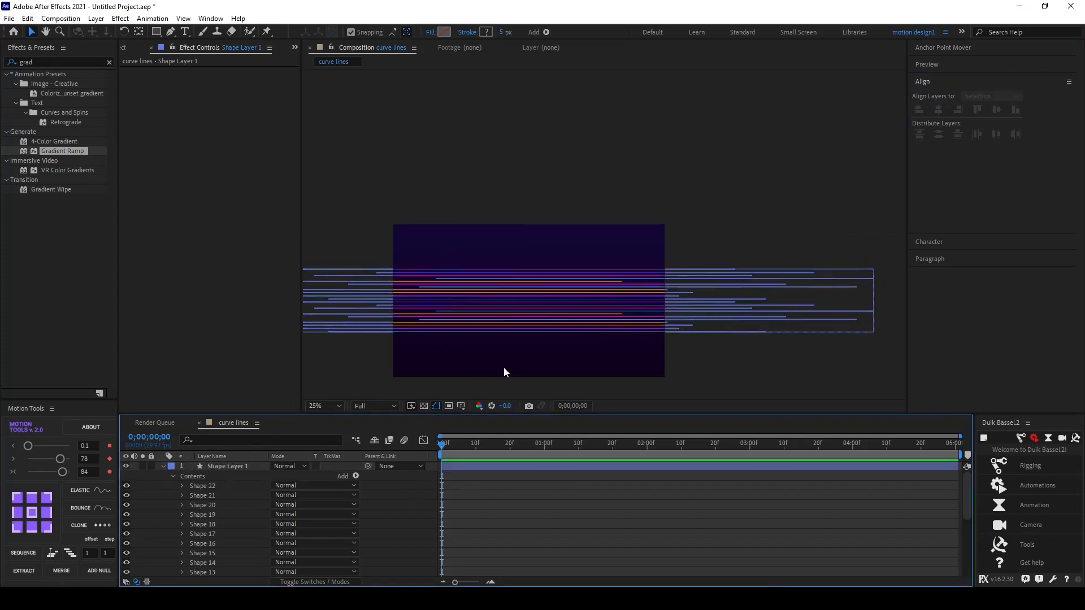
Step: Pre-compose Shape Layer 1 into a new composition named lines
{"action": "left_click", "coordinate": [164, 467]}
{"action": "left_click", "coordinate": [225, 467]}
{"action": "key", "text": "shift+/"}
{"action": "right_click", "coordinate": [214, 467]}
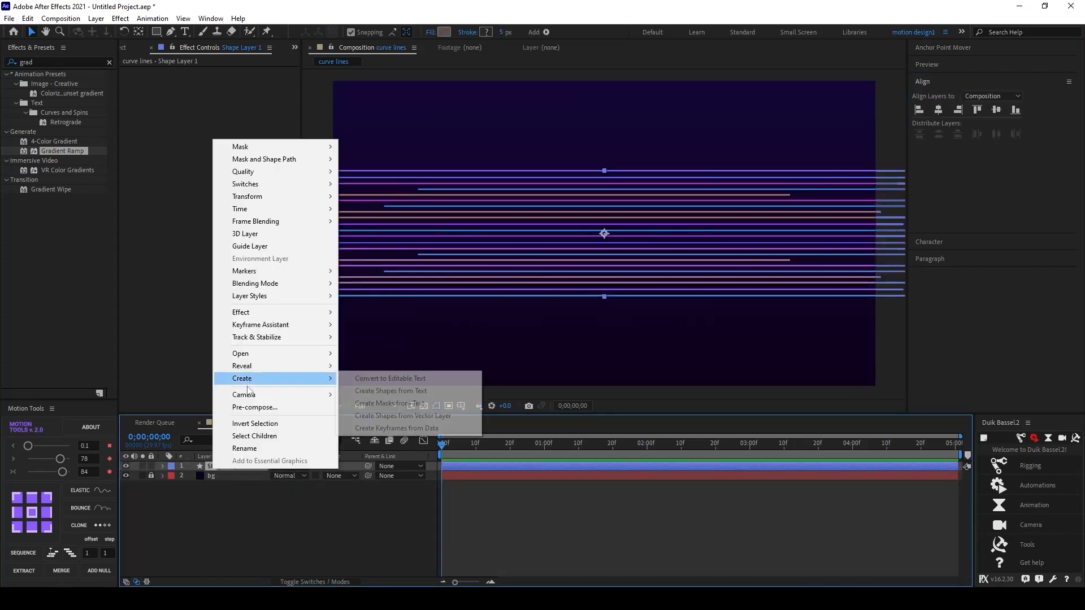
{"action": "left_click", "coordinate": [244, 407]}
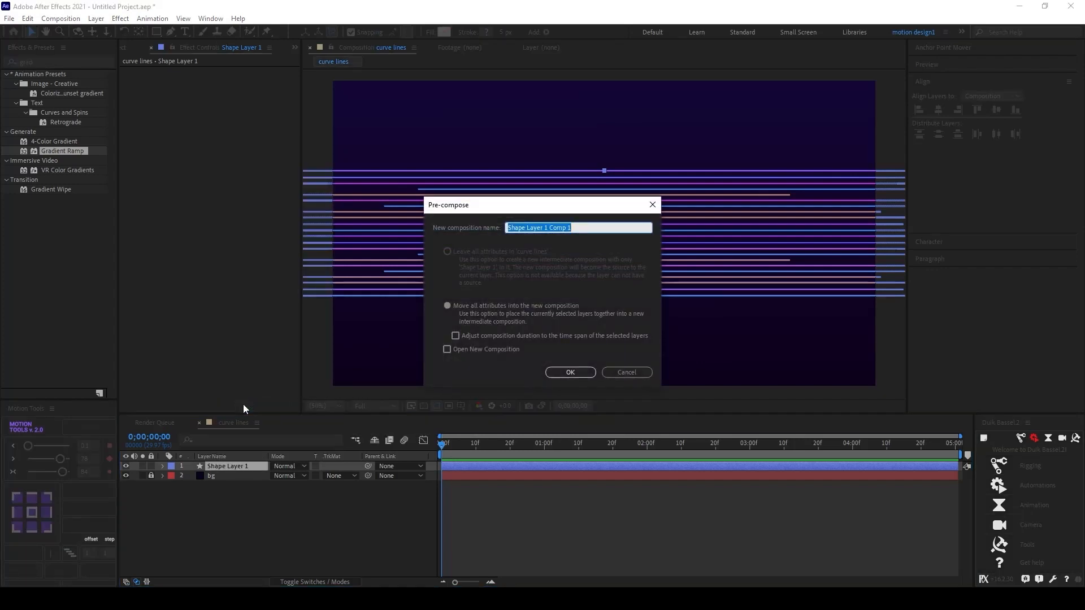
{"action": "key", "text": "BackSpace"}
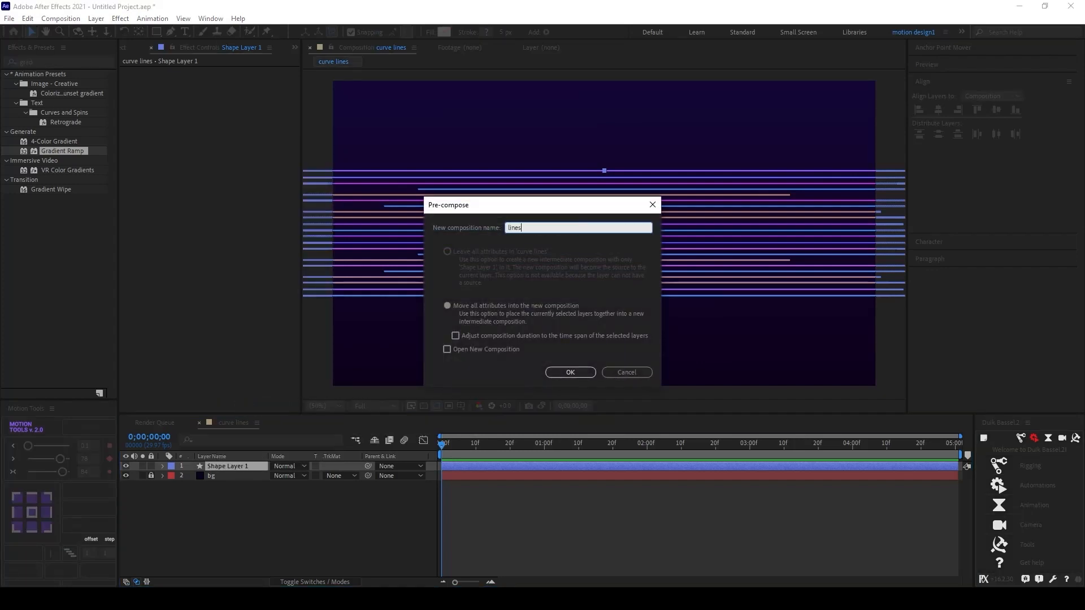
{"action": "key", "text": "Return"}
Step: Inside the lines composition, add a Position keyframe at the start with x set to about -1471
{"action": "double_click", "coordinate": [212, 467]}
{"action": "left_click", "coordinate": [228, 466]}
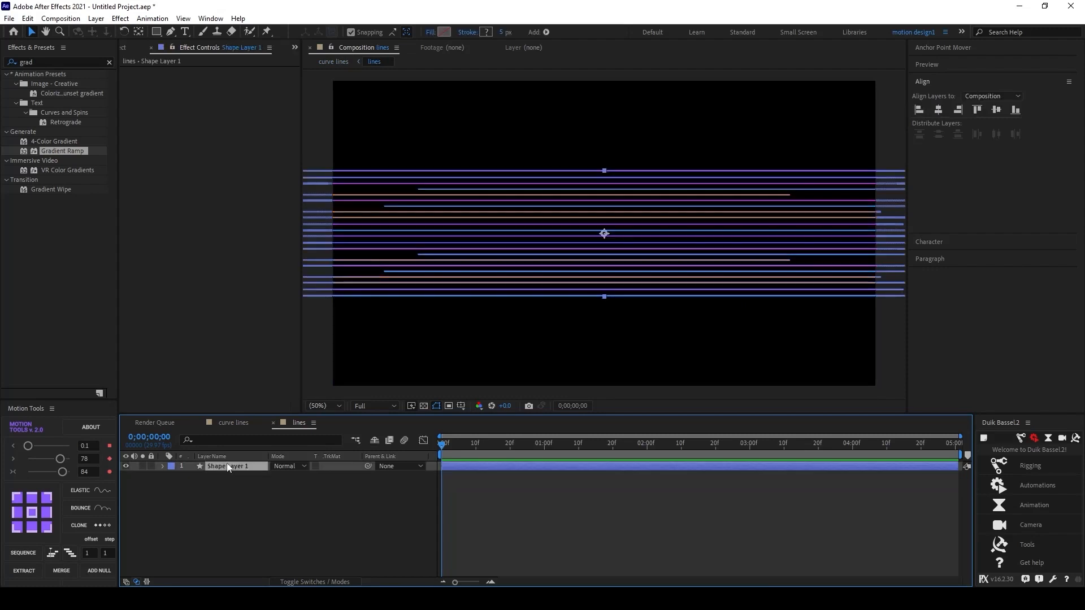
{"action": "scroll", "coordinate": [581, 258], "scroll_direction": "down", "scroll_amount": 4}
{"action": "scroll", "coordinate": [622, 259], "scroll_direction": "up", "scroll_amount": 2}
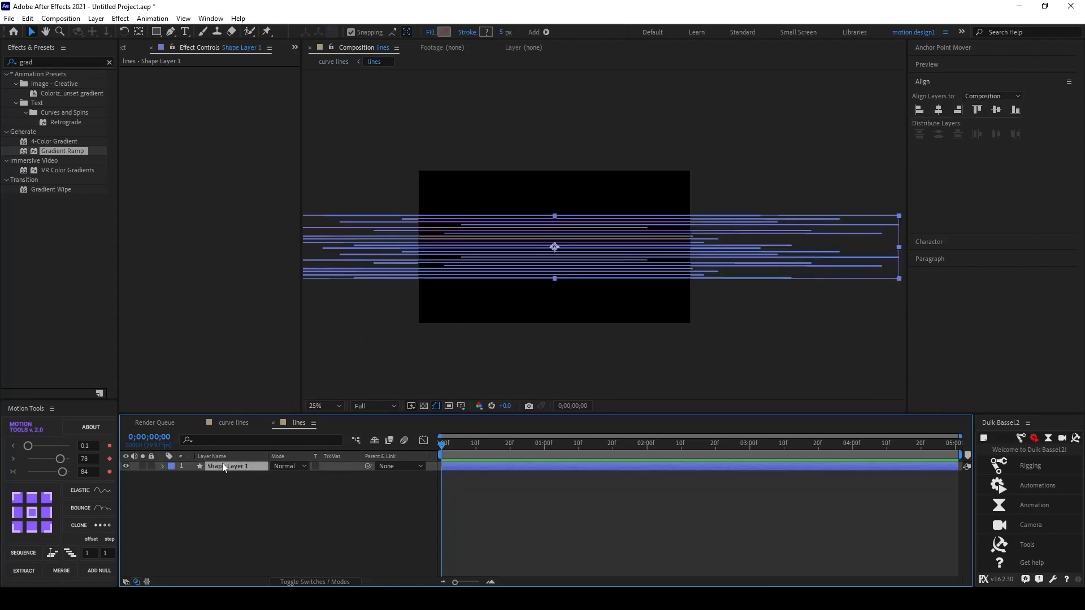
{"action": "key", "text": "p"}
{"action": "left_click", "coordinate": [192, 476]}
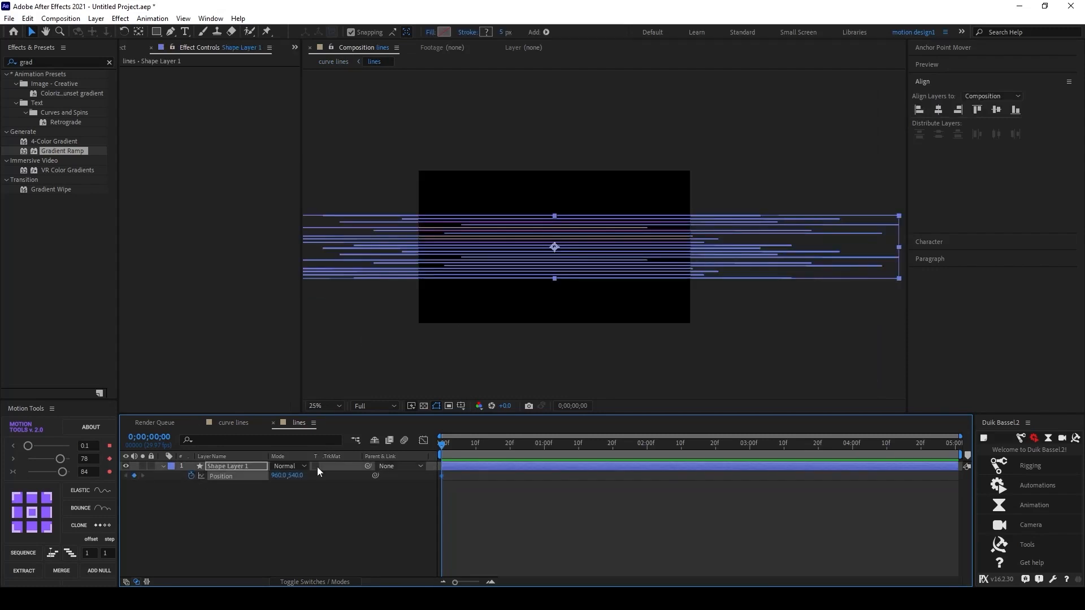
{"action": "left_click_drag", "start_coordinate": [270, 475], "coordinate": [145, 481]}
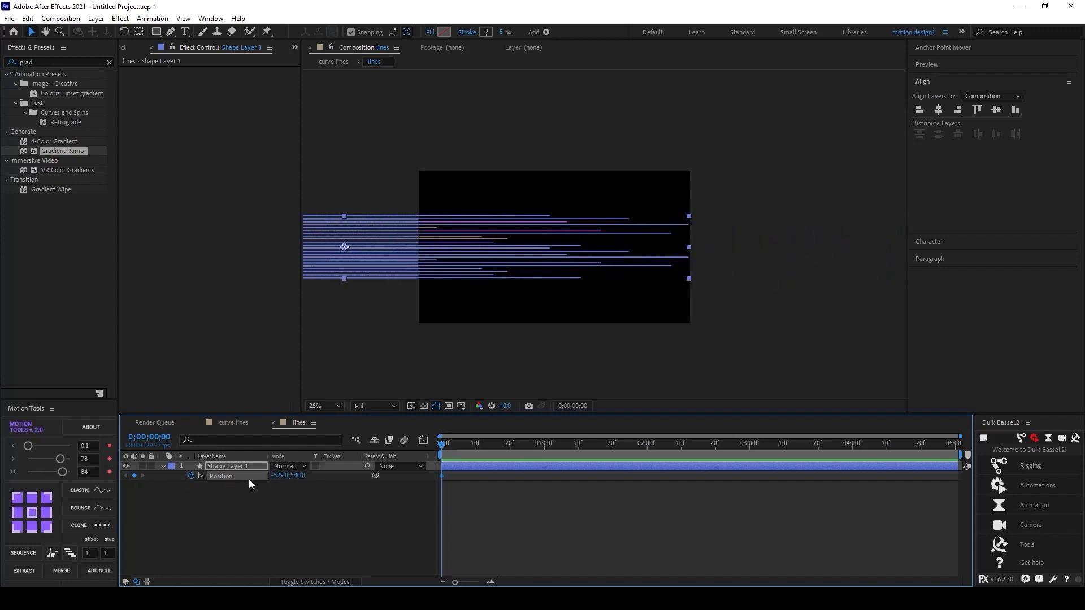
{"action": "left_click_drag", "start_coordinate": [283, 478], "coordinate": [212, 477]}
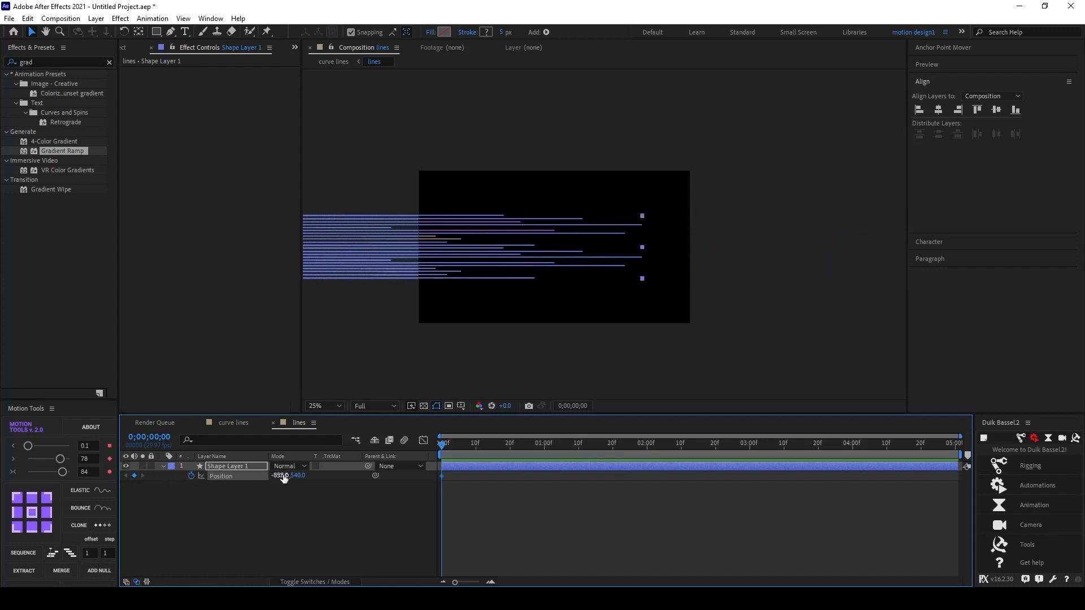
{"action": "left_click_drag", "start_coordinate": [284, 478], "coordinate": [111, 479]}
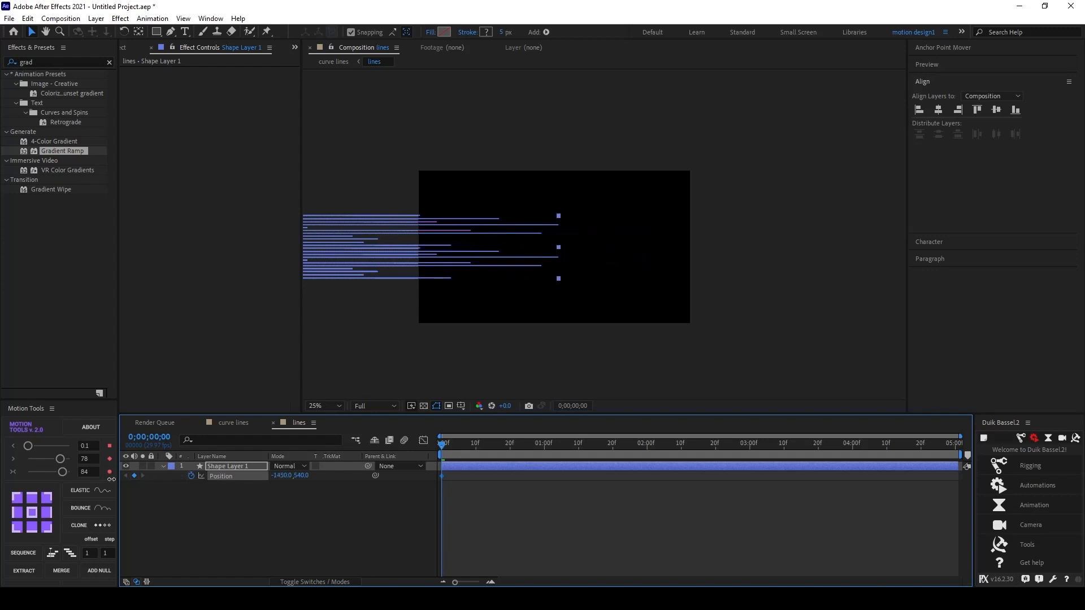
{"action": "left_click", "coordinate": [322, 491]}
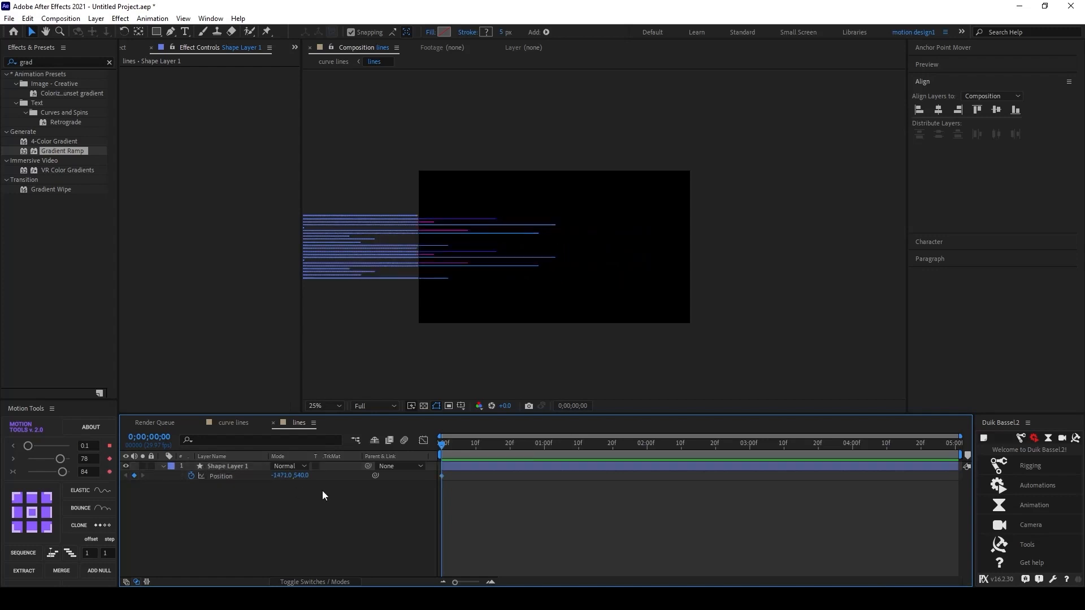
Step: At the 5-second mark, set the layer's Position x to 3442 so the lines sweep across
{"action": "left_click_drag", "start_coordinate": [456, 448], "coordinate": [961, 441]}
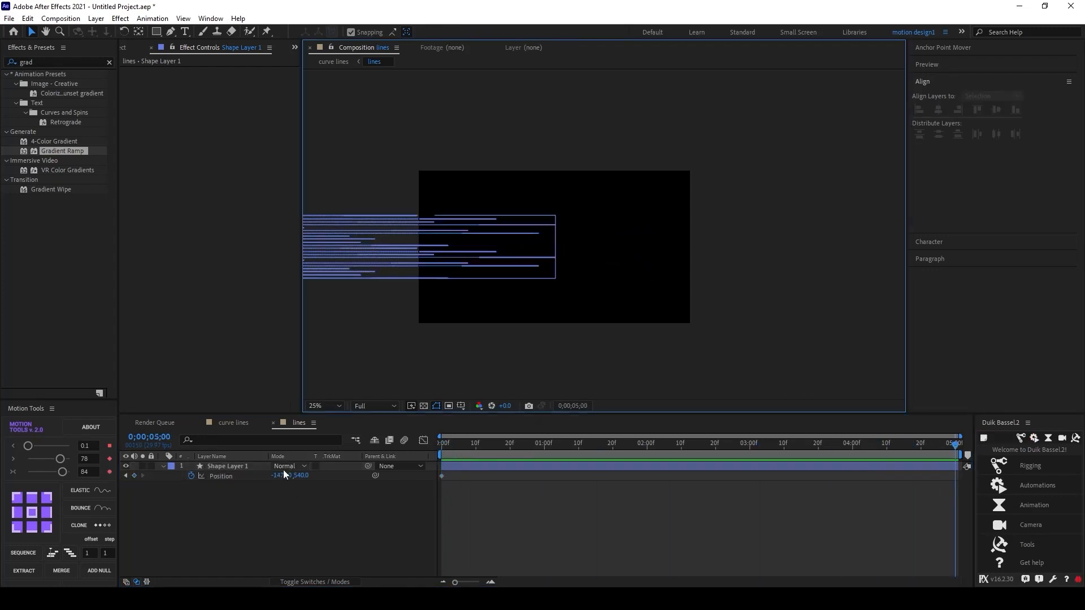
{"action": "left_click_drag", "start_coordinate": [283, 476], "coordinate": [1048, 305]}
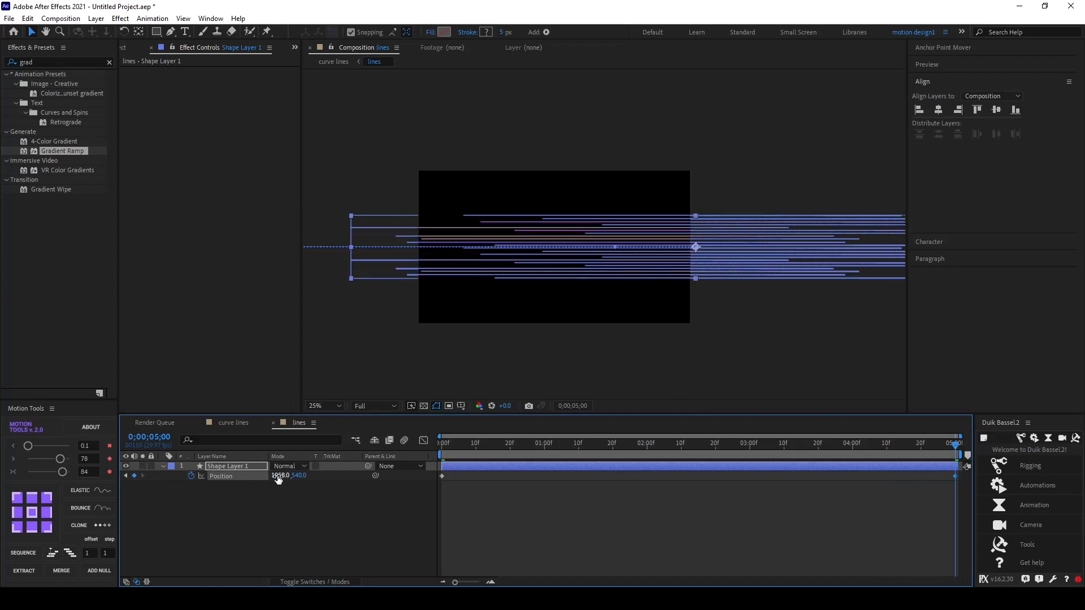
{"action": "left_click_drag", "start_coordinate": [280, 476], "coordinate": [834, 374]}
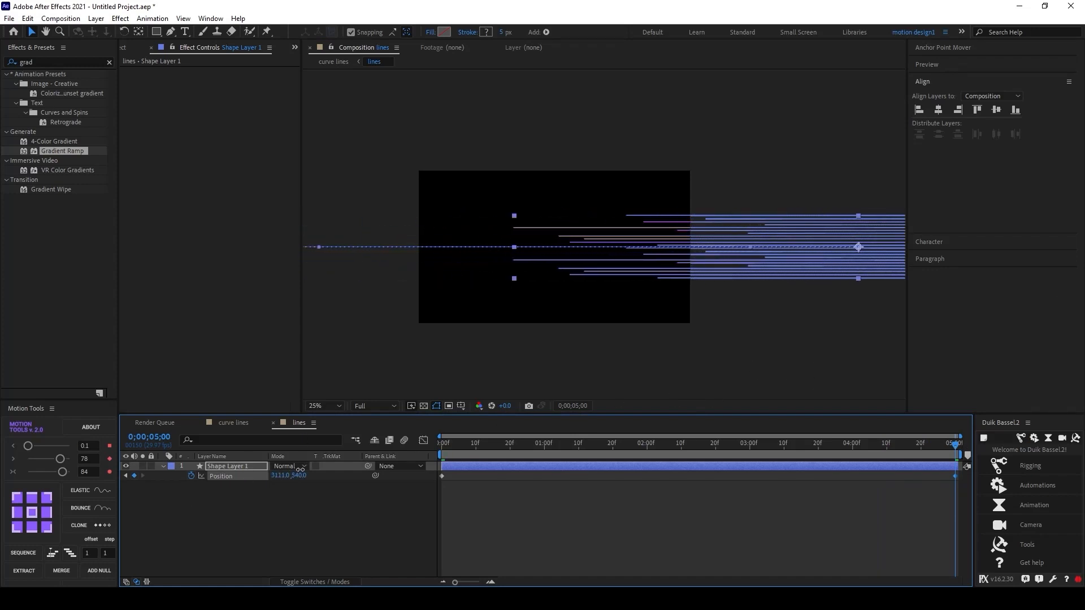
{"action": "left_click_drag", "start_coordinate": [298, 475], "coordinate": [460, 424]}
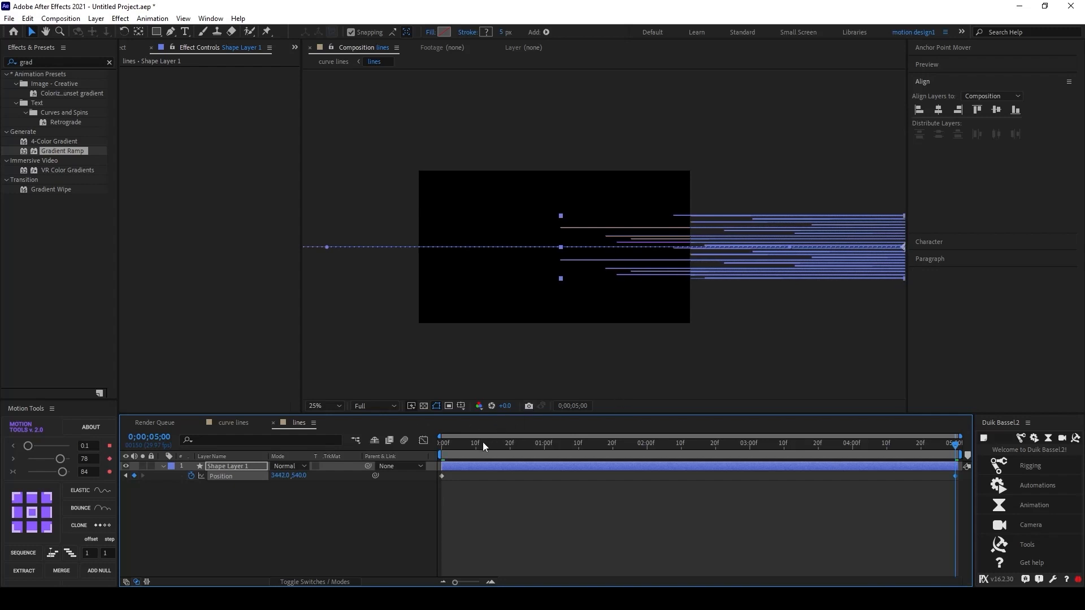
Step: Preview the line animation in the lines and curve lines compositions
{"action": "key", "text": "space"}
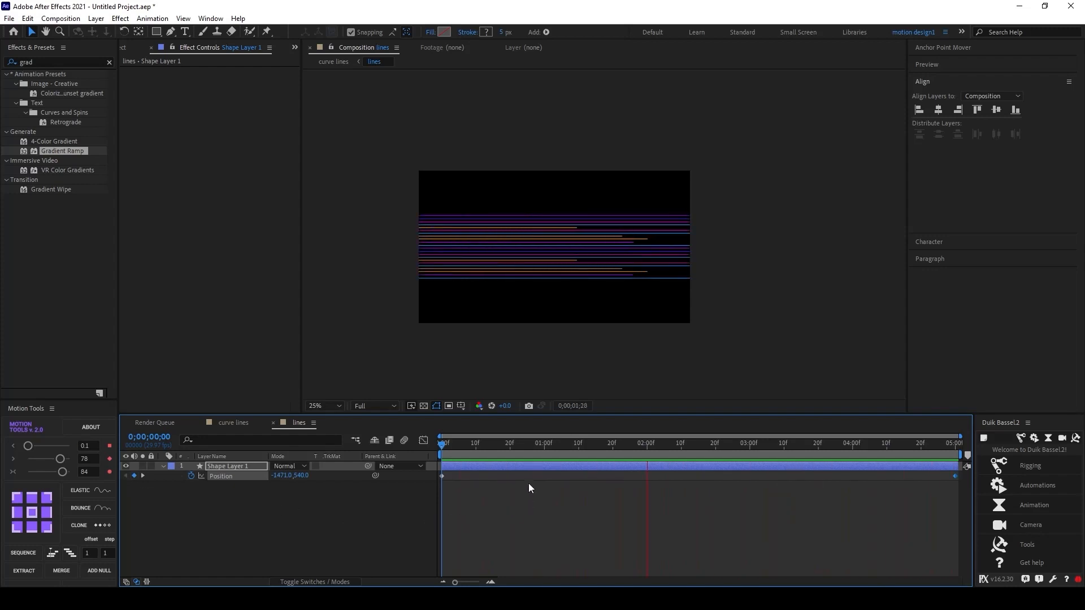
{"action": "key", "text": "space"}
{"action": "left_click_drag", "start_coordinate": [459, 451], "coordinate": [434, 453]}
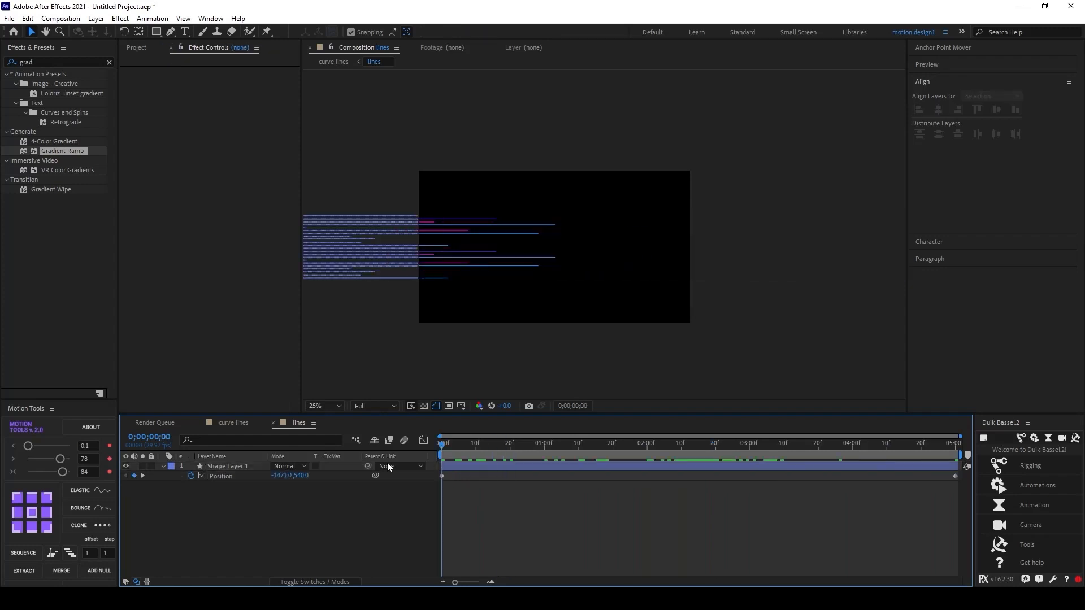
{"action": "left_click", "coordinate": [240, 428]}
{"action": "key", "text": "space"}
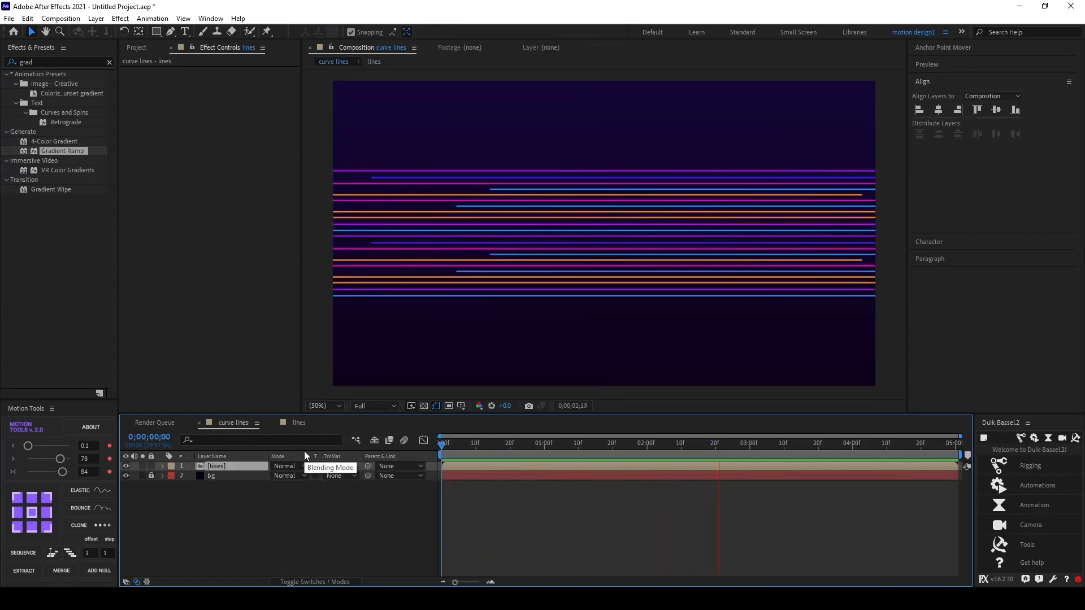
{"action": "key", "text": "space"}
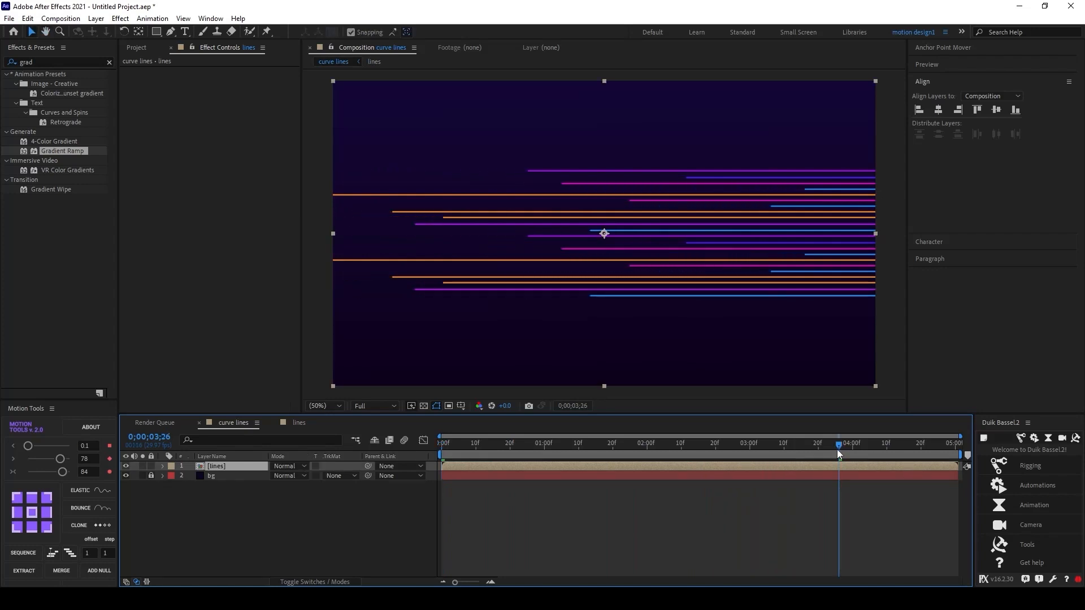
{"action": "left_click_drag", "start_coordinate": [838, 452], "coordinate": [754, 451]}
Step: Search for Bezier Warp and apply it to the lines layer
{"action": "left_click_drag", "start_coordinate": [35, 62], "coordinate": [1, 70]}
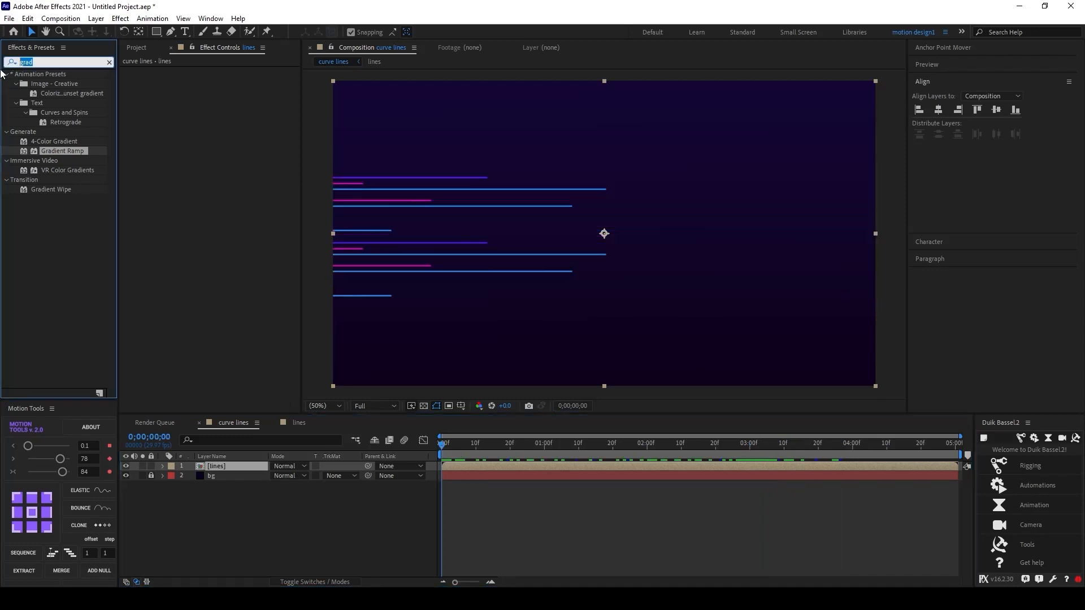
{"action": "type", "text": "bez"}
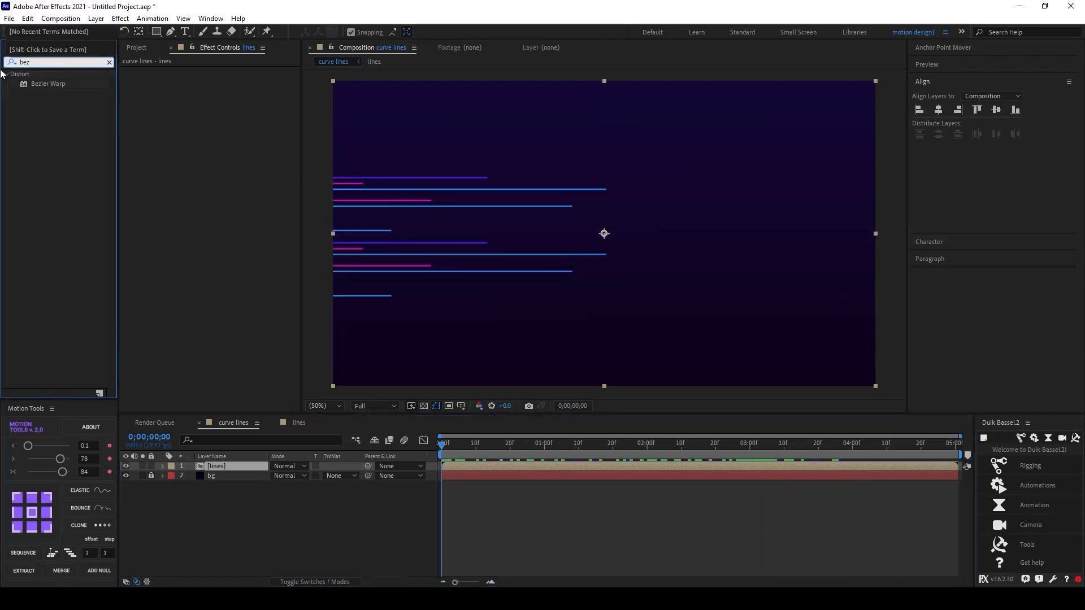
{"action": "left_click_drag", "start_coordinate": [59, 85], "coordinate": [241, 467]}
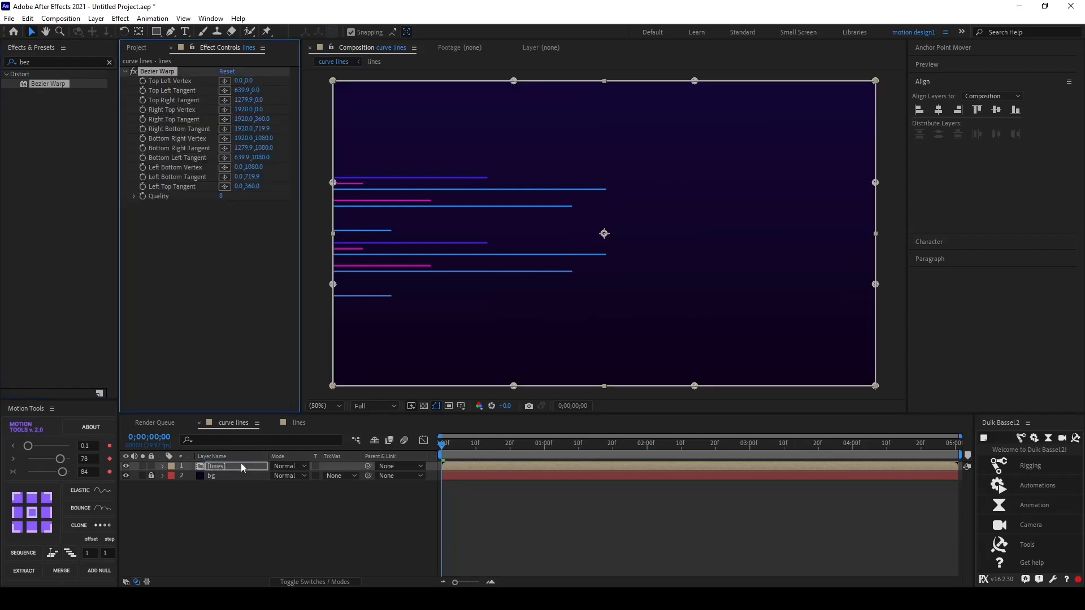
Step: Turn on the composition grid and select the Bezier Warp effect on the lines layer
{"action": "left_click", "coordinate": [461, 406]}
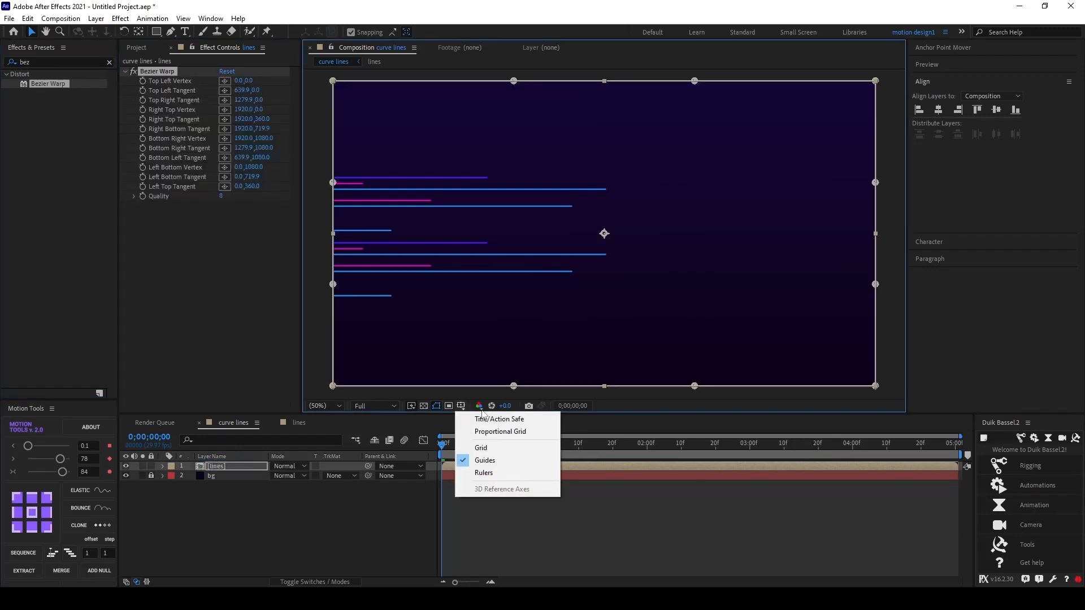
{"action": "left_click", "coordinate": [490, 446]}
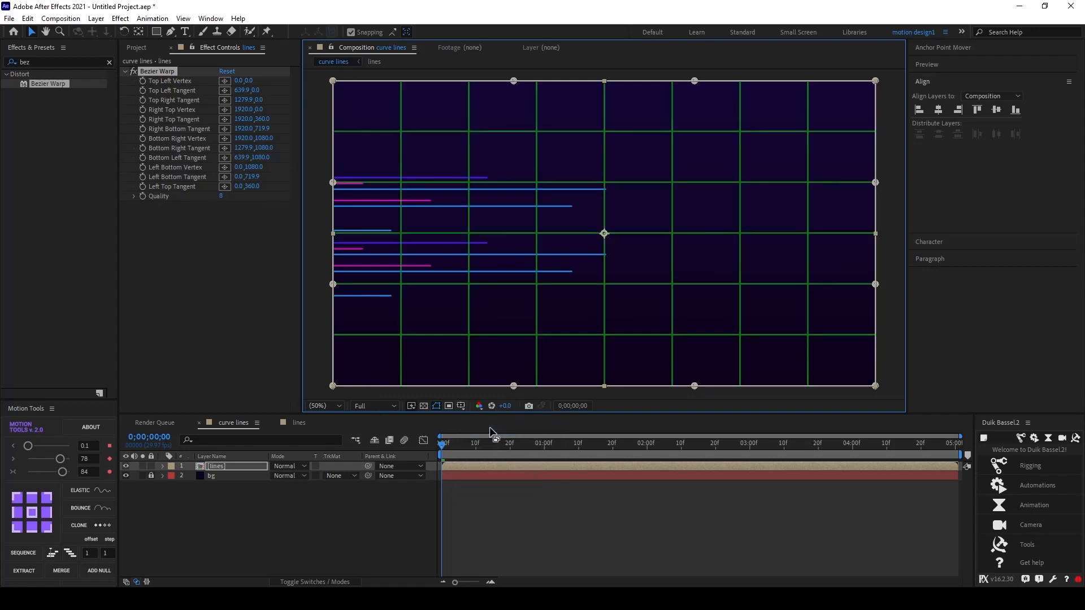
{"action": "left_click", "coordinate": [280, 499]}
{"action": "left_click", "coordinate": [217, 466]}
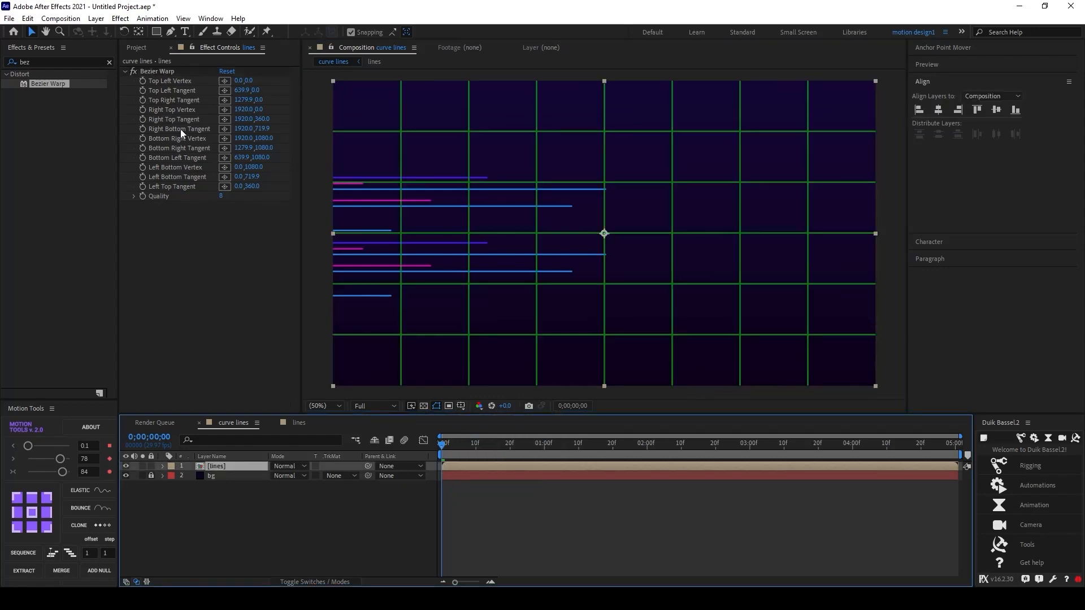
{"action": "left_click", "coordinate": [166, 72]}
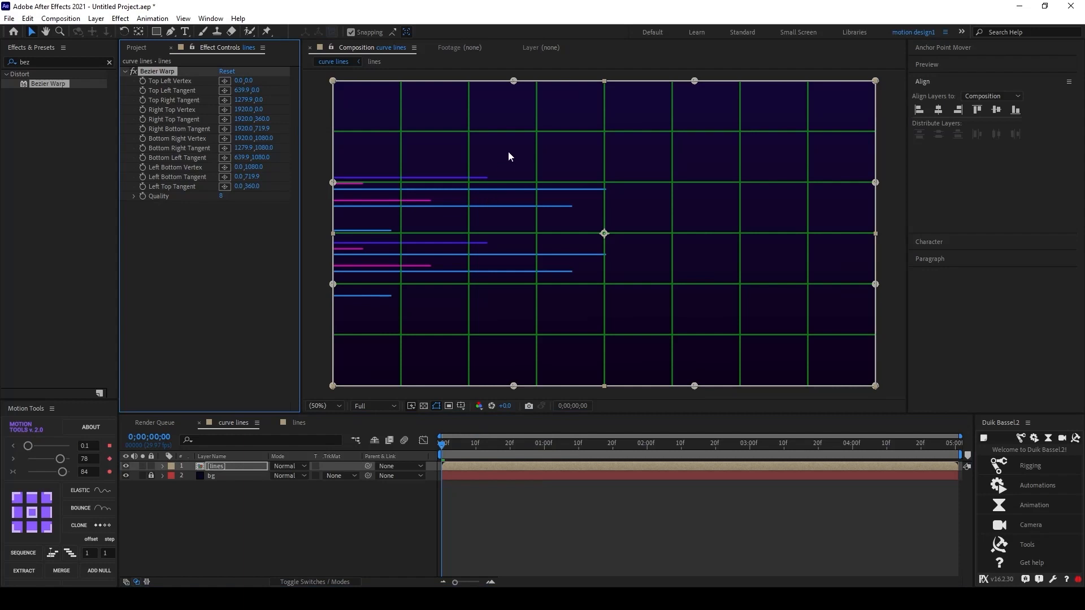
{"action": "left_click_drag", "start_coordinate": [484, 449], "coordinate": [681, 451]}
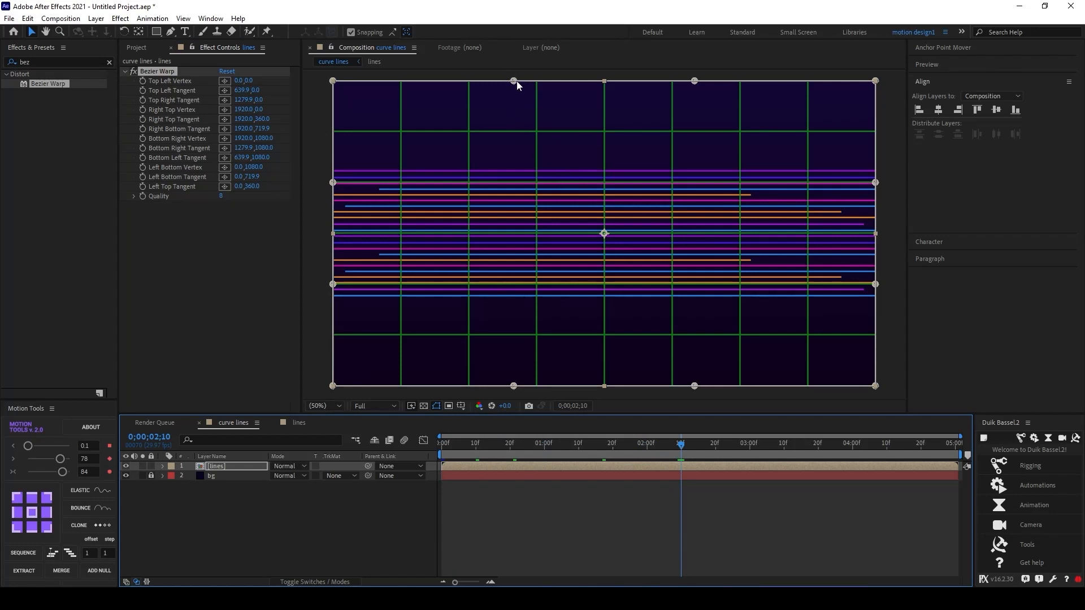
Step: Bend the lines by pulling the Bezier Warp tangent handles of the top and bottom edges towards the centre
{"action": "left_click_drag", "start_coordinate": [516, 81], "coordinate": [643, 150]}
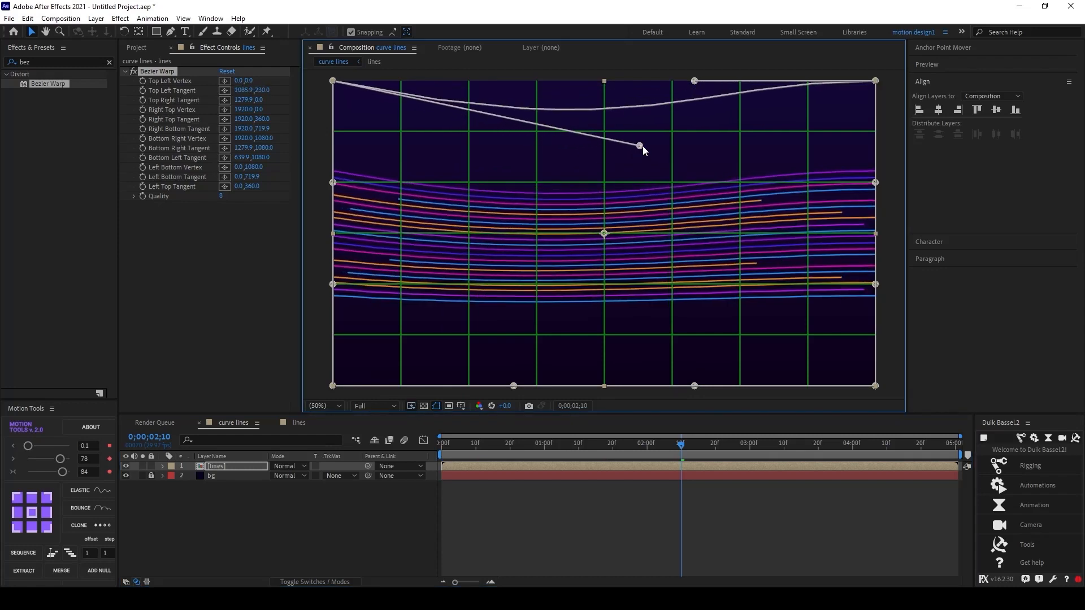
{"action": "left_click_drag", "start_coordinate": [695, 85], "coordinate": [640, 142]}
{"action": "scroll", "coordinate": [657, 142], "scroll_direction": "down", "scroll_amount": 2}
{"action": "left_click_drag", "start_coordinate": [675, 111], "coordinate": [616, 148]}
{"action": "left_click_drag", "start_coordinate": [585, 264], "coordinate": [635, 224]}
{"action": "left_click_drag", "start_coordinate": [676, 264], "coordinate": [619, 233]}
{"action": "left_click_drag", "start_coordinate": [635, 225], "coordinate": [663, 224]}
Step: Drag the Bezier Warp corner vertices and their tangents out beyond the frame to widen the warp
{"action": "left_click_drag", "start_coordinate": [766, 213], "coordinate": [867, 318]}
{"action": "left_click_drag", "start_coordinate": [766, 162], "coordinate": [843, 81]}
{"action": "left_click_drag", "start_coordinate": [495, 213], "coordinate": [375, 300]}
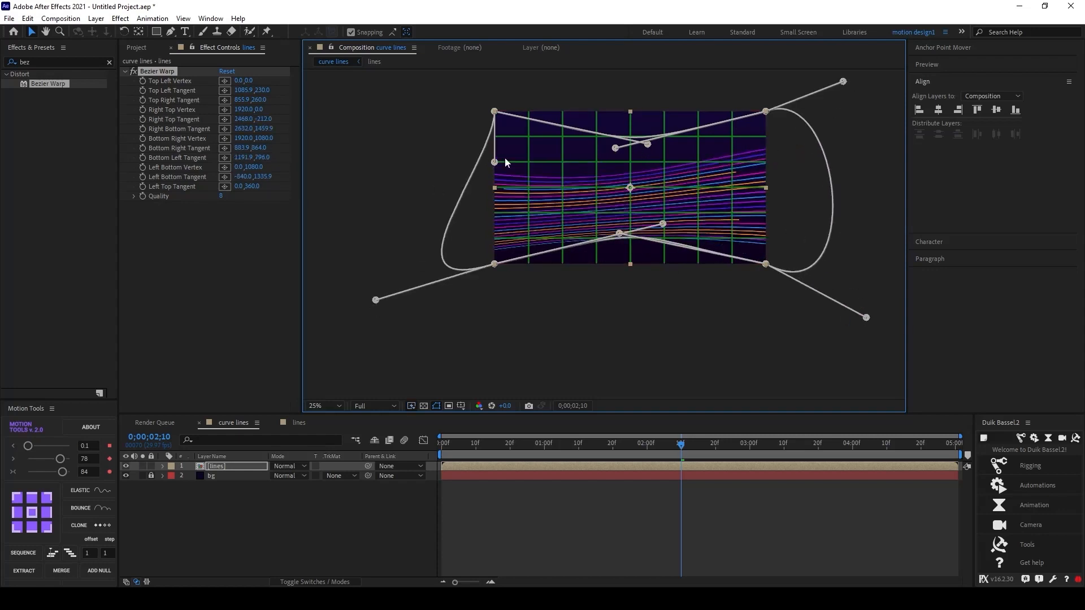
{"action": "left_click_drag", "start_coordinate": [495, 162], "coordinate": [376, 87]}
{"action": "left_click_drag", "start_coordinate": [729, 162], "coordinate": [700, 208]}
{"action": "left_click_drag", "start_coordinate": [817, 127], "coordinate": [880, 89]}
{"action": "left_click_drag", "start_coordinate": [622, 189], "coordinate": [620, 226]}
{"action": "left_click_drag", "start_coordinate": [469, 309], "coordinate": [426, 362]}
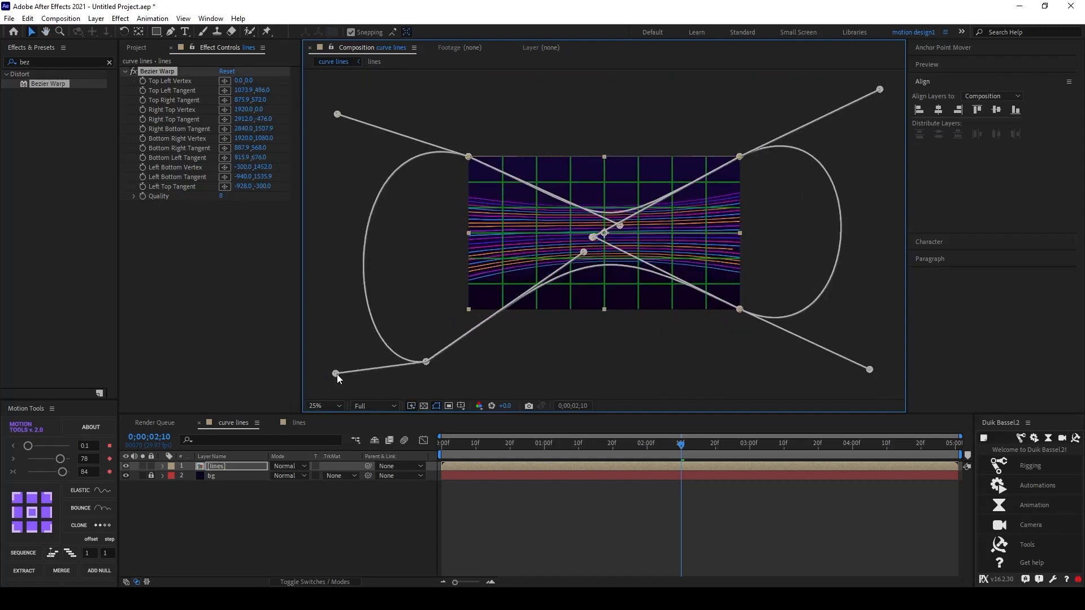
Step: Refine the Bezier Warp vertices and tangents into a symmetric pinched shape, then deselect the layer
{"action": "left_click_drag", "start_coordinate": [335, 373], "coordinate": [359, 435]}
{"action": "left_click_drag", "start_coordinate": [468, 157], "coordinate": [443, 144]}
{"action": "left_click_drag", "start_coordinate": [337, 114], "coordinate": [341, 22]}
{"action": "left_click_drag", "start_coordinate": [740, 310], "coordinate": [793, 355]}
{"action": "left_click_drag", "start_coordinate": [870, 369], "coordinate": [883, 416]}
{"action": "left_click_drag", "start_coordinate": [740, 156], "coordinate": [793, 136]}
{"action": "left_click_drag", "start_coordinate": [880, 90], "coordinate": [800, 48]}
{"action": "mouse_move", "coordinate": [443, 143]}
{"action": "left_mouse_down"}
{"action": "mouse_move", "coordinate": [430, 146]}
{"action": "mouse_move", "coordinate": [441, 142]}
{"action": "left_mouse_up"}
{"action": "left_click_drag", "start_coordinate": [473, 128], "coordinate": [494, 154]}
{"action": "left_click_drag", "start_coordinate": [383, 74], "coordinate": [366, 41]}
{"action": "left_click_drag", "start_coordinate": [795, 136], "coordinate": [787, 108]}
{"action": "left_click_drag", "start_coordinate": [583, 252], "coordinate": [611, 219]}
{"action": "left_click_drag", "start_coordinate": [620, 225], "coordinate": [610, 255]}
{"action": "left_click_drag", "start_coordinate": [592, 237], "coordinate": [577, 239]}
{"action": "scroll", "coordinate": [579, 229], "scroll_direction": "down", "scroll_amount": 1}
{"action": "left_click_drag", "start_coordinate": [690, 138], "coordinate": [712, 135]}
{"action": "left_click_drag", "start_coordinate": [732, 322], "coordinate": [722, 323]}
{"action": "scroll", "coordinate": [695, 273], "scroll_direction": "up", "scroll_amount": 1}
{"action": "left_click", "coordinate": [299, 499]}
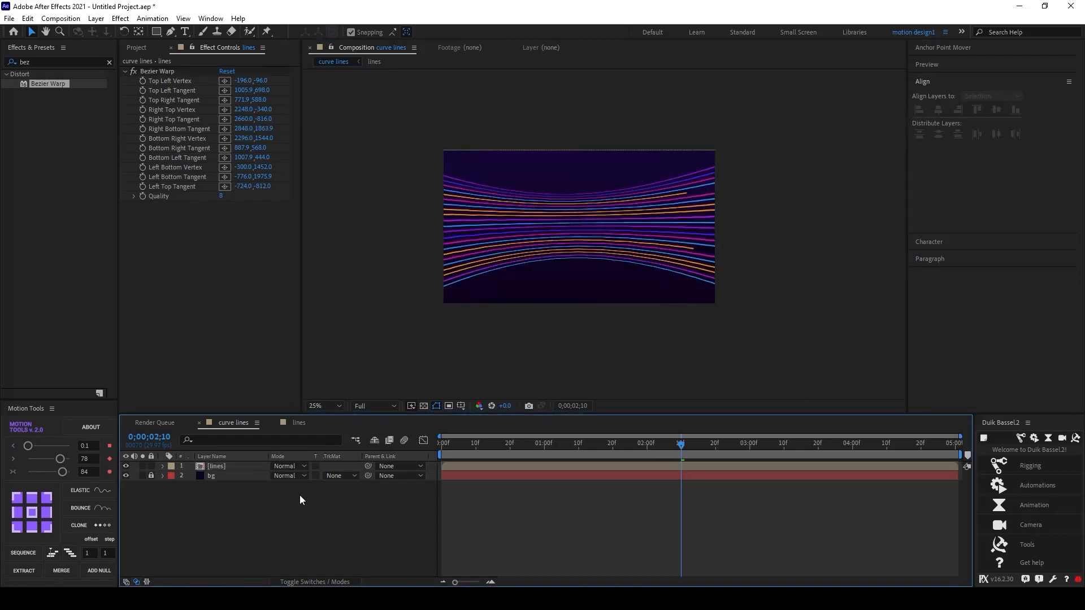
Step: Preview the warped line animation from the start of the composition
{"action": "left_click_drag", "start_coordinate": [681, 445], "coordinate": [440, 446]}
{"action": "scroll", "coordinate": [542, 218], "scroll_direction": "up", "scroll_amount": 1}
{"action": "key", "text": "space"}
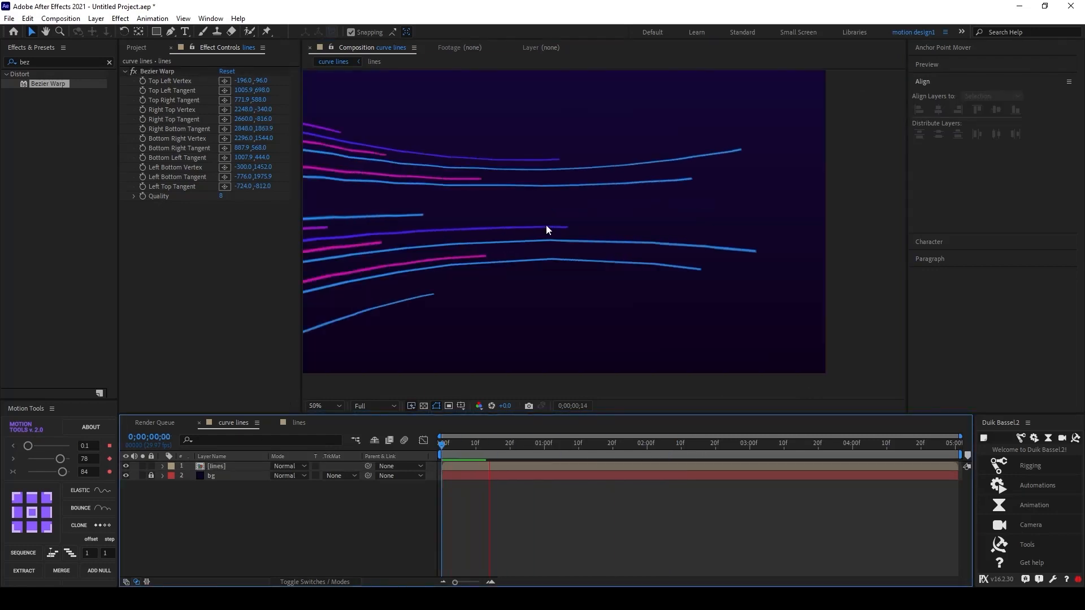
{"action": "key", "text": "space"}
{"action": "left_click_drag", "start_coordinate": [569, 270], "coordinate": [616, 284]}
{"action": "key", "text": "space"}
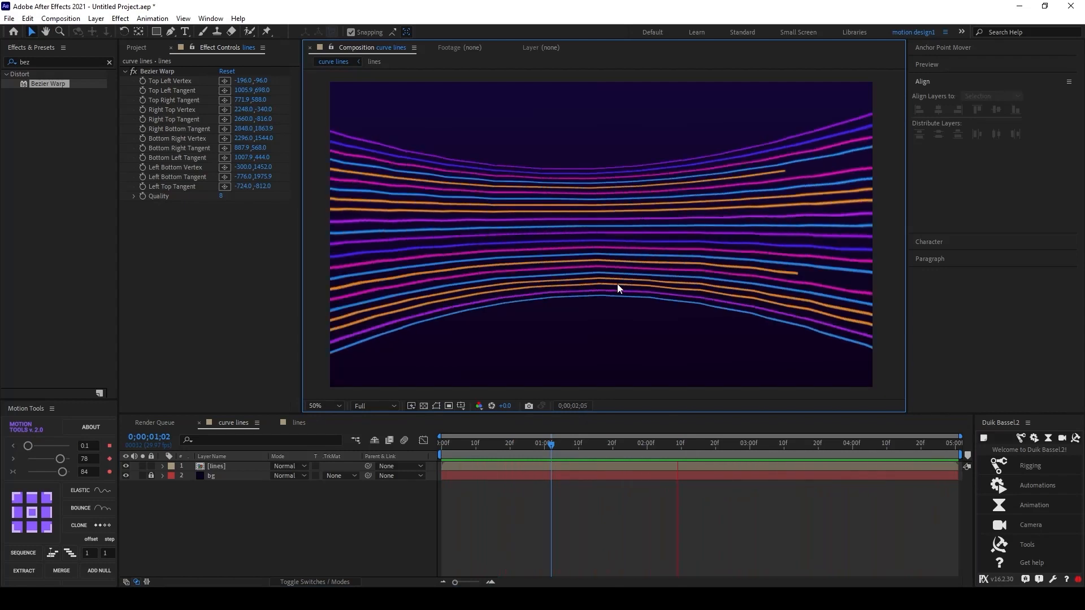
{"action": "key", "text": "space"}
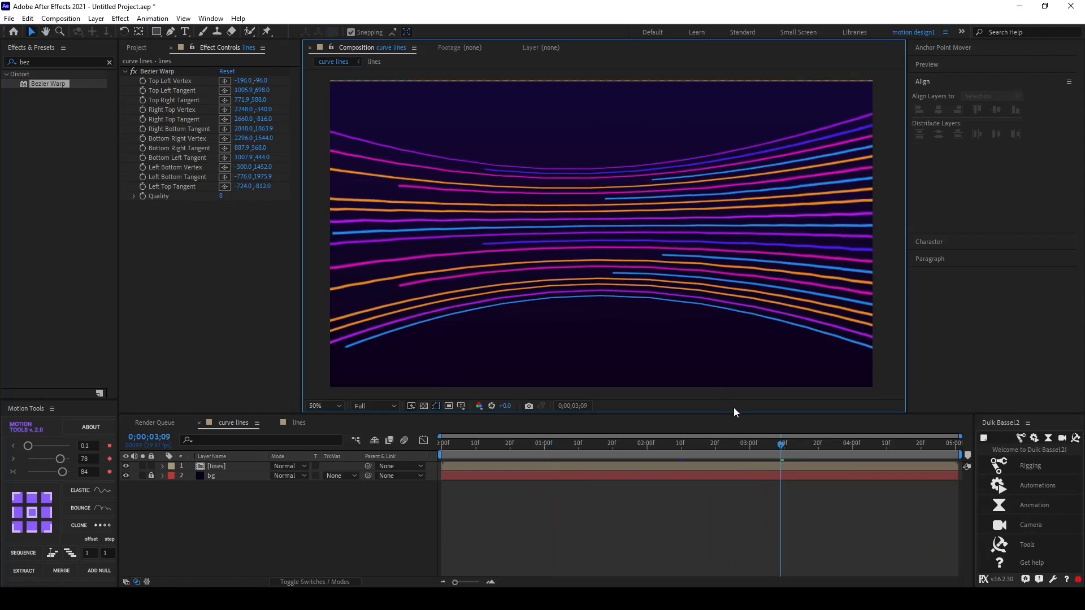
{"action": "left_click", "coordinate": [270, 448]}
{"action": "key", "text": "Home"}
{"action": "key", "text": "space"}
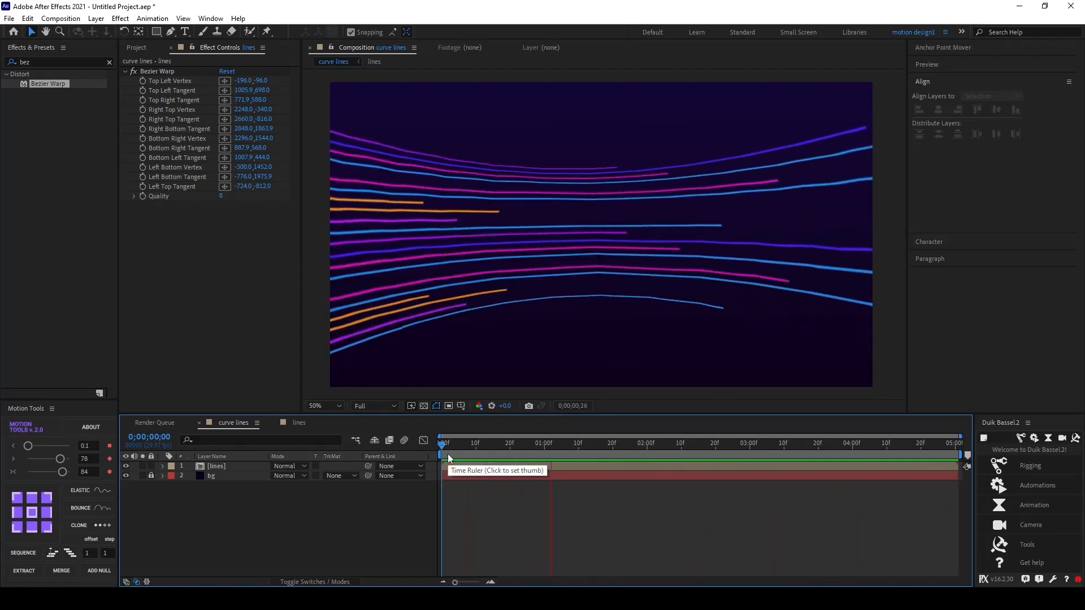
{"action": "key", "text": "space"}
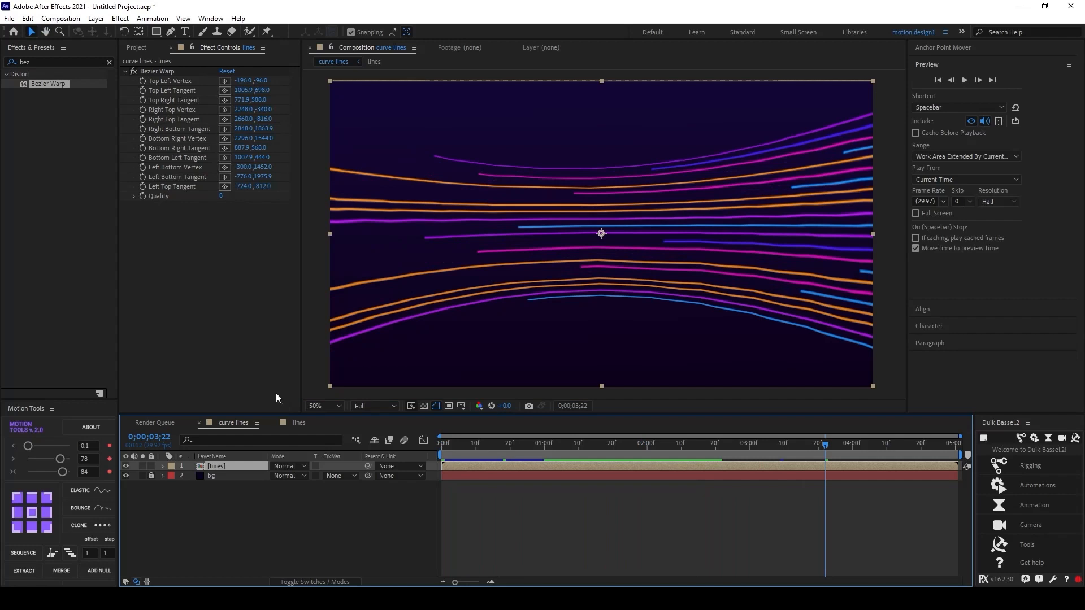
Step: Search the effects for Glow and apply it to the lines layer
{"action": "left_click", "coordinate": [64, 62]}
{"action": "type", "text": "glow"}
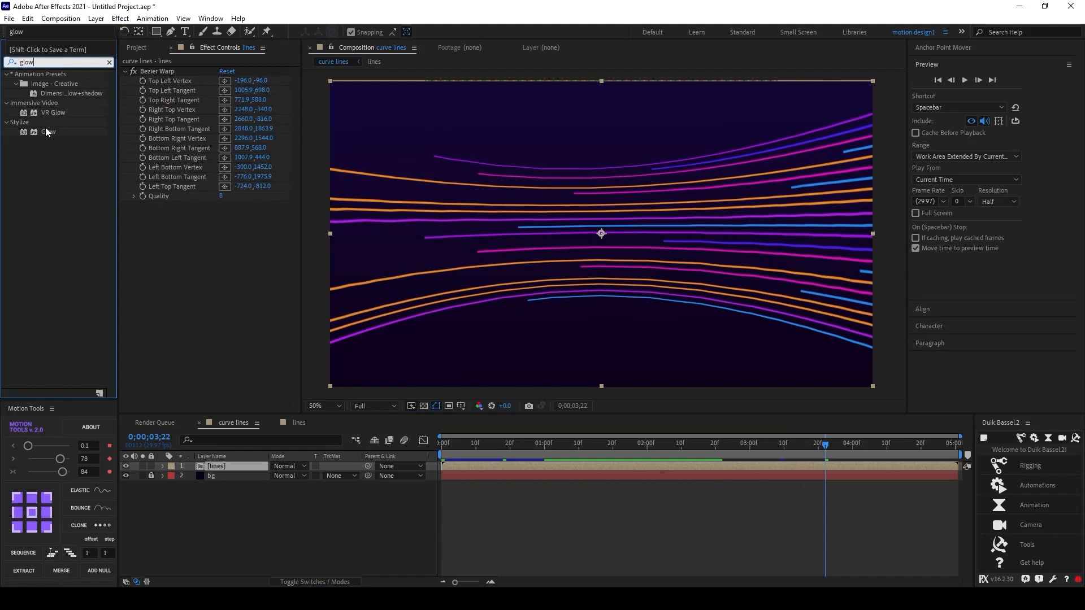
{"action": "left_click_drag", "start_coordinate": [47, 133], "coordinate": [182, 234]}
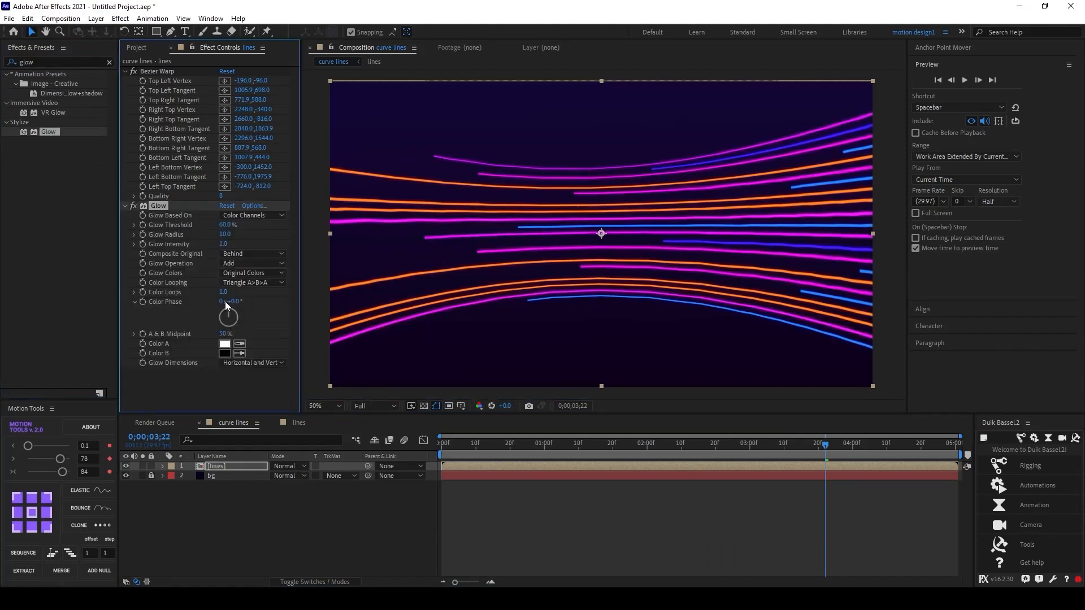
Step: Set the Glow Threshold to 50%
{"action": "left_click", "coordinate": [226, 225]}
{"action": "type", "text": "50"}
{"action": "key", "text": "Return"}
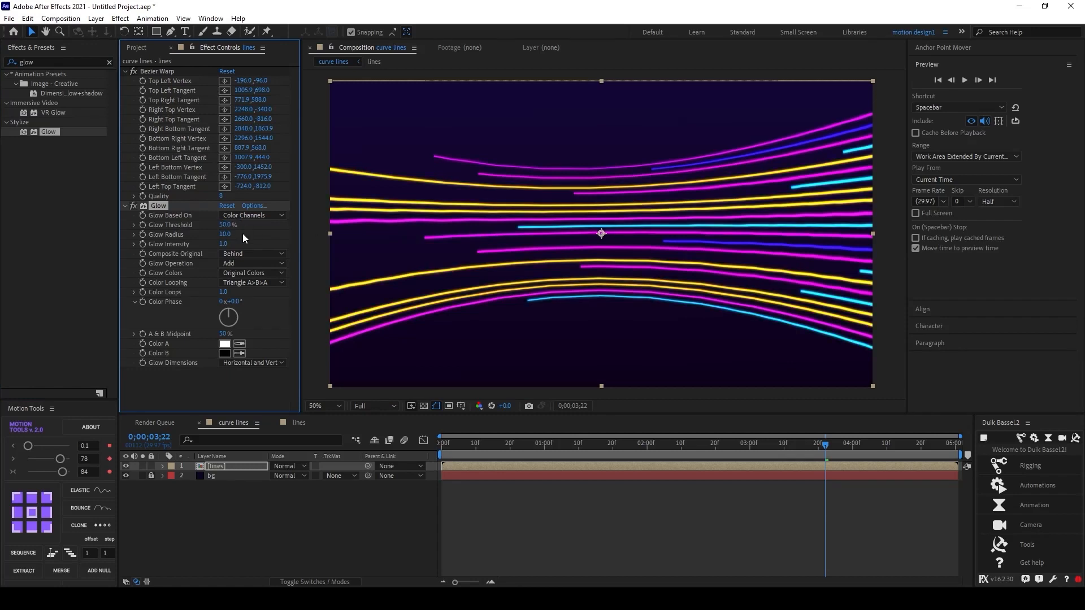
Step: Set the Glow Radius to 20 and the Glow Intensity to 1.5
{"action": "left_click", "coordinate": [226, 235]}
{"action": "type", "text": "20"}
{"action": "key", "text": "Return"}
{"action": "left_click", "coordinate": [219, 247]}
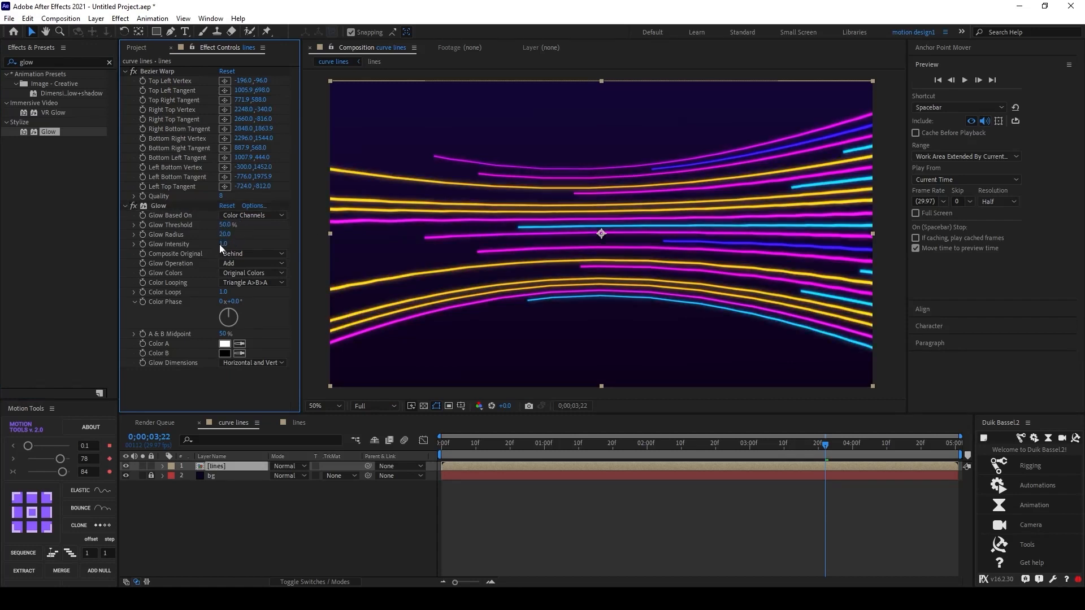
{"action": "left_click", "coordinate": [224, 245]}
{"action": "type", "text": "10.5"}
{"action": "key", "text": "Return"}
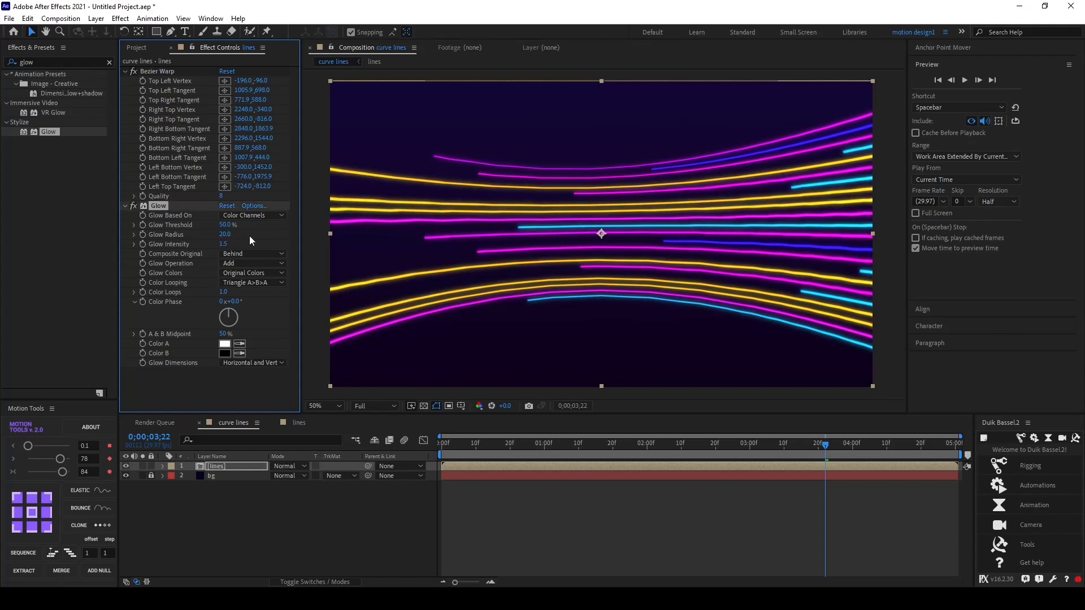
Step: Raise the Glow Threshold to about 79% and the Glow Radius to about 35
{"action": "left_click_drag", "start_coordinate": [226, 225], "coordinate": [256, 231]}
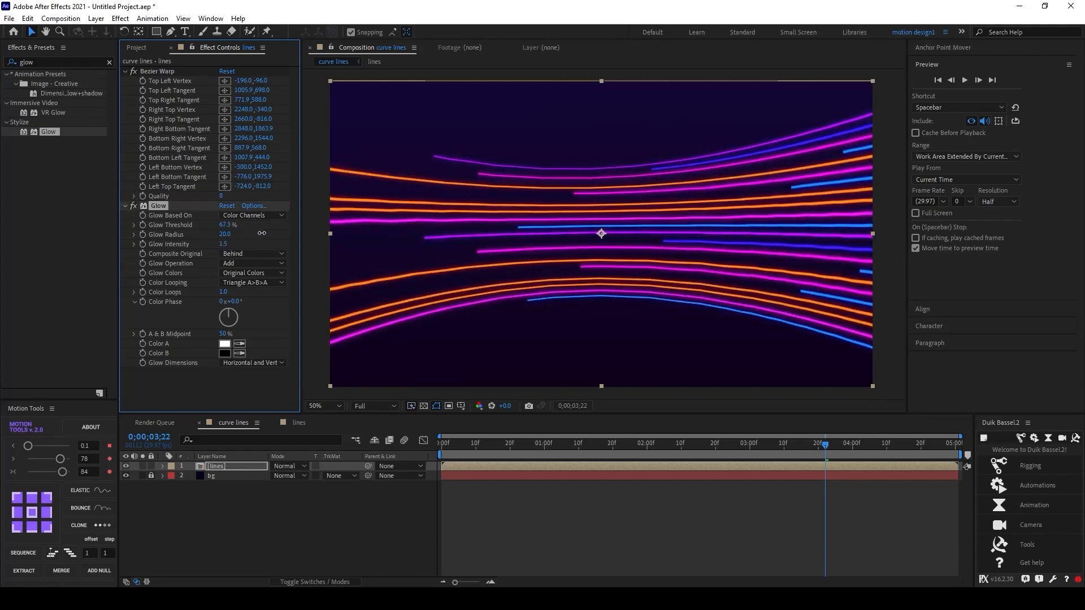
{"action": "left_click", "coordinate": [249, 378]}
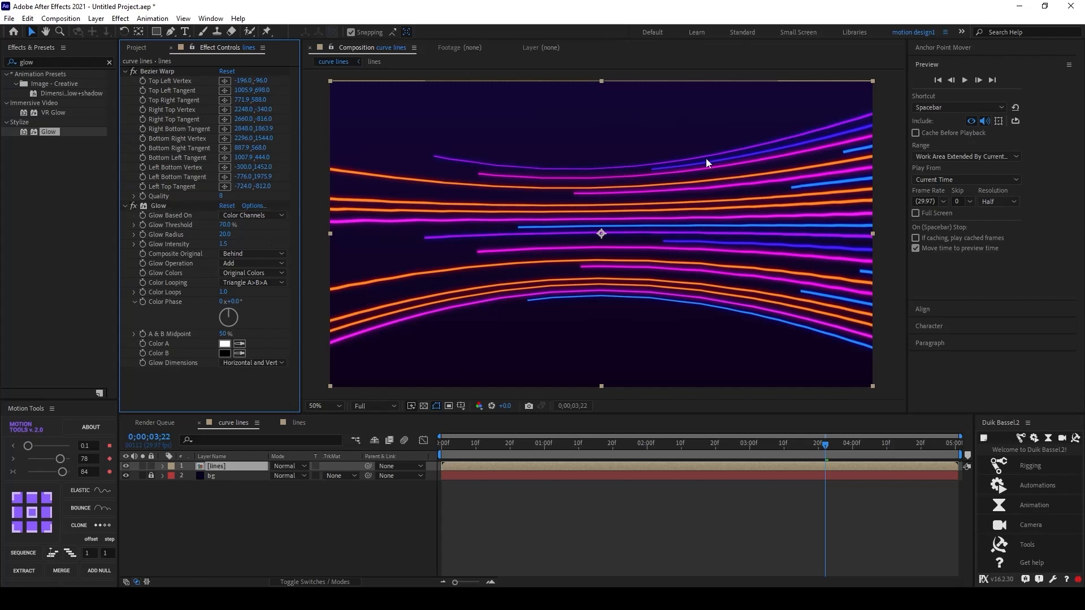
{"action": "mouse_move", "coordinate": [225, 234]}
{"action": "left_mouse_down"}
{"action": "mouse_move", "coordinate": [244, 234]}
{"action": "mouse_move", "coordinate": [229, 234]}
{"action": "left_mouse_up"}
Step: Preview the glowing lines from the start of the composition
{"action": "left_click_drag", "start_coordinate": [826, 447], "coordinate": [236, 447]}
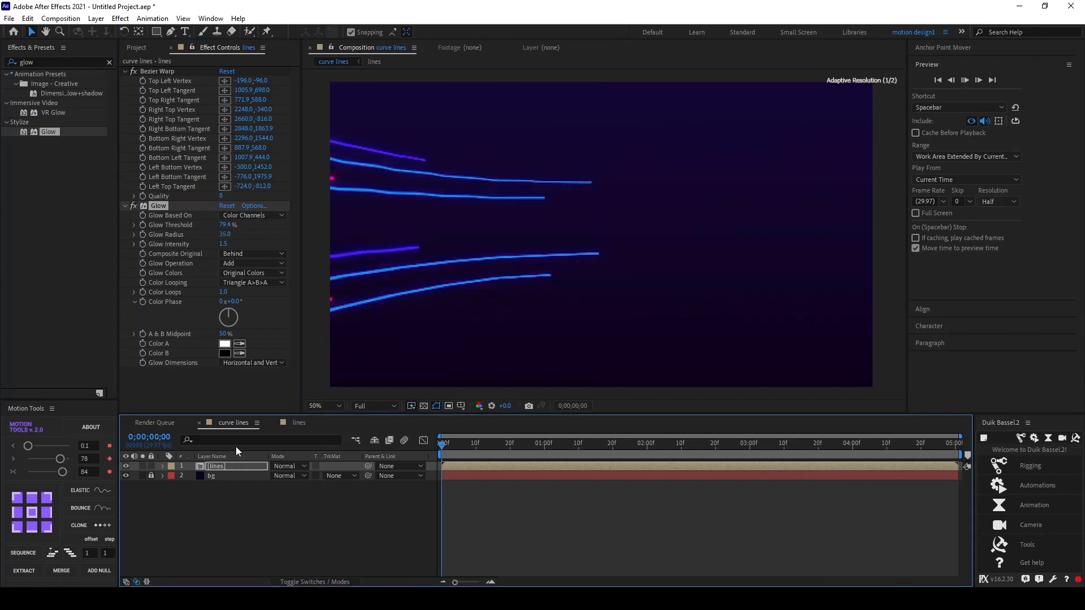
{"action": "key", "text": "space"}
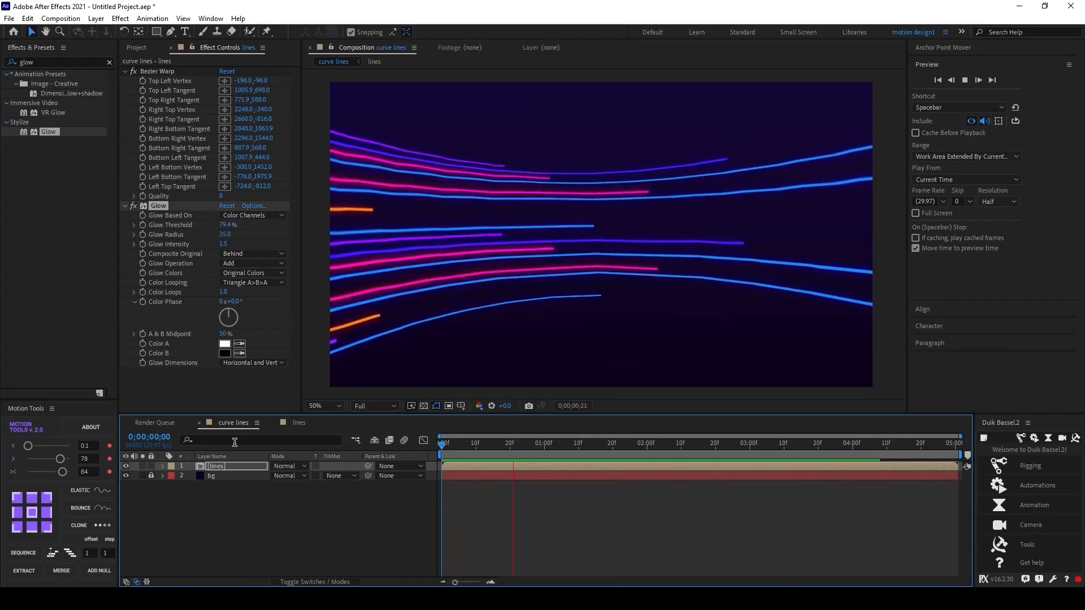
{"action": "key", "text": "space"}
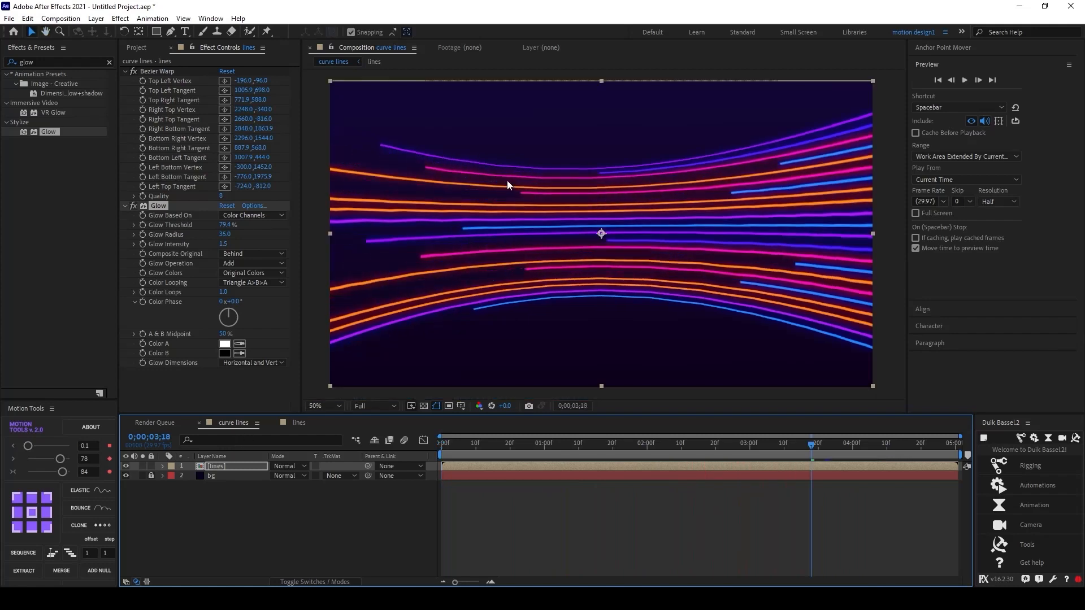
Step: Fine-tune the Bezier Warp tangents near the centre to adjust the curvature of the lines
{"action": "left_click", "coordinate": [180, 101]}
{"action": "left_click_drag", "start_coordinate": [582, 242], "coordinate": [645, 245]}
{"action": "left_click_drag", "start_coordinate": [614, 278], "coordinate": [603, 259]}
{"action": "left_click", "coordinate": [389, 499]}
{"action": "left_click_drag", "start_coordinate": [867, 445], "coordinate": [703, 446]}
{"action": "left_click", "coordinate": [157, 71]}
{"action": "left_click_drag", "start_coordinate": [581, 244], "coordinate": [634, 220]}
{"action": "left_click_drag", "start_coordinate": [615, 206], "coordinate": [591, 209]}
{"action": "left_click_drag", "start_coordinate": [645, 245], "coordinate": [676, 246]}
{"action": "left_click_drag", "start_coordinate": [603, 258], "coordinate": [644, 214]}
{"action": "left_click_drag", "start_coordinate": [676, 246], "coordinate": [625, 243]}
{"action": "left_click_drag", "start_coordinate": [644, 213], "coordinate": [629, 226]}
Step: Preview the adjusted animation around the middle of the timeline
{"action": "key", "text": "space"}
{"action": "key", "text": "space"}
{"action": "left_click", "coordinate": [708, 449]}
{"action": "left_click", "coordinate": [664, 446]}
{"action": "key", "text": "space"}
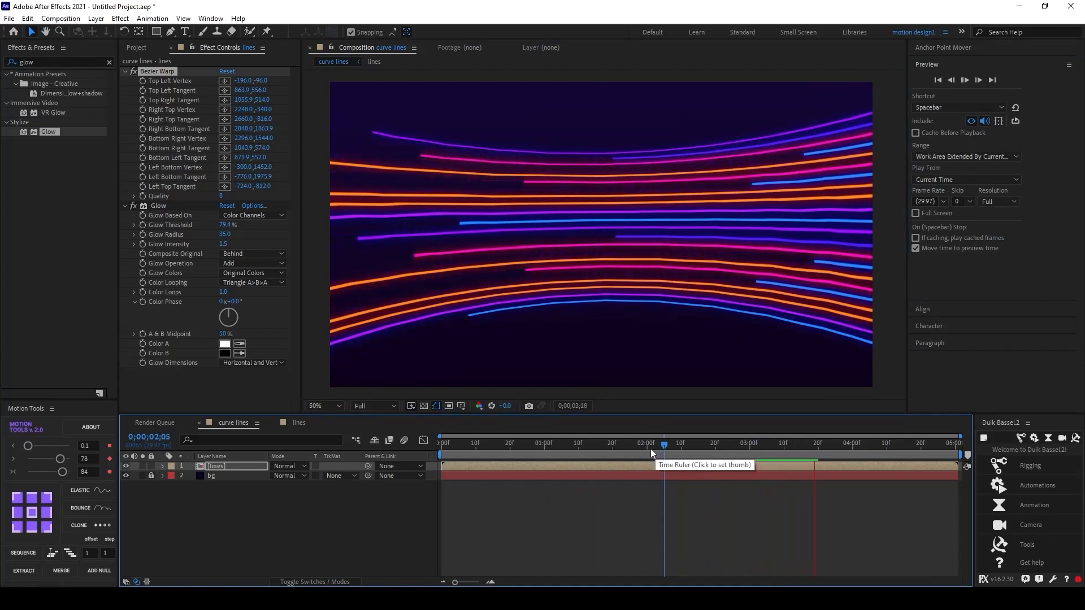
Step: Add a new adjustment layer to the curve lines composition
{"action": "left_click", "coordinate": [315, 518]}
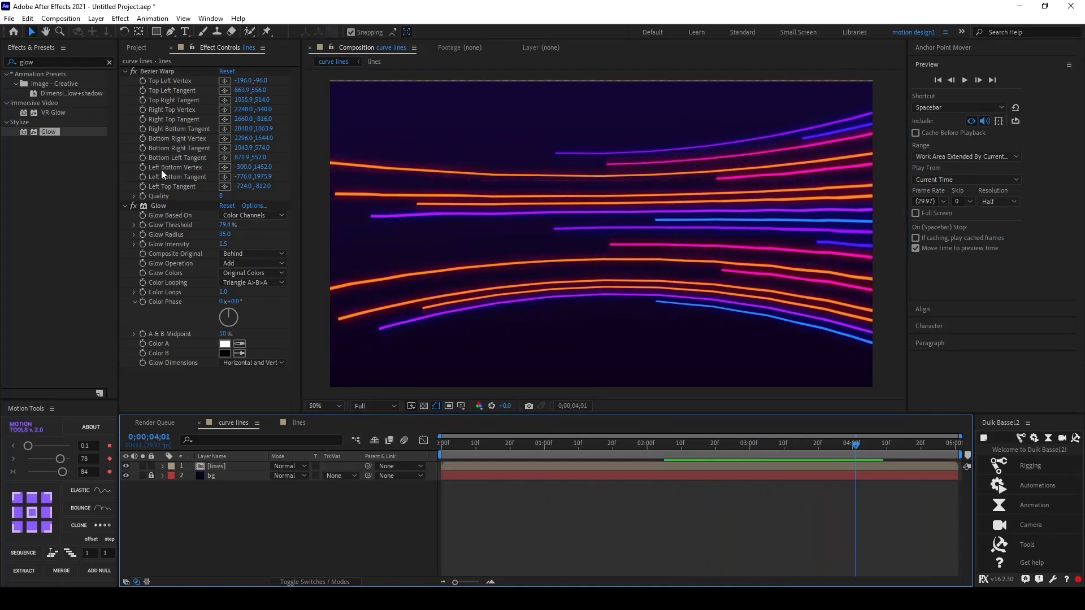
{"action": "right_click", "coordinate": [251, 517]}
{"action": "mouse_move", "coordinate": [297, 375]}
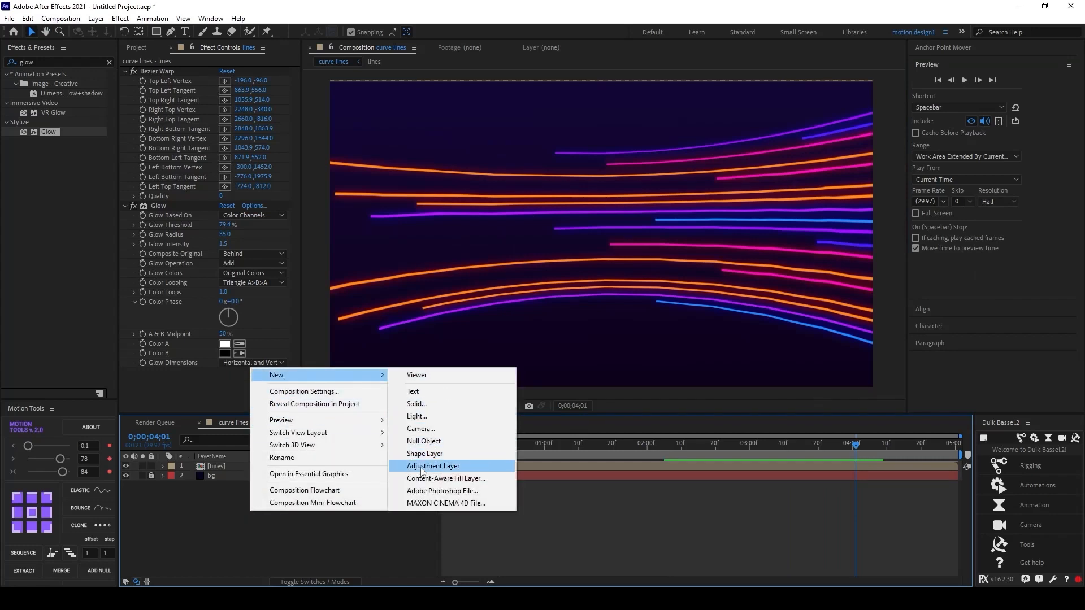
{"action": "left_click", "coordinate": [422, 468]}
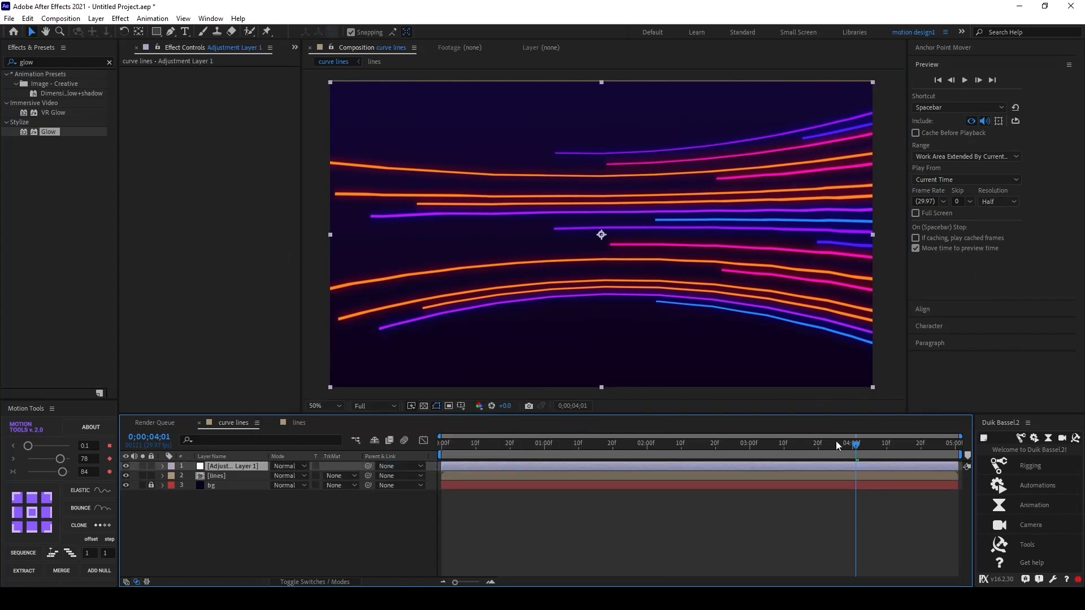
Step: Rename the adjustment layer as blur
{"action": "left_click_drag", "start_coordinate": [837, 446], "coordinate": [678, 472]}
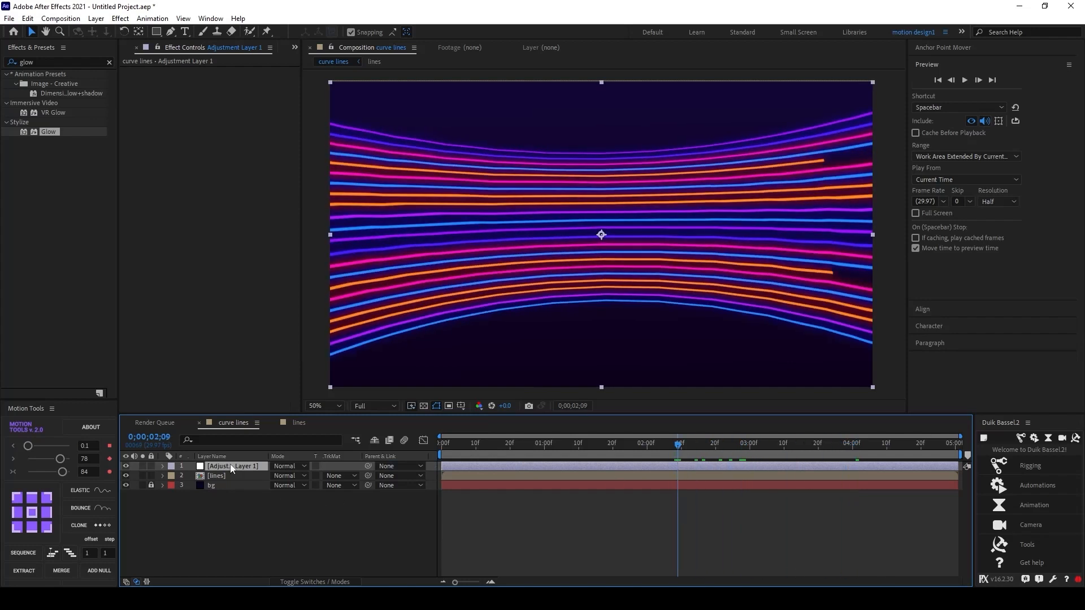
{"action": "key", "text": "Return"}
{"action": "type", "text": "blur"}
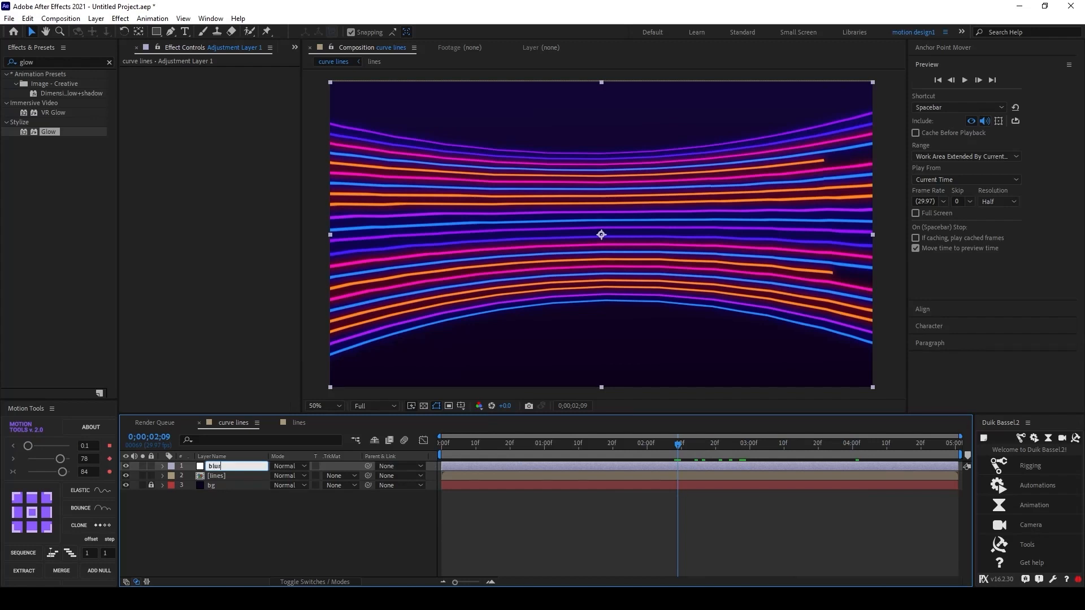
{"action": "key", "text": "Return"}
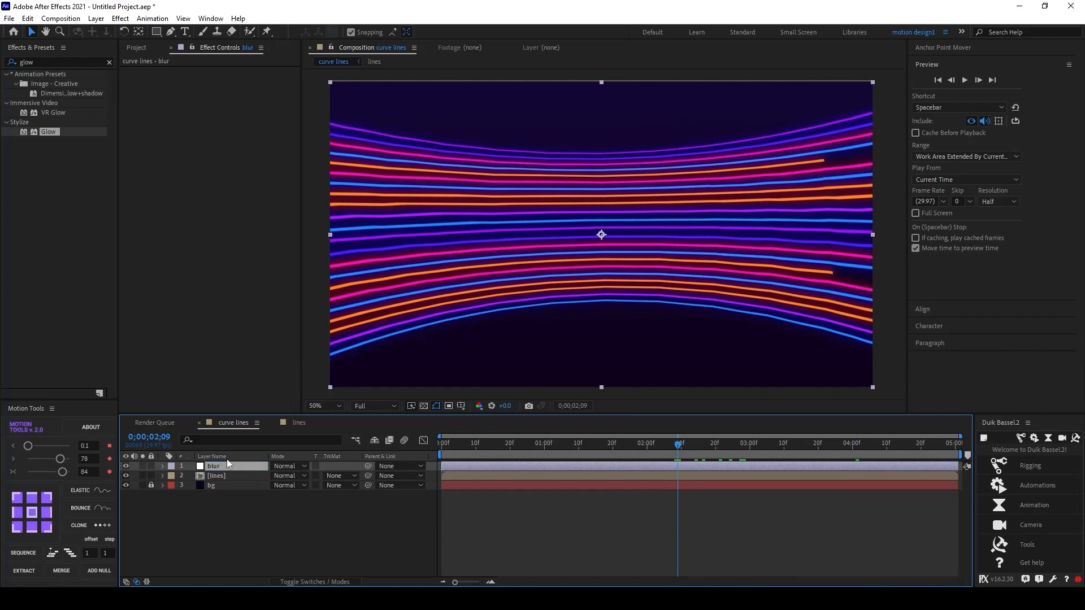
Step: Search the effects for Gaussian Blur and apply it to the blur layer
{"action": "left_click", "coordinate": [71, 62]}
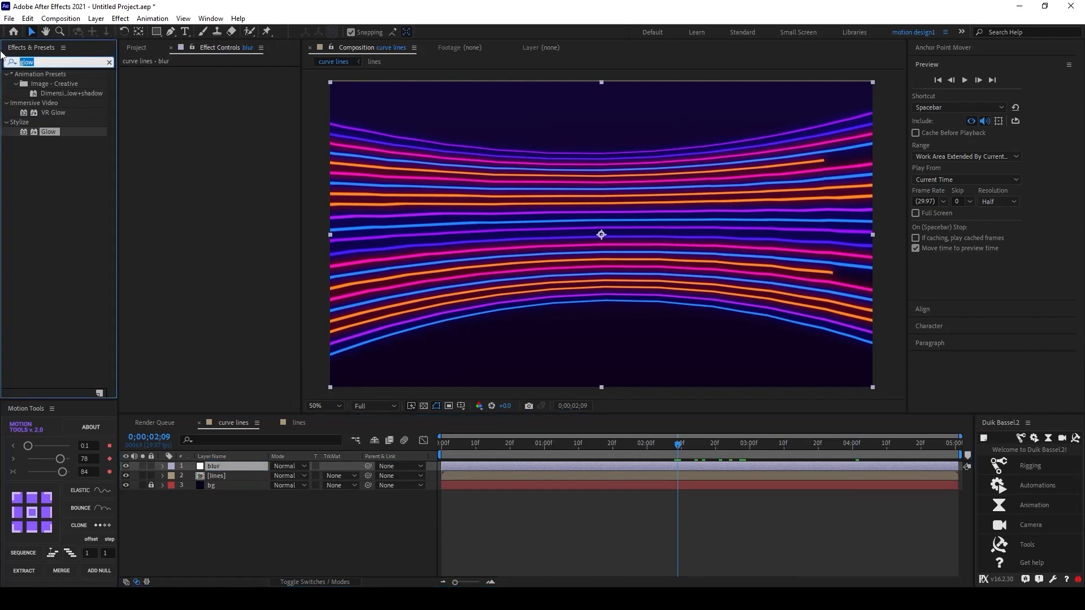
{"action": "type", "text": "gauss"}
{"action": "left_click_drag", "start_coordinate": [61, 83], "coordinate": [217, 466]}
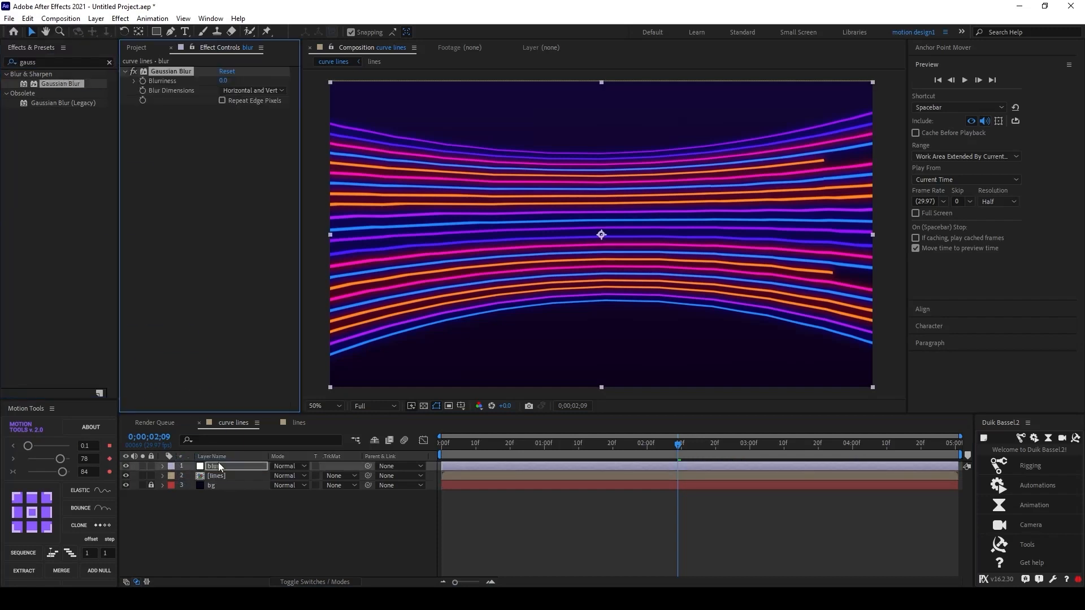
Step: Set the Gaussian Blur Blurriness to 30
{"action": "left_click", "coordinate": [221, 81]}
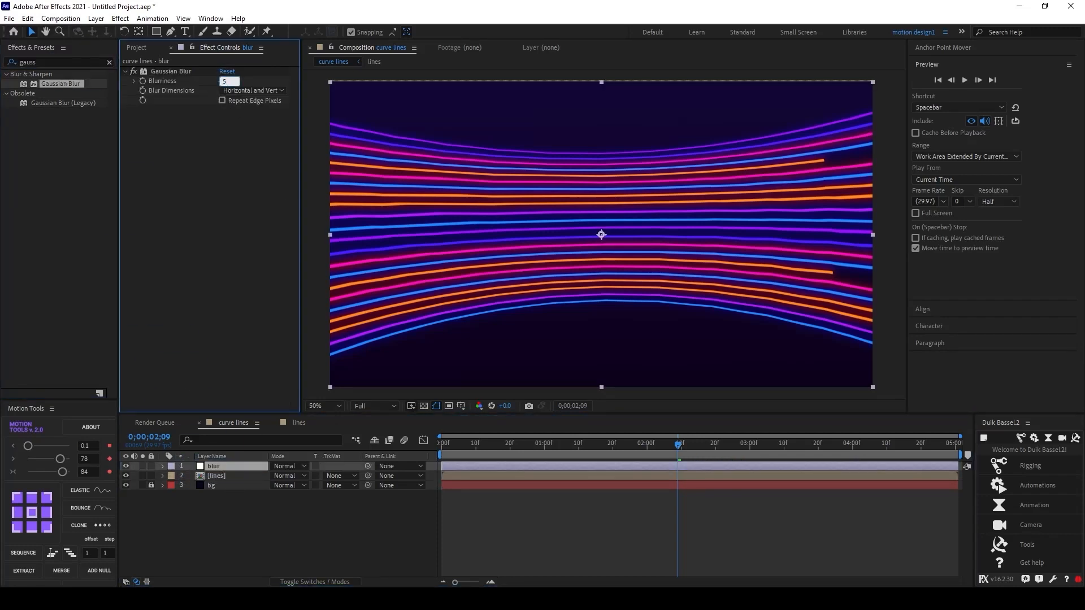
{"action": "type", "text": "50"}
{"action": "key", "text": "Return"}
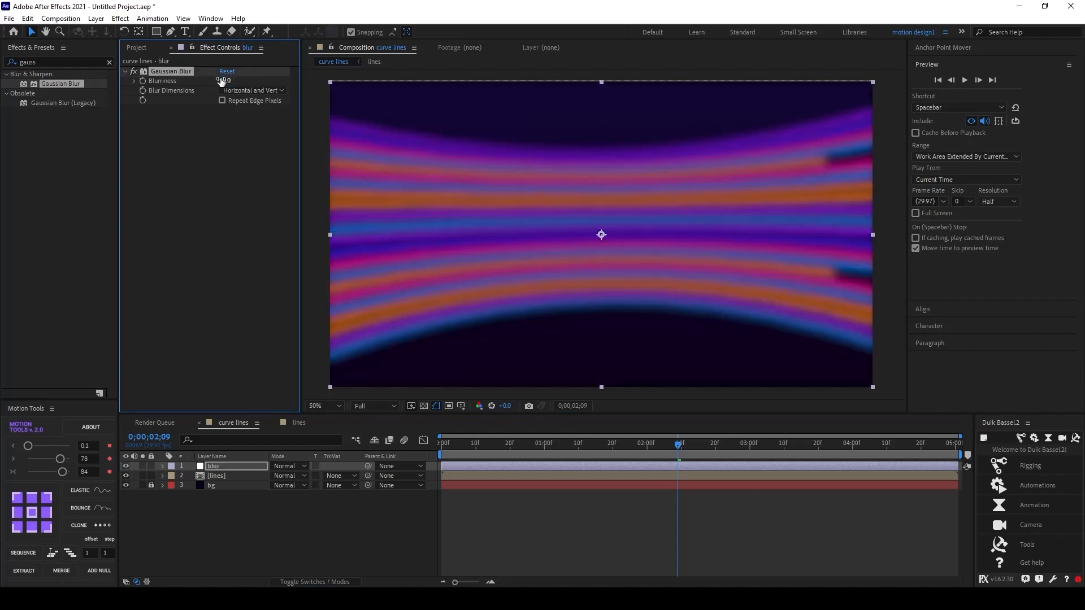
{"action": "left_click", "coordinate": [221, 81]}
{"action": "key", "text": "Return"}
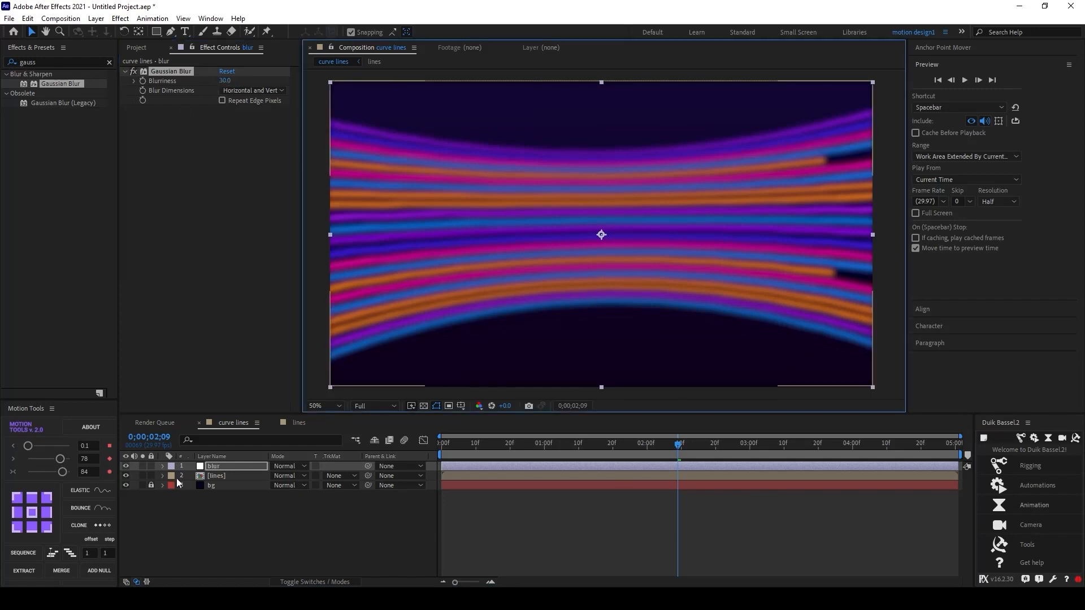
Step: Draw a rectangular mask over the centre of the blur layer with the Rectangle tool
{"action": "left_click", "coordinate": [245, 512]}
{"action": "left_click", "coordinate": [226, 467]}
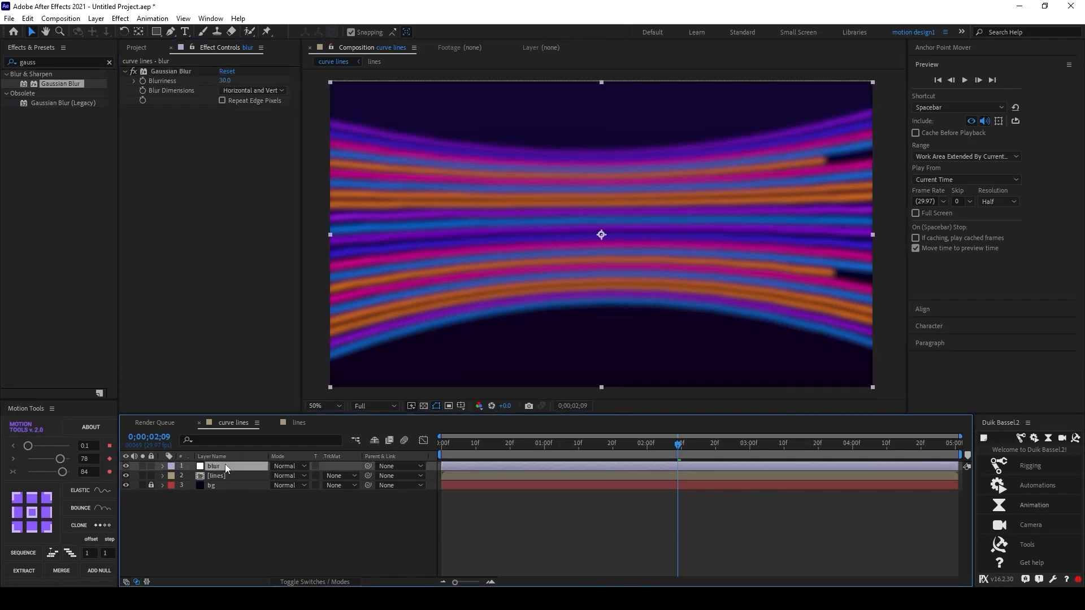
{"action": "left_click", "coordinate": [156, 32]}
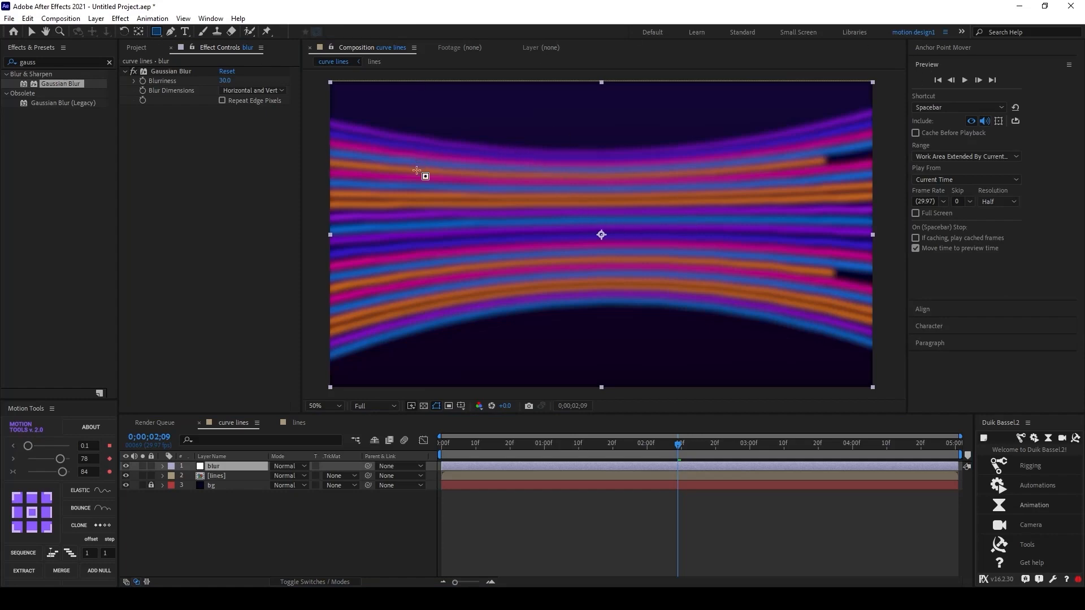
{"action": "left_click_drag", "start_coordinate": [468, 160], "coordinate": [728, 290]}
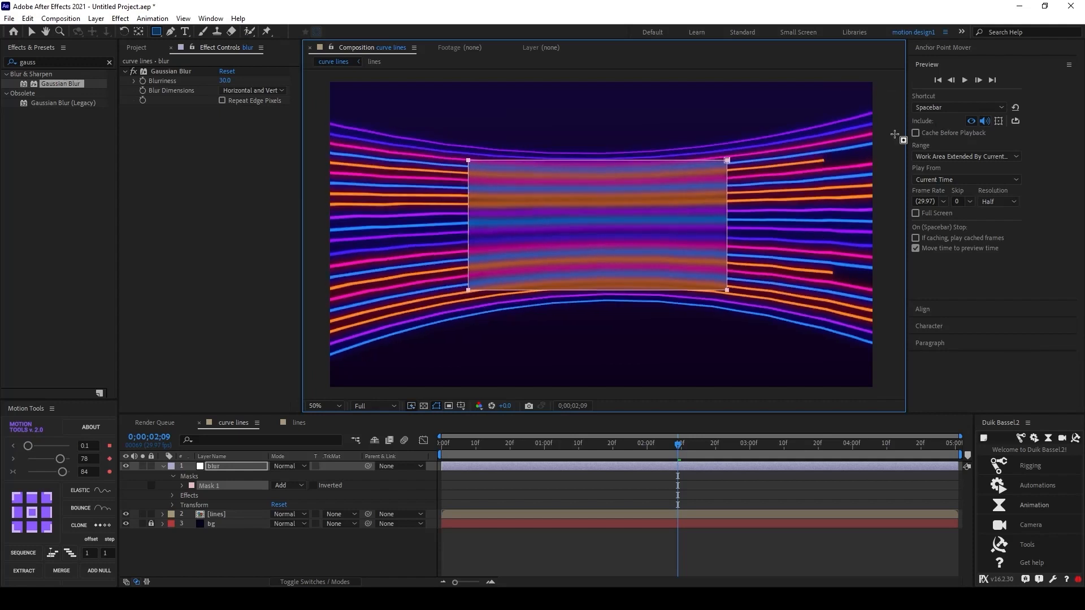
Step: Centre the blur layer's anchor point and align the layer to the horizontal and vertical centre of the composition
{"action": "left_click", "coordinate": [217, 468]}
{"action": "left_click", "coordinate": [931, 50]}
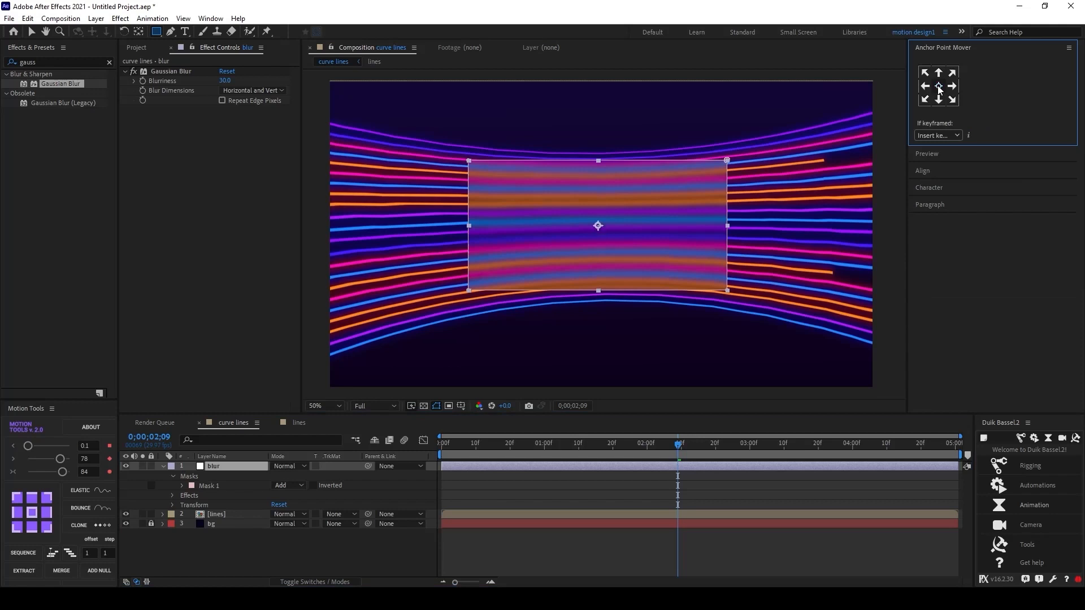
{"action": "left_click", "coordinate": [933, 48]}
{"action": "left_click", "coordinate": [933, 86]}
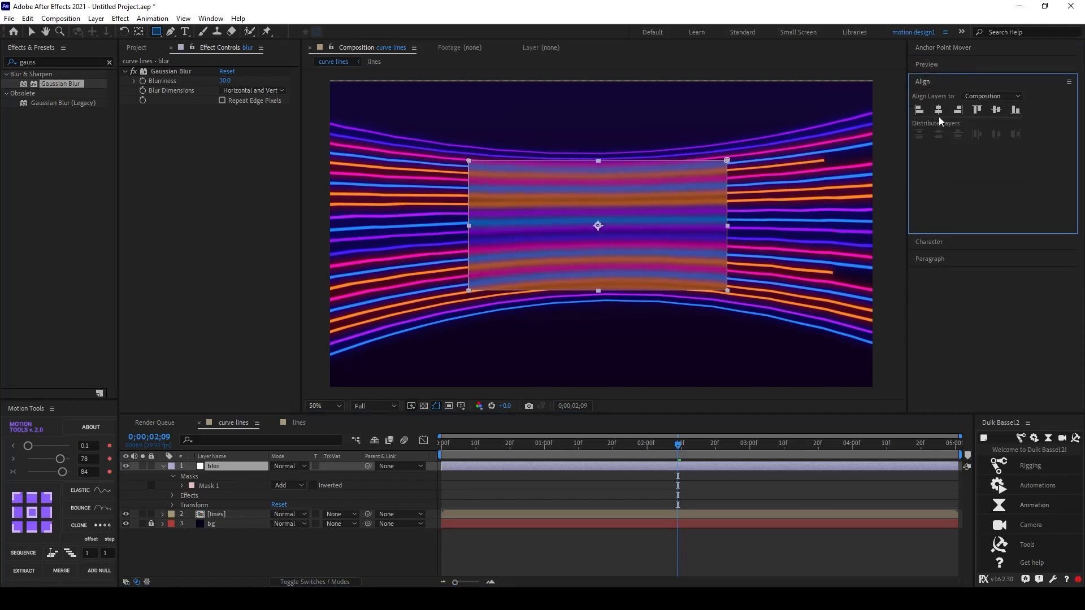
{"action": "left_click", "coordinate": [940, 110]}
{"action": "left_click", "coordinate": [998, 110]}
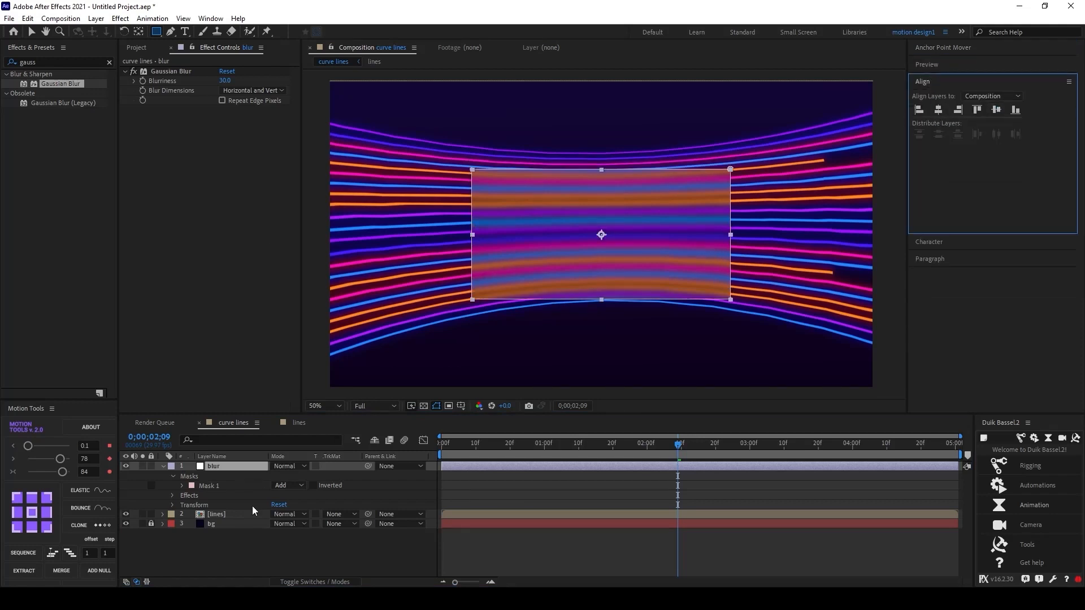
Step: Nudge the blur layer slightly up and to the left
{"action": "left_click", "coordinate": [308, 547]}
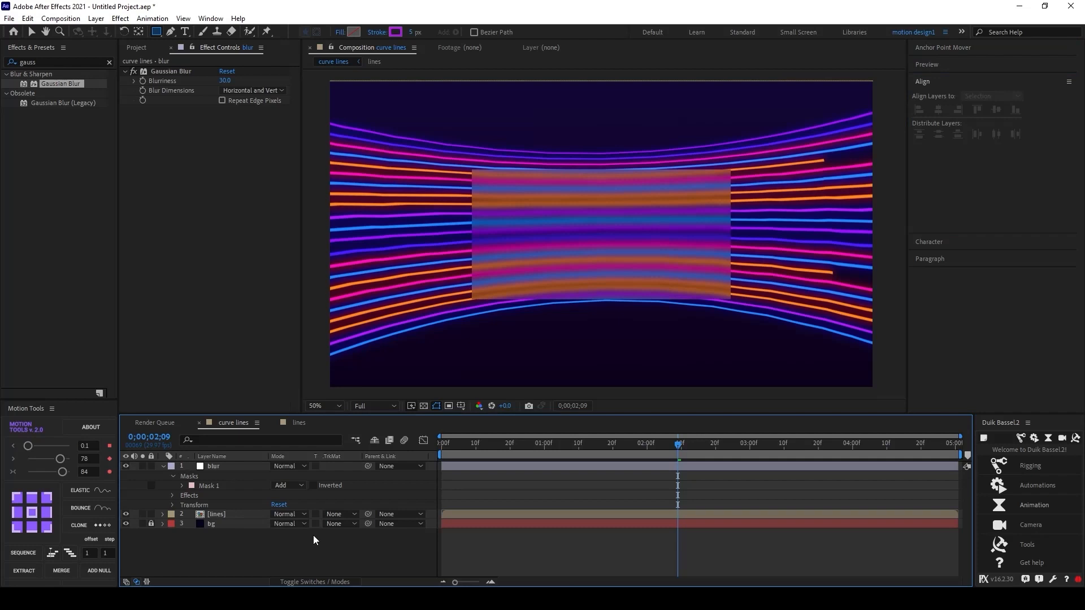
{"action": "left_click", "coordinate": [214, 475]}
{"action": "key", "text": "Return"}
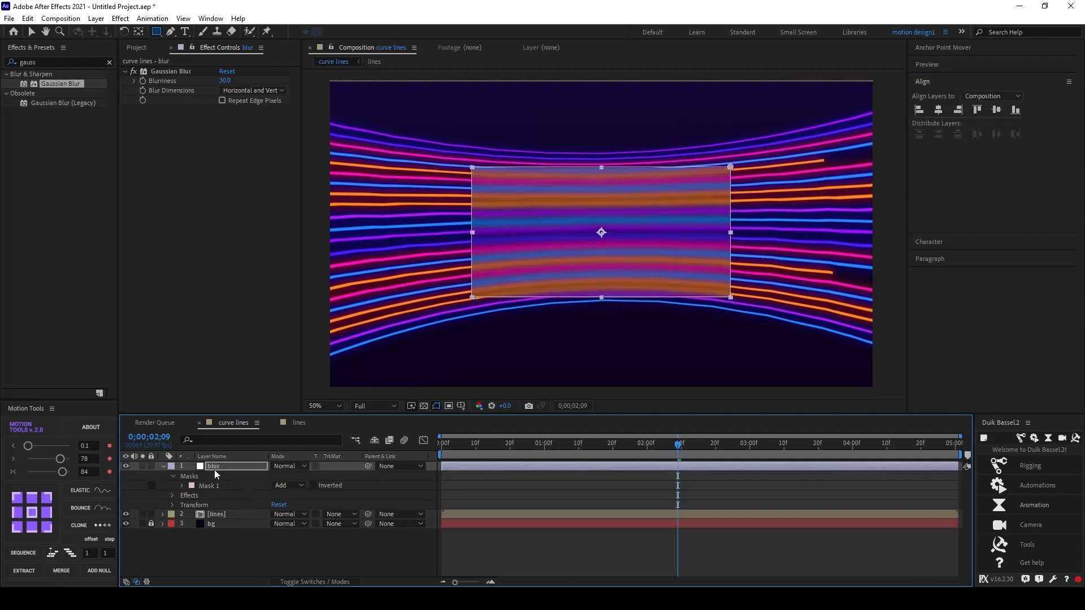
{"action": "key", "text": "Up"}
{"action": "key", "text": "Up"}
{"action": "key", "text": "Up"}
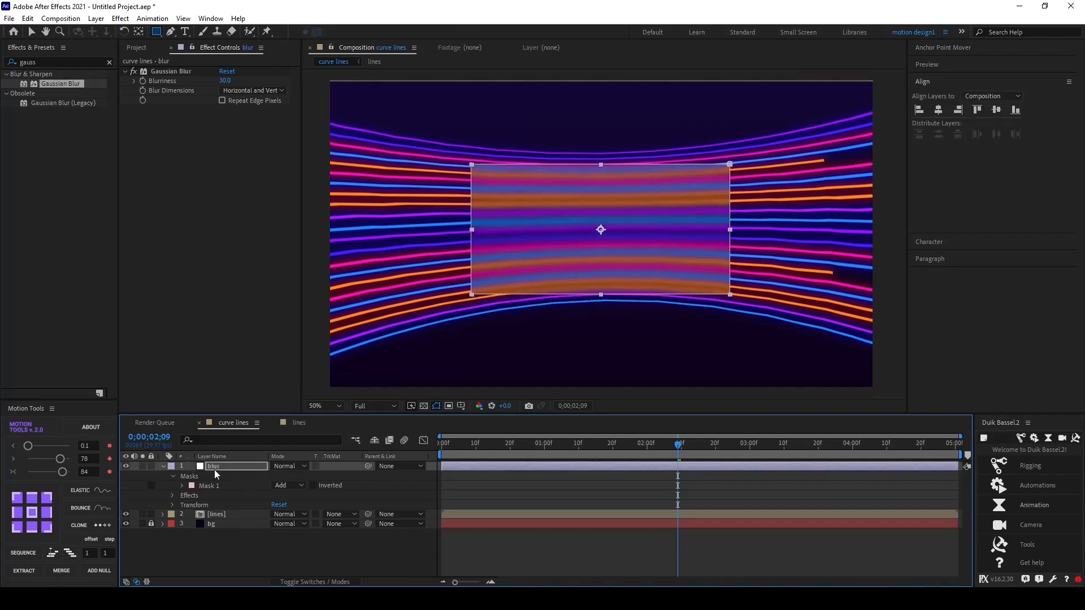
{"action": "key", "text": "Left"}
{"action": "key", "text": "Left"}
Step: Set Mask 1's Mask Feather on the blur layer to 80 pixels
{"action": "left_click", "coordinate": [182, 486]}
{"action": "left_click", "coordinate": [286, 505]}
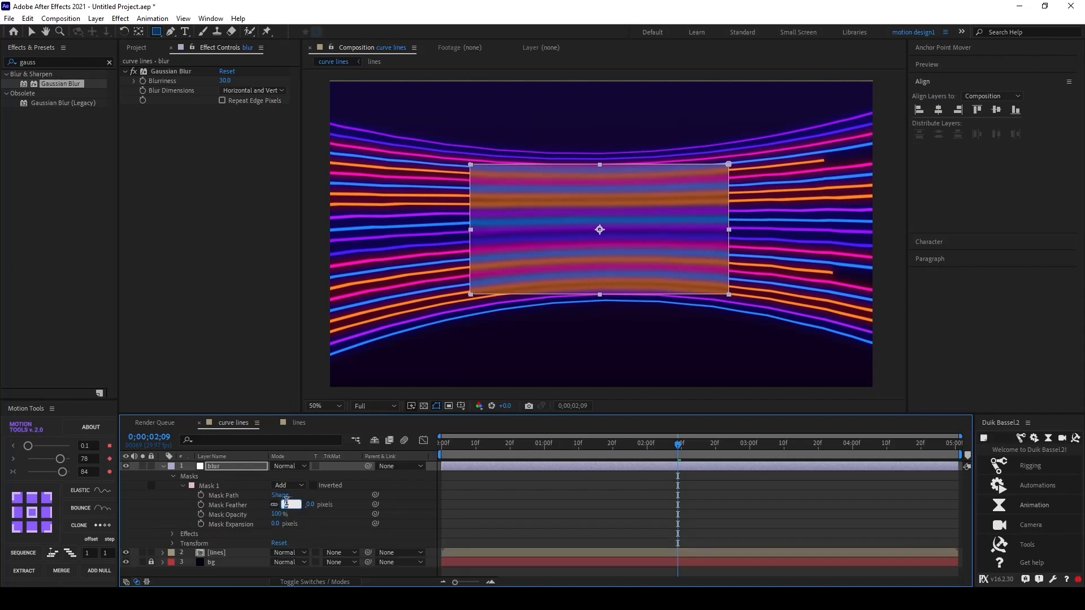
{"action": "key", "text": "Return"}
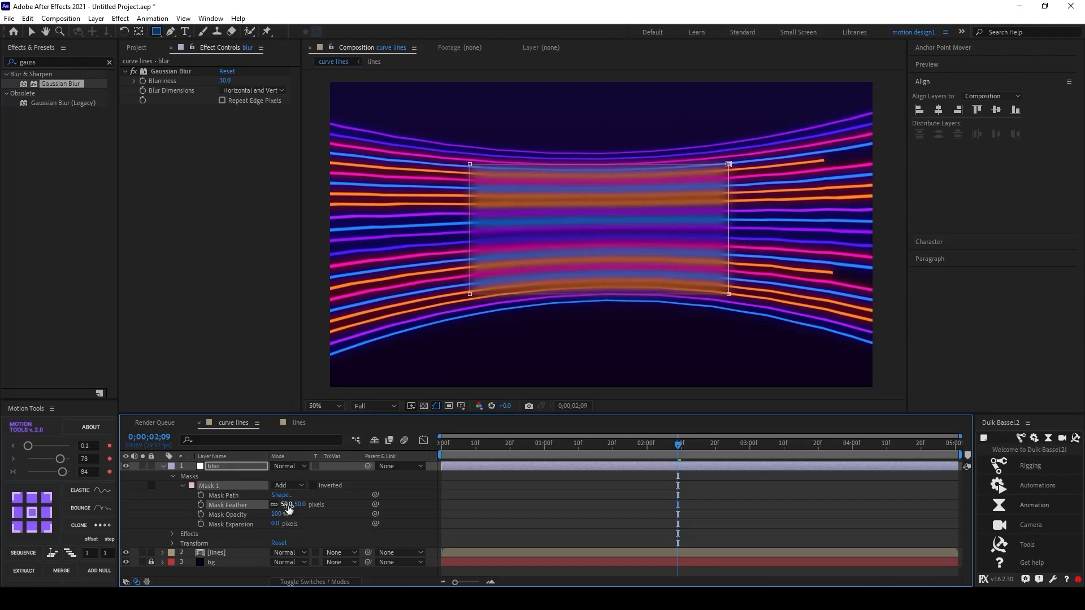
{"action": "left_click", "coordinate": [286, 505]}
{"action": "type", "text": "80"}
{"action": "key", "text": "Return"}
Step: Lower Mask 1's Mask Opacity to 32%
{"action": "left_click_drag", "start_coordinate": [277, 516], "coordinate": [241, 514]}
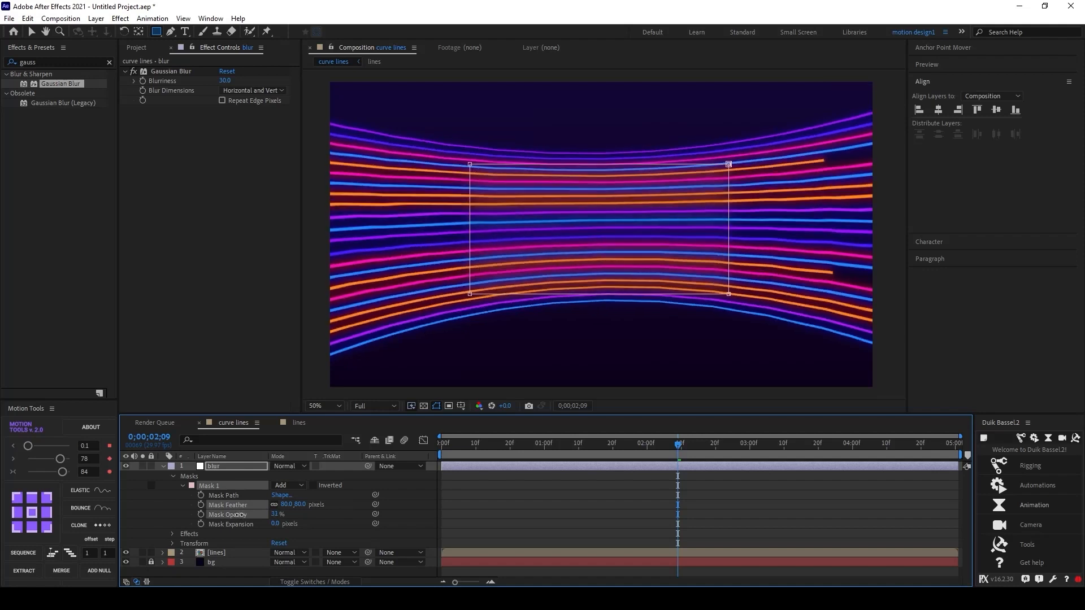
{"action": "left_click", "coordinate": [324, 520]}
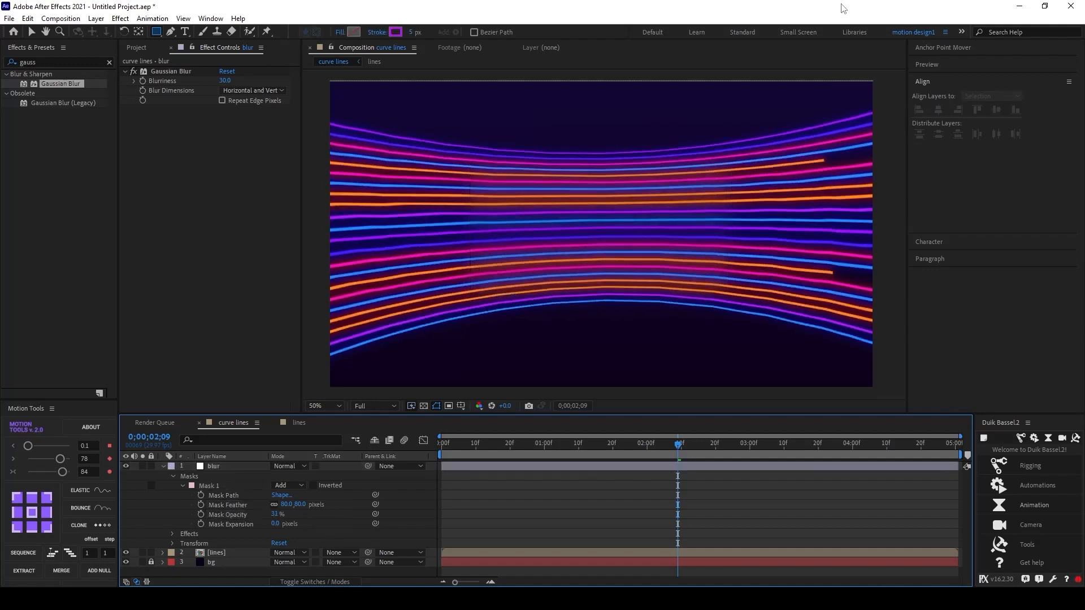
Step: Create a text layer reading MotionGeek in the middle of the composition
{"action": "left_click", "coordinate": [163, 467]}
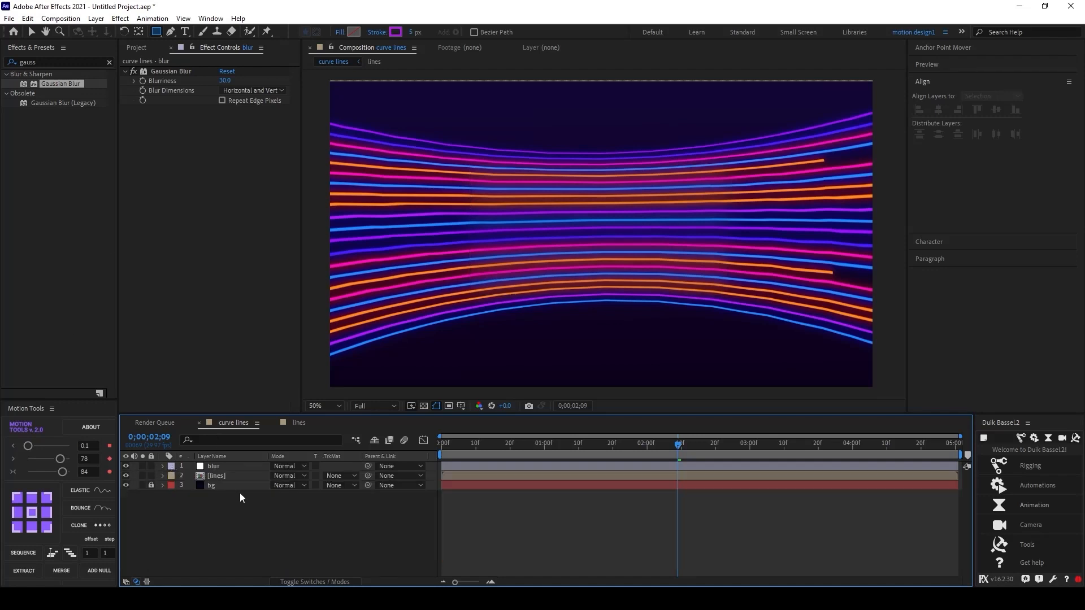
{"action": "left_click", "coordinate": [243, 467]}
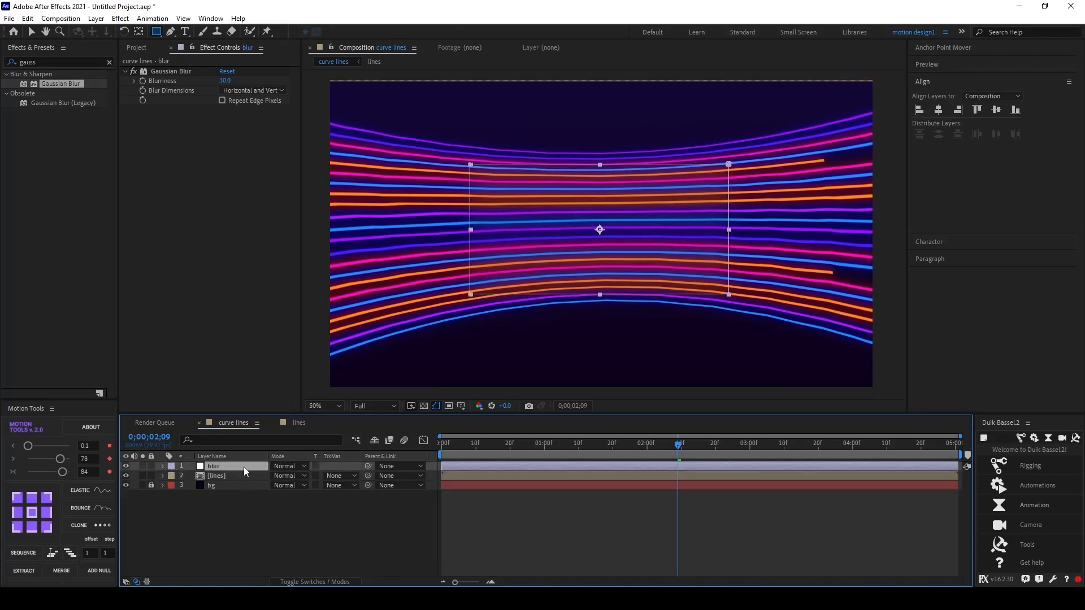
{"action": "left_click", "coordinate": [266, 519]}
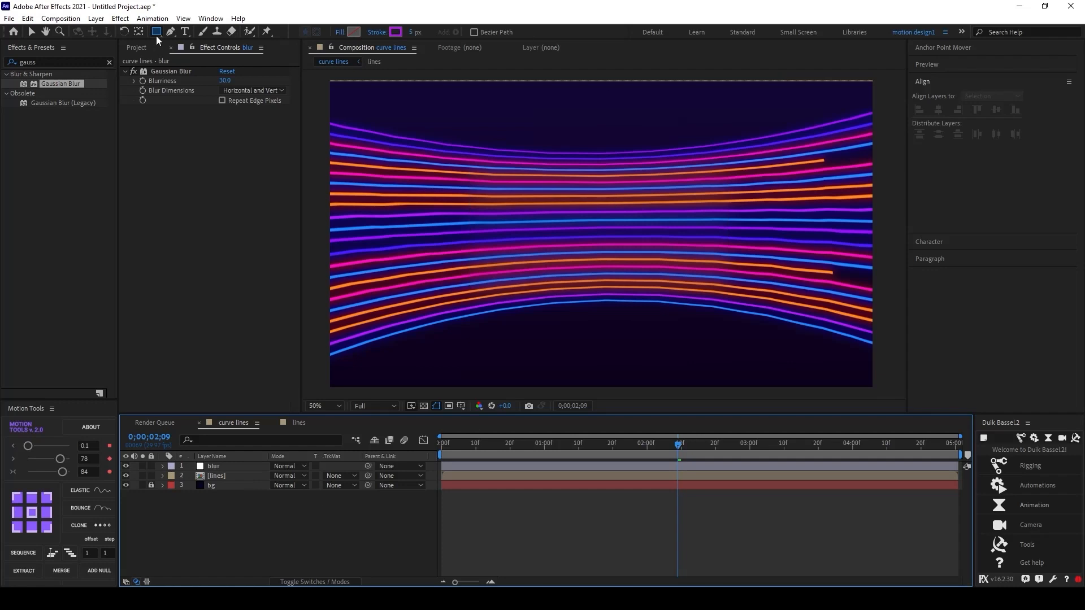
{"action": "left_click", "coordinate": [185, 31]}
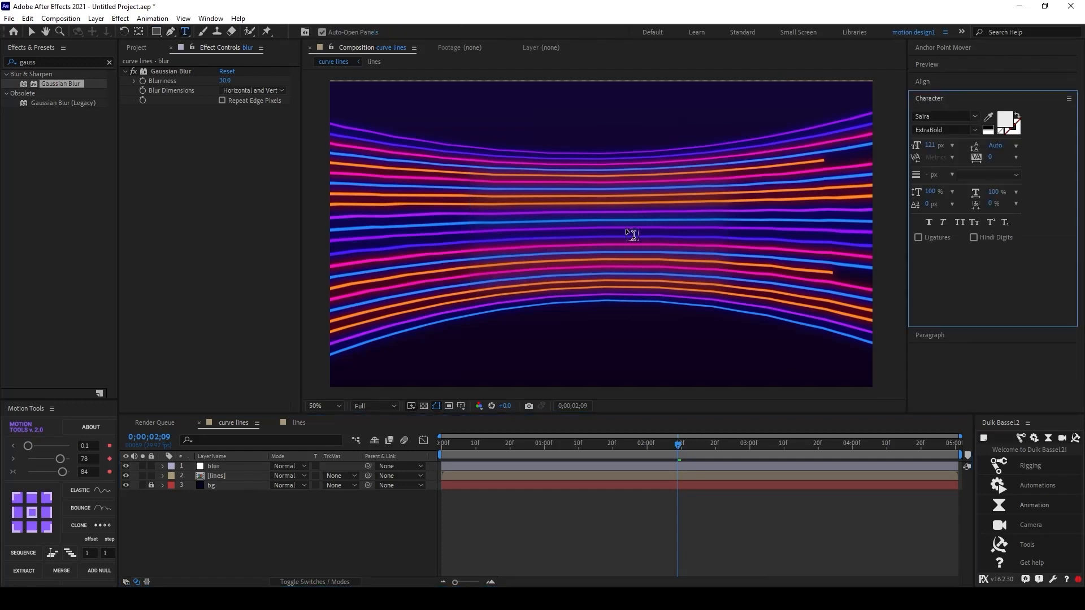
{"action": "left_click", "coordinate": [565, 239]}
{"action": "type", "text": "m"}
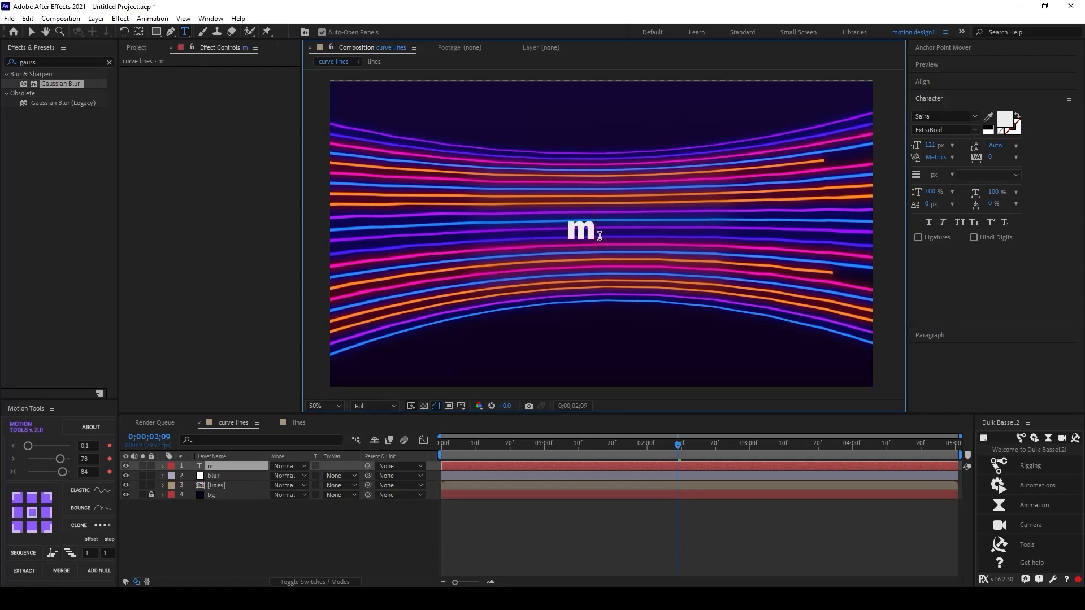
{"action": "key", "text": "BackSpace"}
{"action": "type", "text": "Motion"}
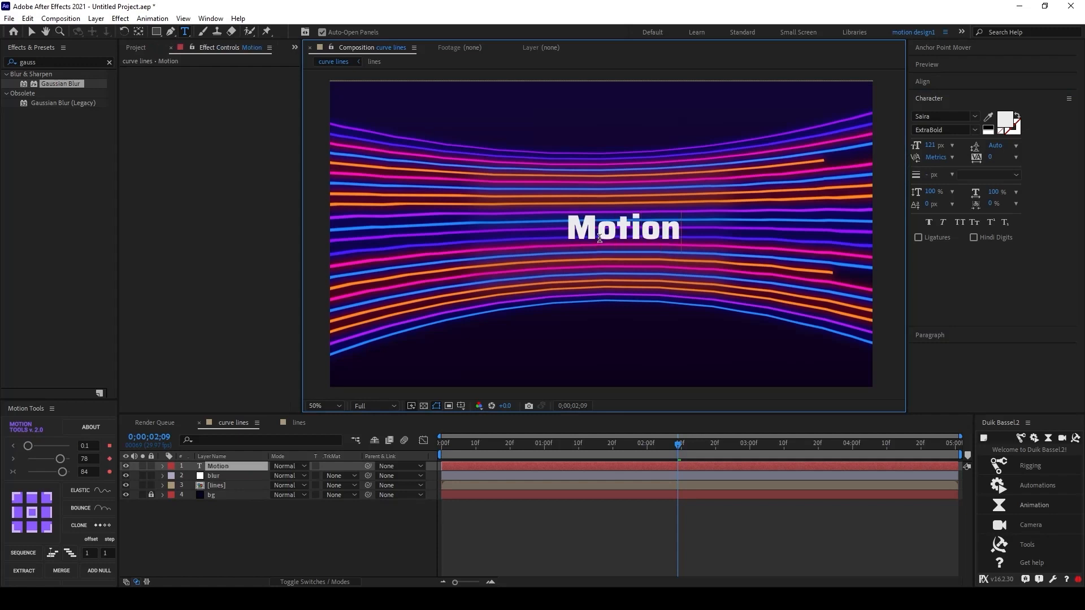
{"action": "type", "text": "Gee"}
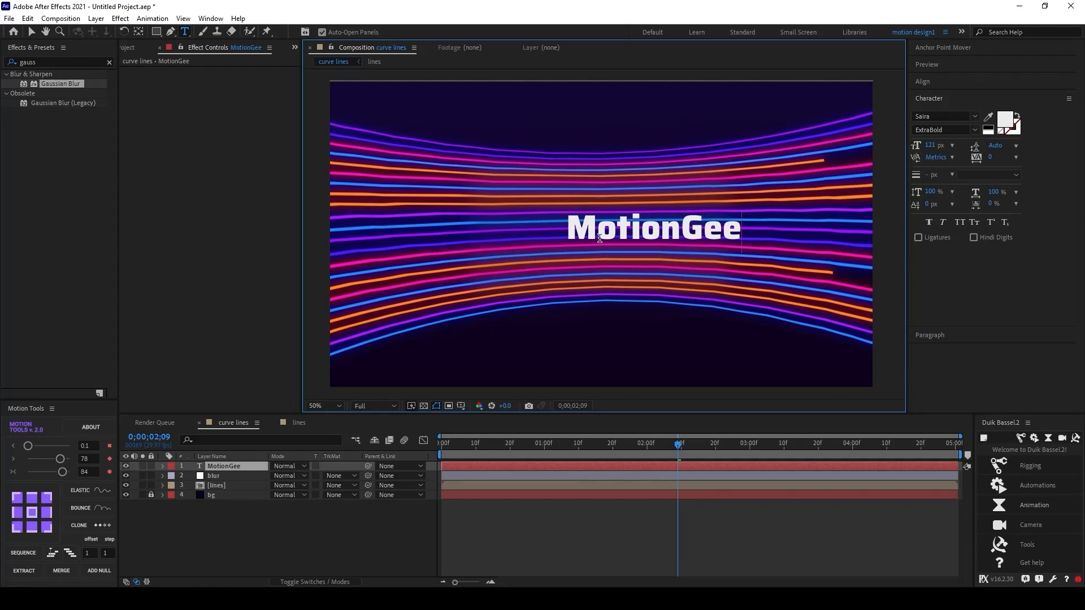
{"action": "type", "text": "k"}
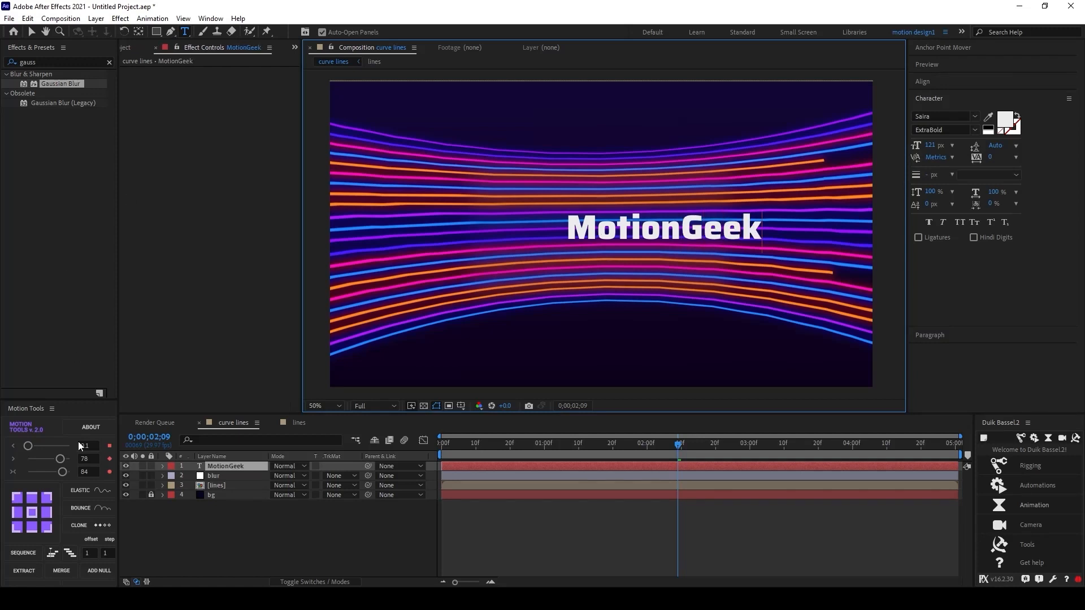
Step: Centre the MotionGeek layer's anchor point and align the text to the composition's horizontal and vertical centre
{"action": "left_click", "coordinate": [225, 466]}
{"action": "left_click", "coordinate": [943, 48]}
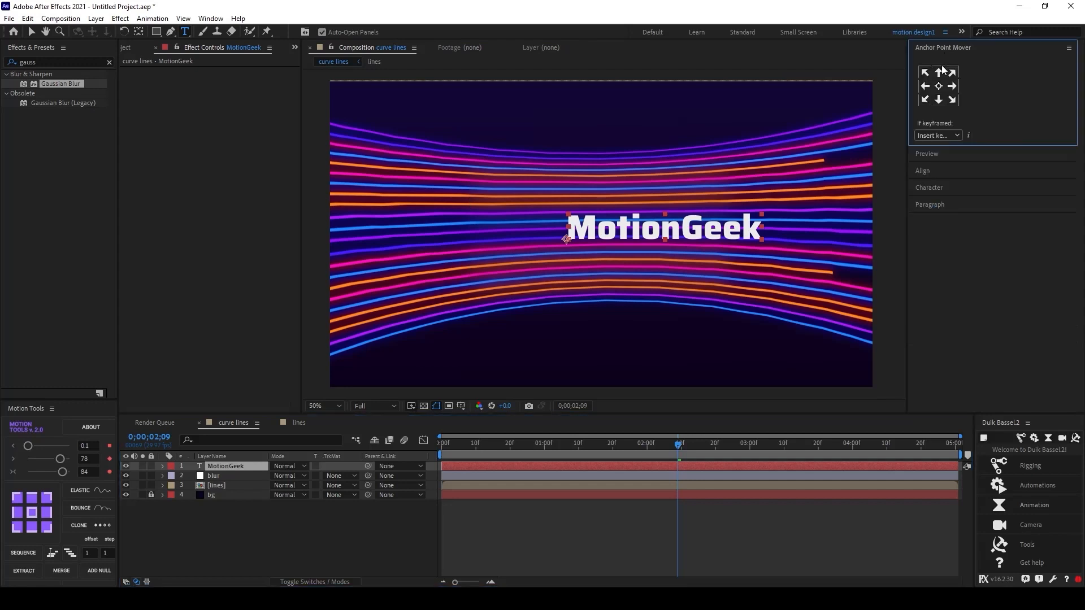
{"action": "left_click", "coordinate": [940, 88]}
{"action": "left_click", "coordinate": [937, 51]}
{"action": "left_click", "coordinate": [937, 81]}
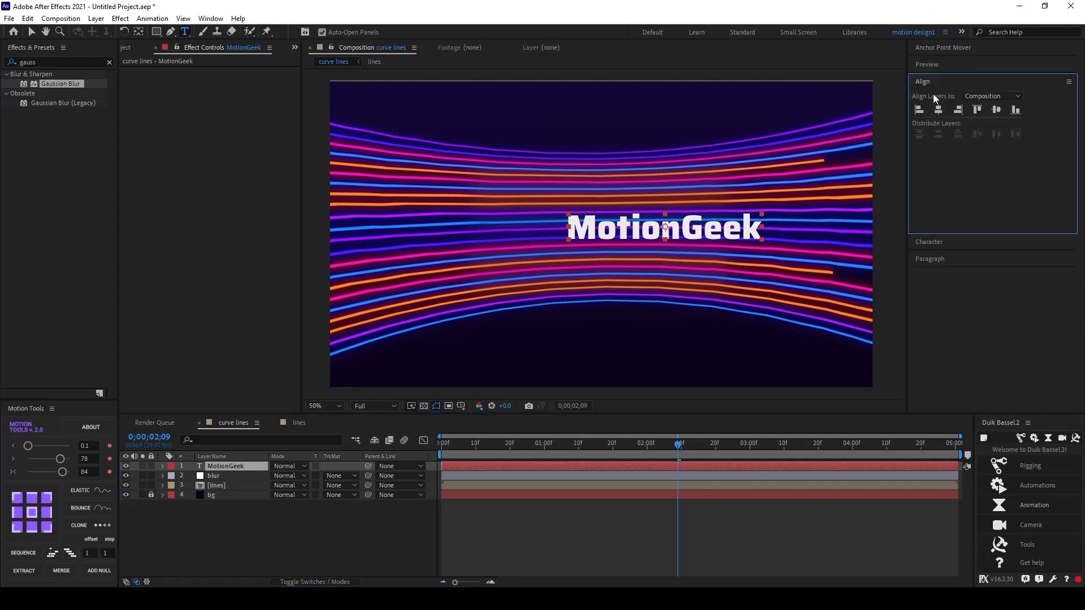
{"action": "left_click", "coordinate": [938, 110]}
{"action": "left_click", "coordinate": [996, 109]}
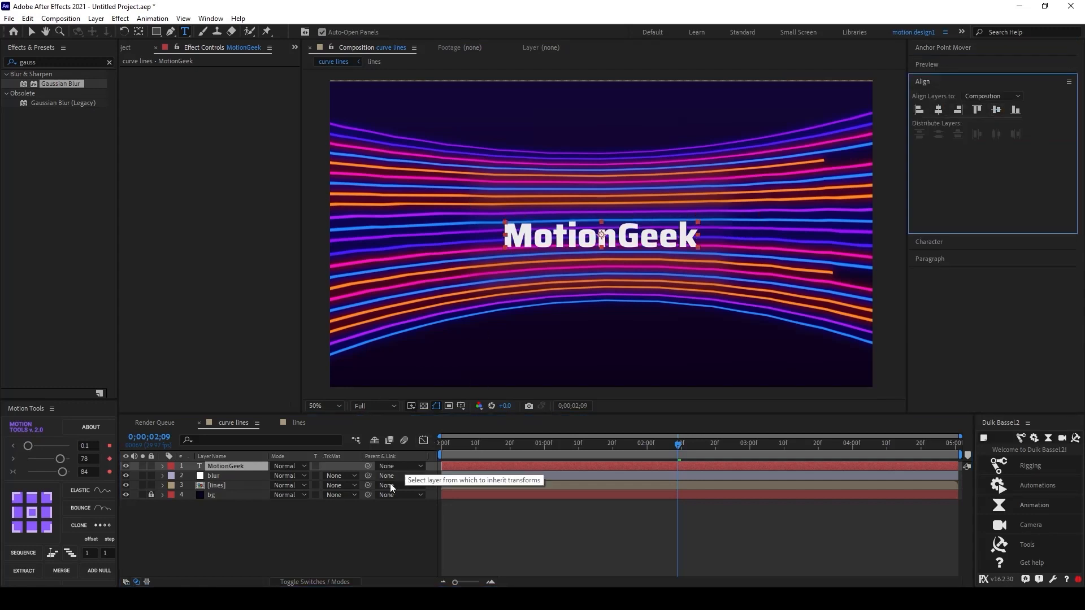
Step: Search the effects for Drop Shadow and apply it to the MotionGeek text layer
{"action": "left_click", "coordinate": [383, 525]}
{"action": "left_click", "coordinate": [205, 465]}
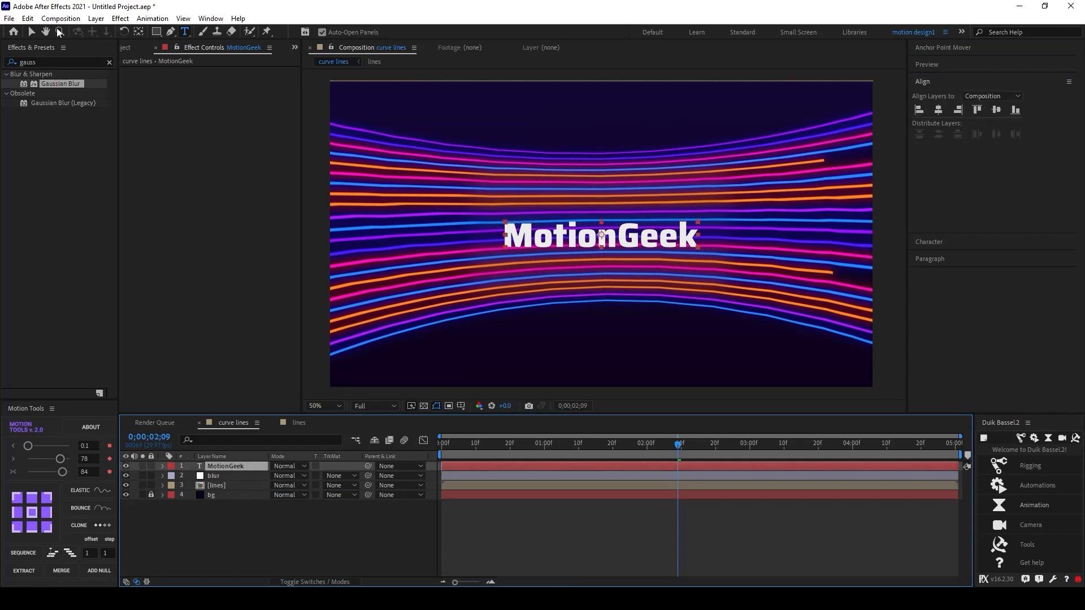
{"action": "left_click", "coordinate": [34, 57]}
{"action": "type", "text": "dr"}
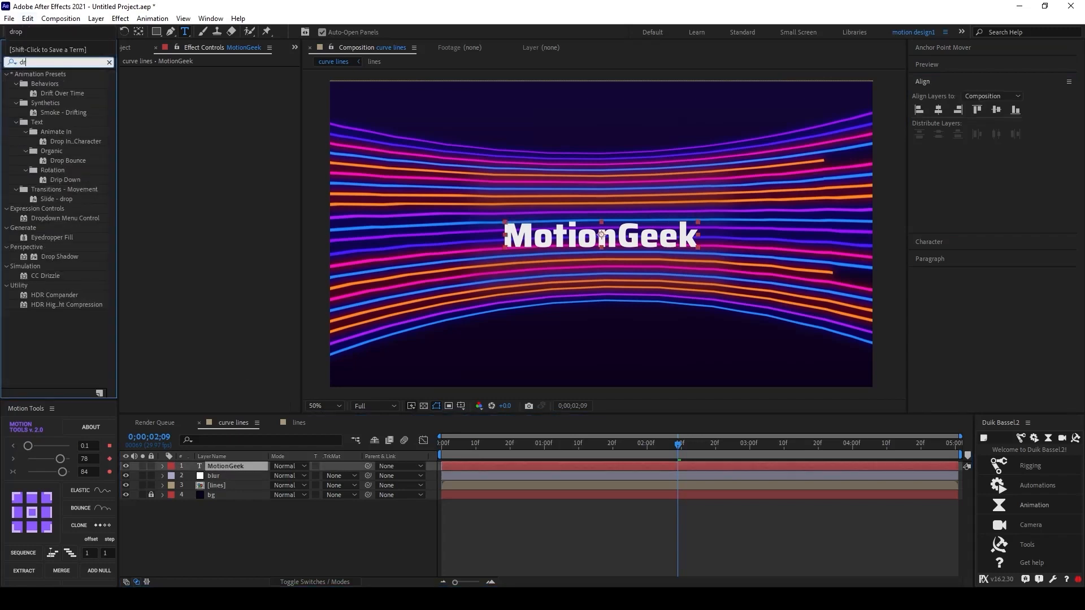
{"action": "type", "text": "op"}
{"action": "left_click_drag", "start_coordinate": [53, 199], "coordinate": [232, 465]}
Step: Set the drop shadow Opacity to 10% and its Distance and Softness to 45
{"action": "left_click", "coordinate": [223, 91]}
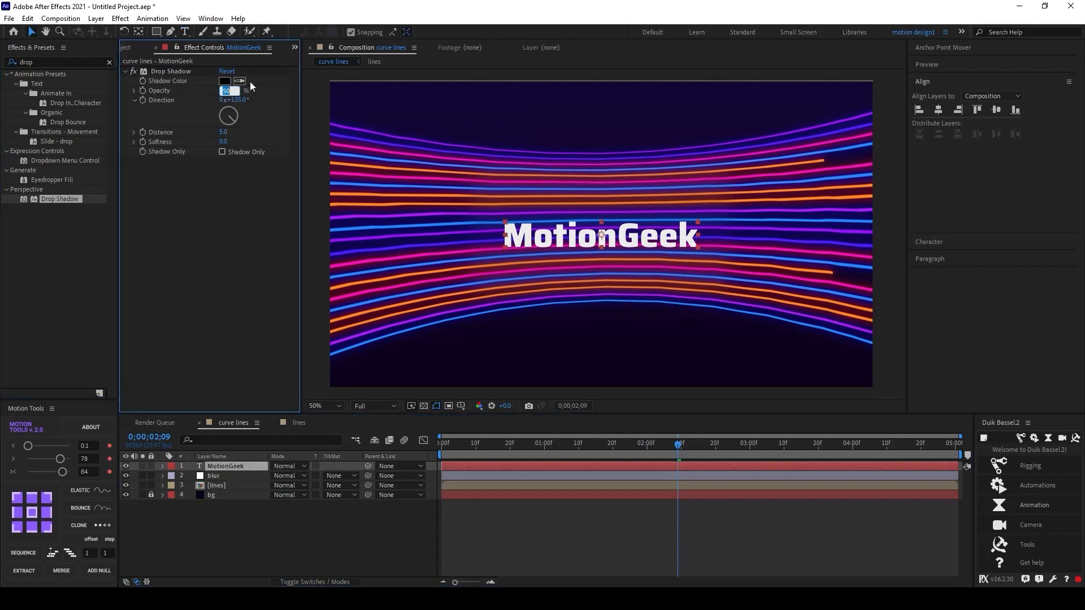
{"action": "type", "text": "10"}
{"action": "key", "text": "Return"}
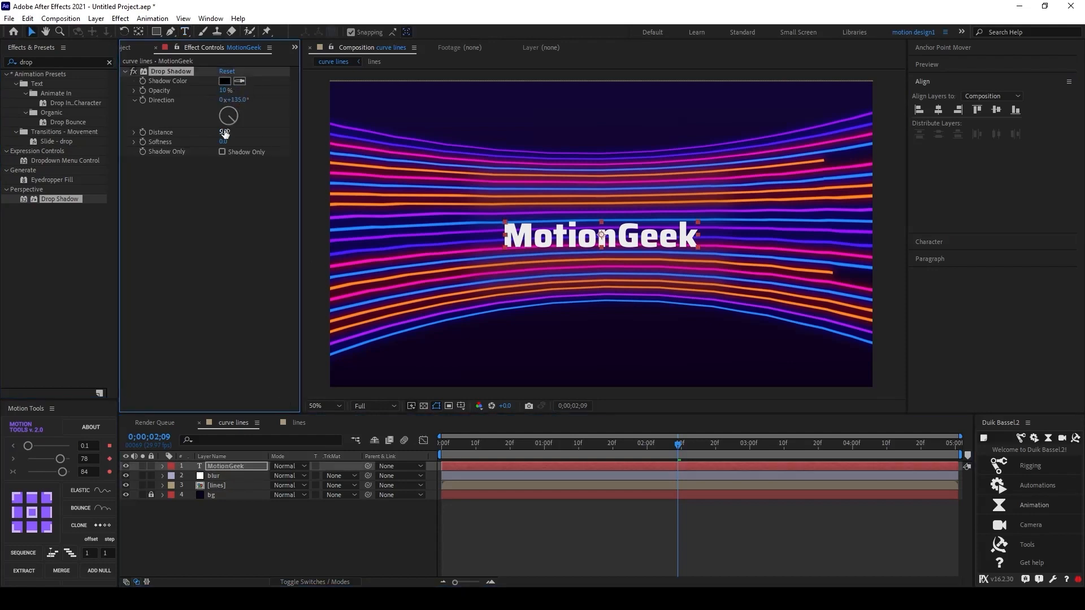
{"action": "left_click", "coordinate": [224, 133]}
{"action": "key", "text": "Return"}
{"action": "left_click", "coordinate": [225, 142]}
{"action": "type", "text": "45"}
{"action": "key", "text": "Return"}
Step: Set the drop shadow colour to dark purple 080219
{"action": "left_click", "coordinate": [460, 96]}
{"action": "left_click", "coordinate": [230, 81]}
{"action": "left_click", "coordinate": [242, 334]}
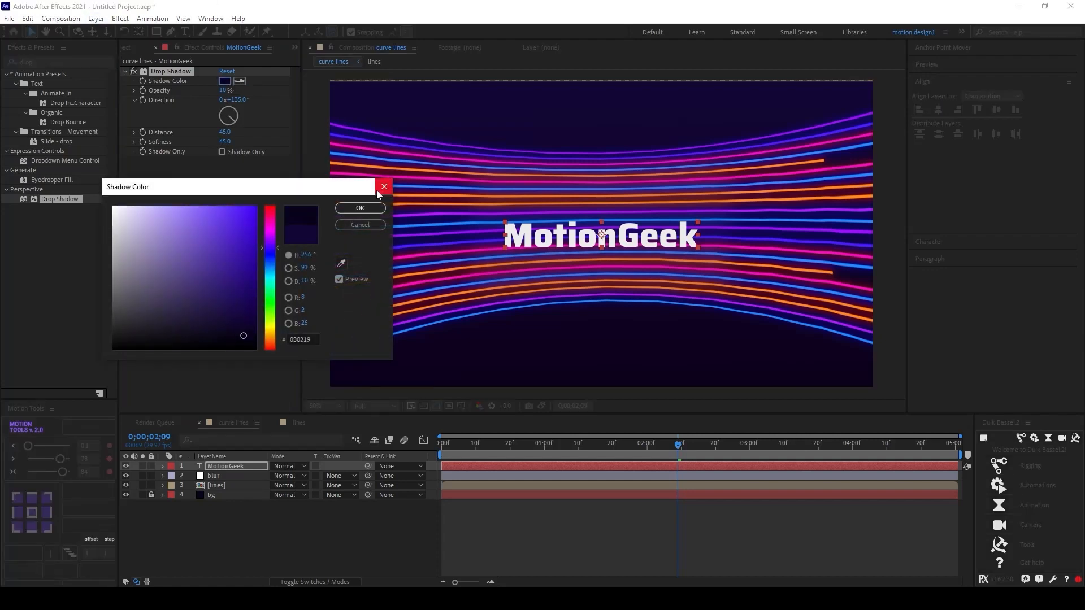
{"action": "left_click", "coordinate": [360, 208]}
Step: Adjust the drop shadow to 20% Opacity, Distance 27 and Softness 39
{"action": "left_click_drag", "start_coordinate": [223, 90], "coordinate": [234, 95]}
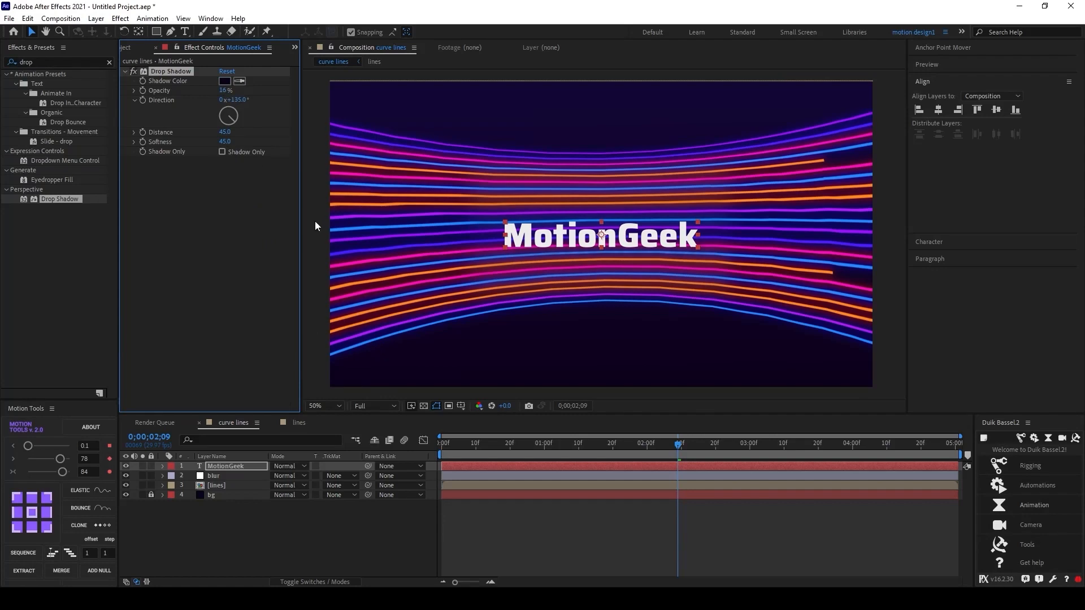
{"action": "left_click_drag", "start_coordinate": [225, 132], "coordinate": [203, 131]}
{"action": "scroll", "coordinate": [680, 273], "scroll_direction": "up", "scroll_amount": 2}
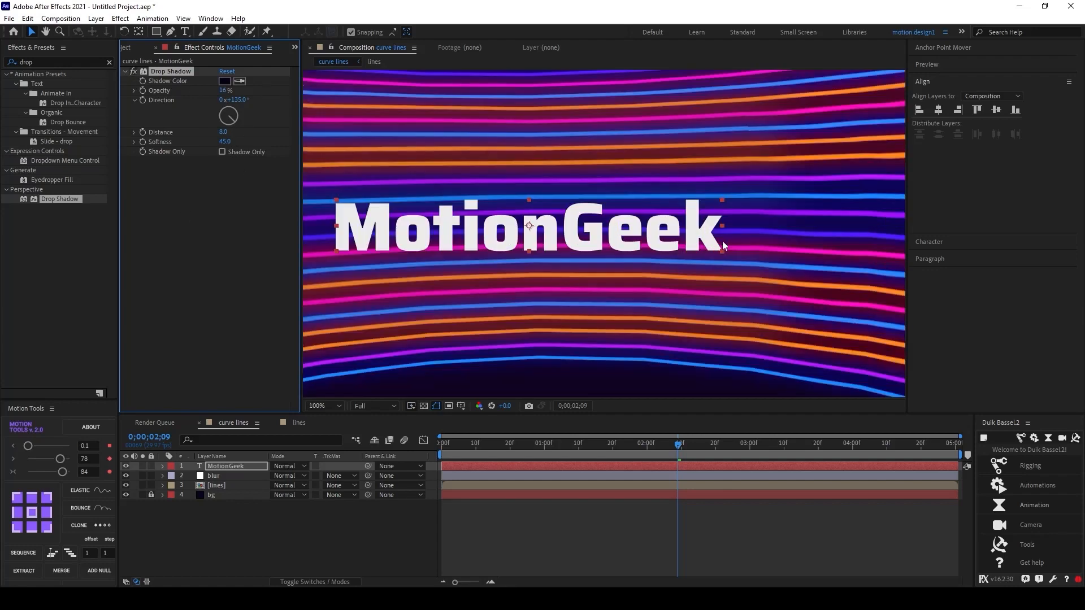
{"action": "left_click_drag", "start_coordinate": [224, 91], "coordinate": [234, 92]}
{"action": "left_click_drag", "start_coordinate": [226, 132], "coordinate": [237, 133]}
{"action": "left_click_drag", "start_coordinate": [226, 91], "coordinate": [221, 92]}
{"action": "left_click_drag", "start_coordinate": [225, 146], "coordinate": [221, 145]}
{"action": "left_click", "coordinate": [368, 524]}
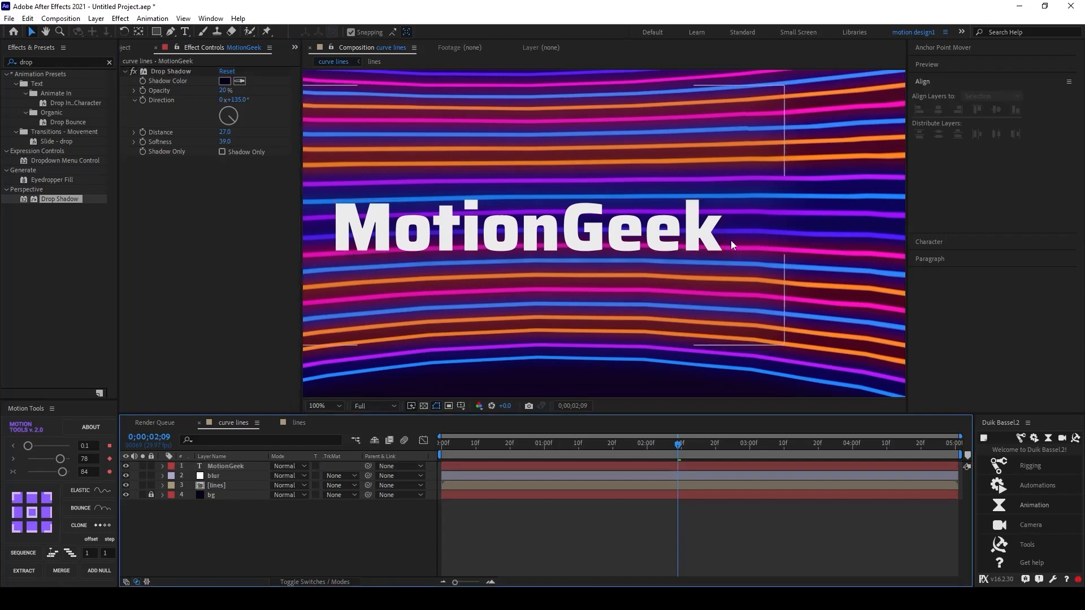
Step: Toggle the blur layer's visibility to compare the composition with and without the blur
{"action": "scroll", "coordinate": [740, 237], "scroll_direction": "down", "scroll_amount": 2}
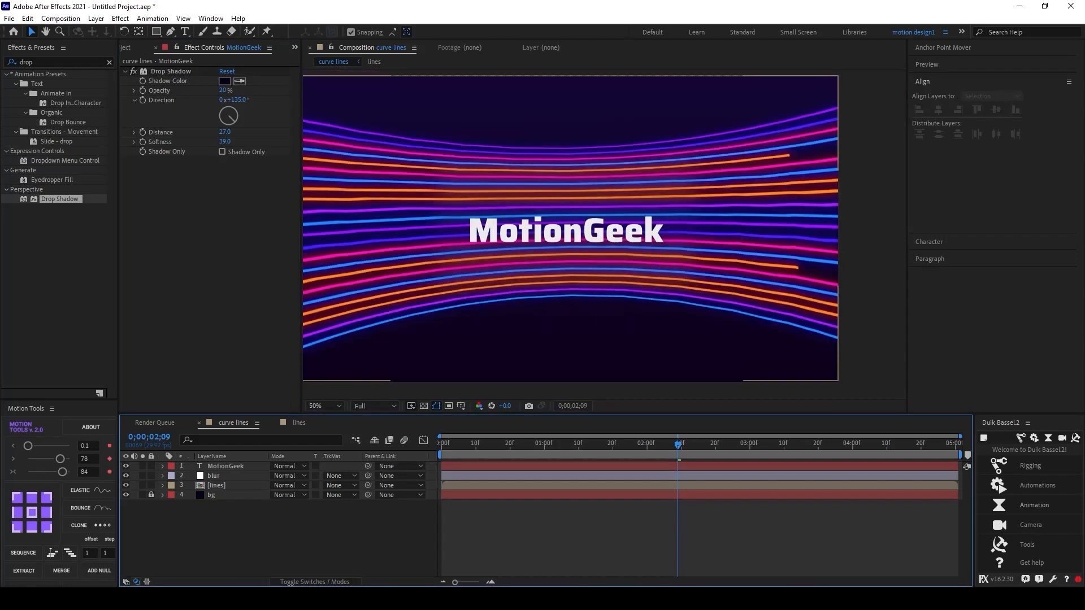
{"action": "key", "text": "space"}
{"action": "left_click_drag", "start_coordinate": [712, 218], "coordinate": [743, 216]}
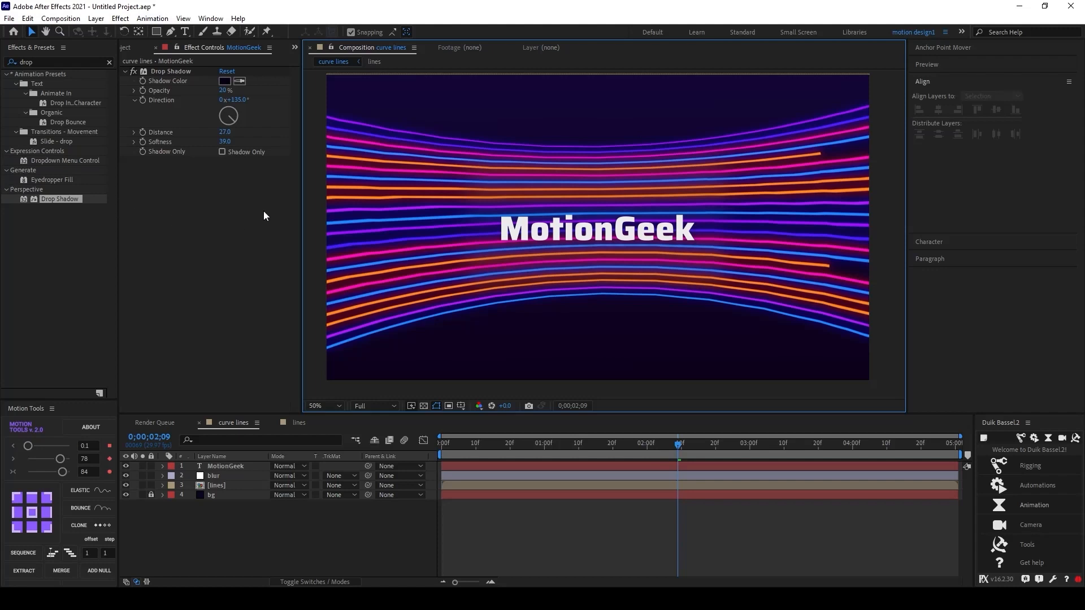
{"action": "left_click", "coordinate": [239, 191]}
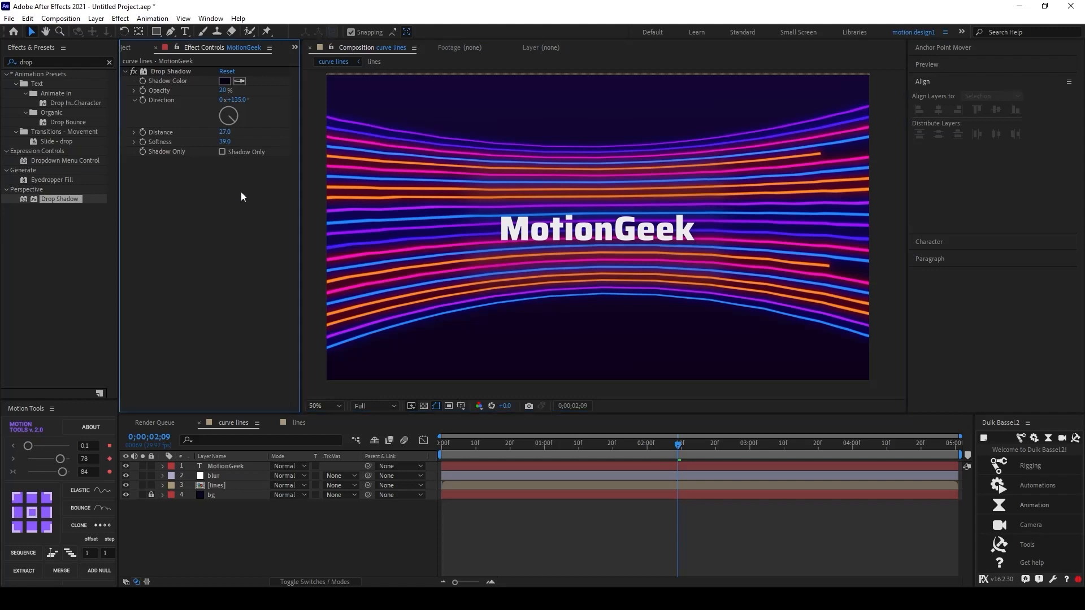
{"action": "left_click", "coordinate": [125, 476]}
{"action": "left_click", "coordinate": [126, 477]}
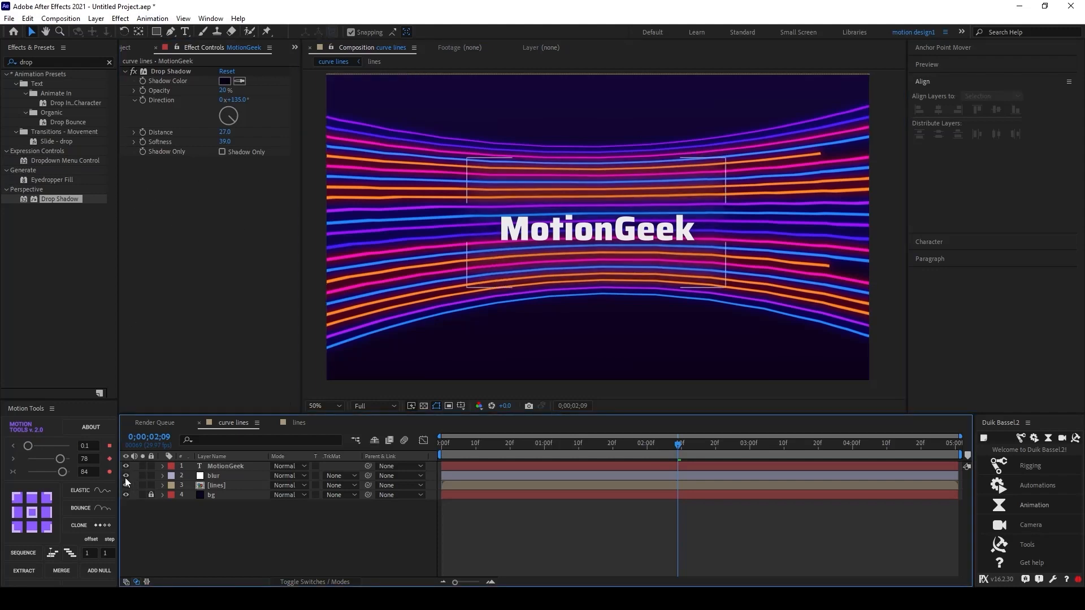
{"action": "left_click", "coordinate": [126, 477]}
{"action": "left_click", "coordinate": [125, 478]}
Step: Preview the animation from the start of the timeline
{"action": "left_click_drag", "start_coordinate": [674, 447], "coordinate": [211, 459]}
{"action": "key", "text": "space"}
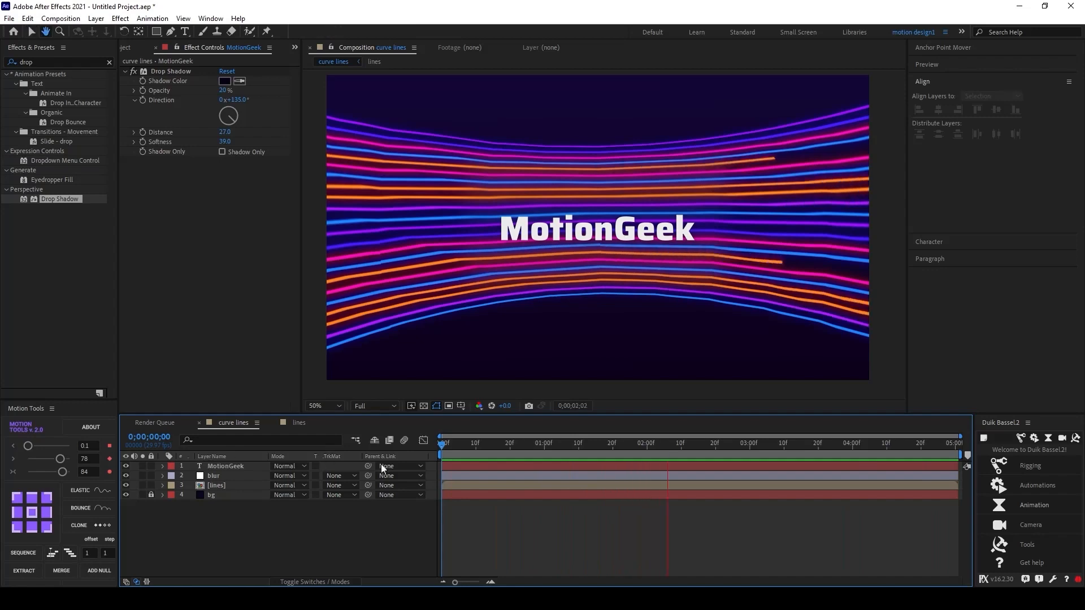
{"action": "key", "text": "space"}
{"action": "key", "text": "space"}
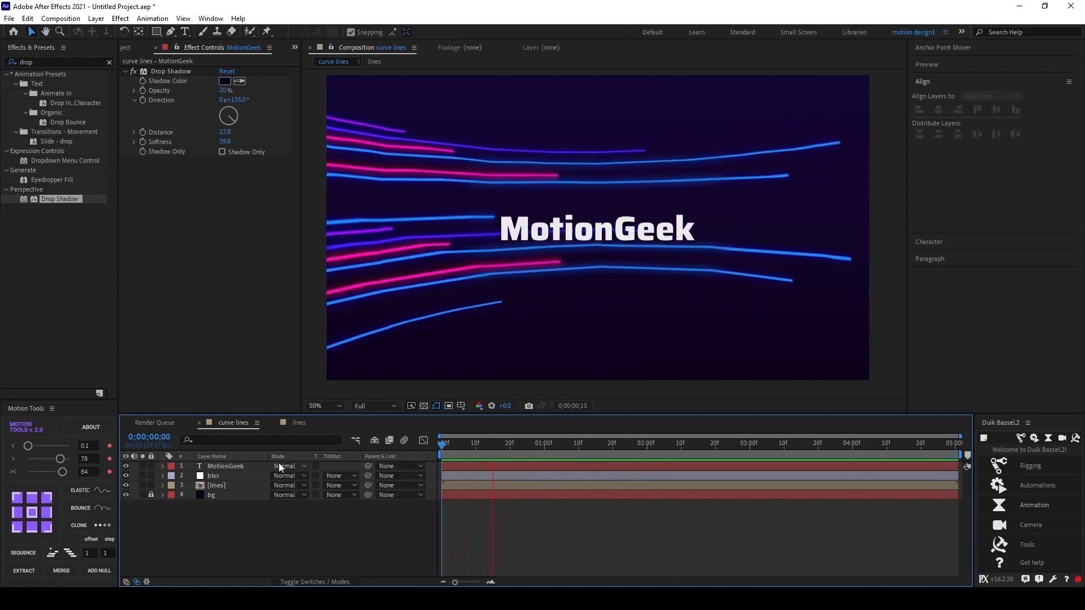